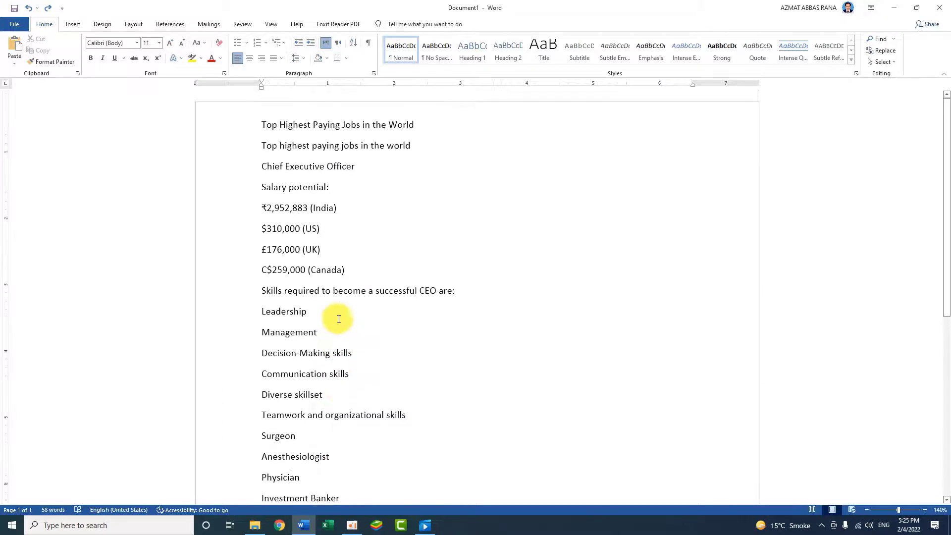
Set the line spacing of the whole document to 1.0 and remove the space after its paragraphs.
scroll(336, 315, down, 4)
drag(314, 398, 233, 51)
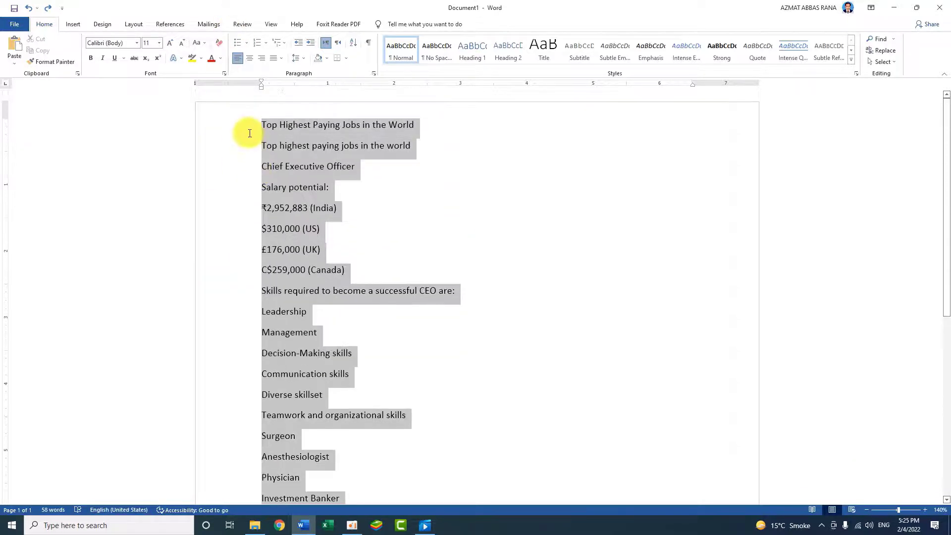
click(300, 58)
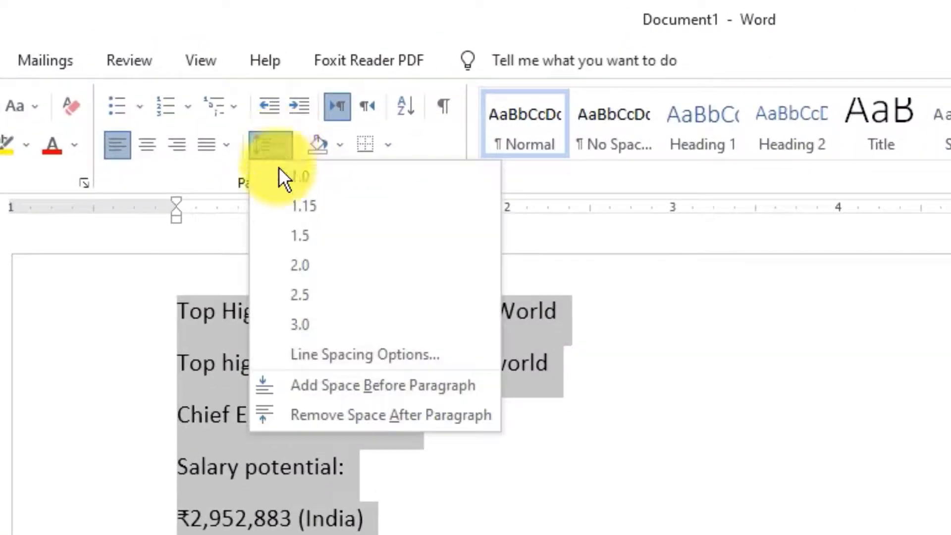
click(297, 177)
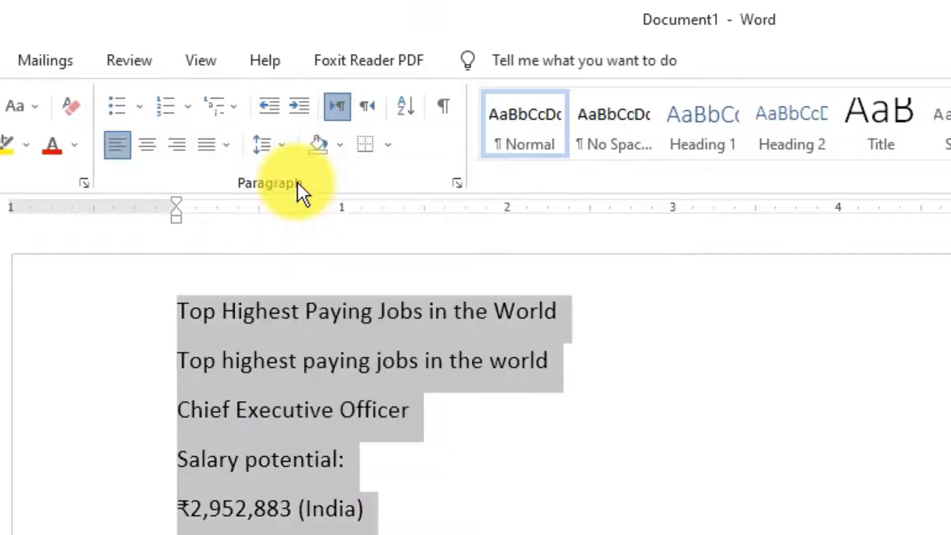
scroll(275, 425, down, 5)
scroll(267, 483, up, 5)
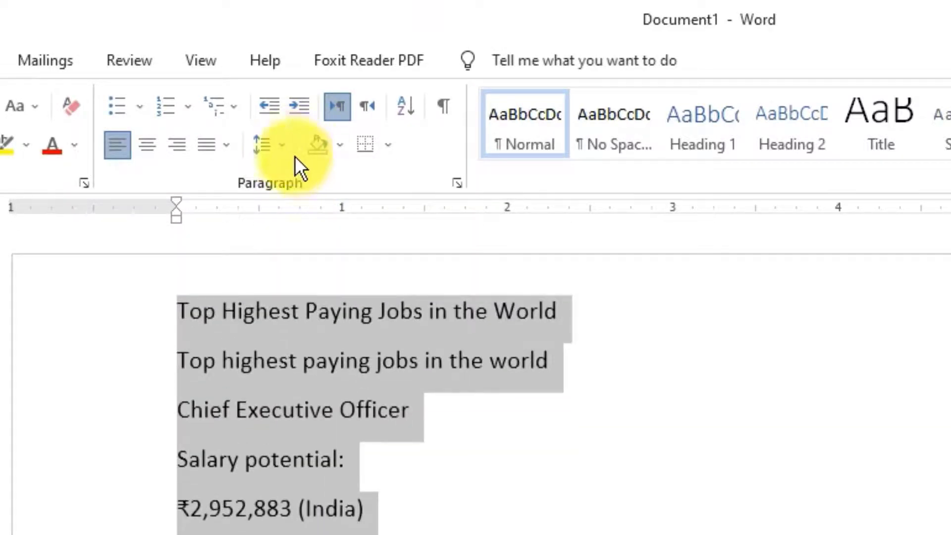
click(265, 145)
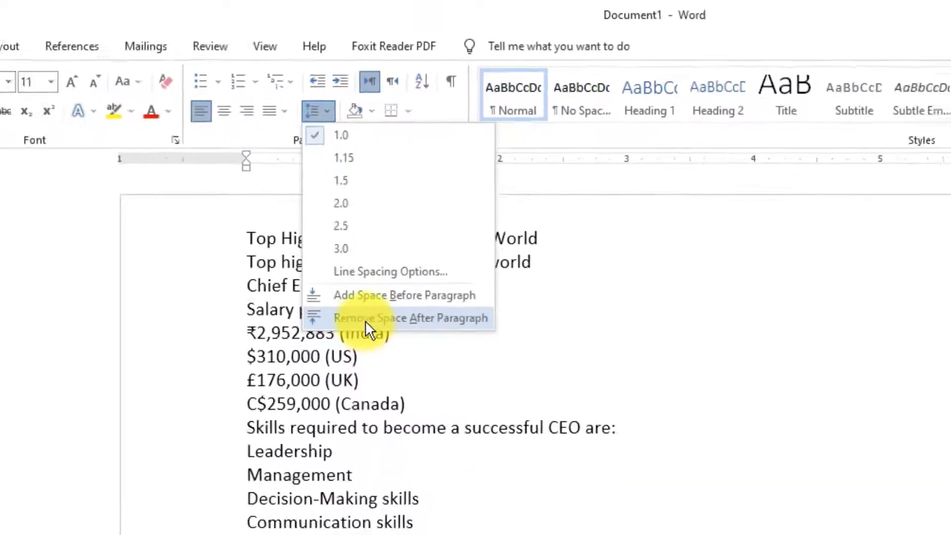
click(365, 320)
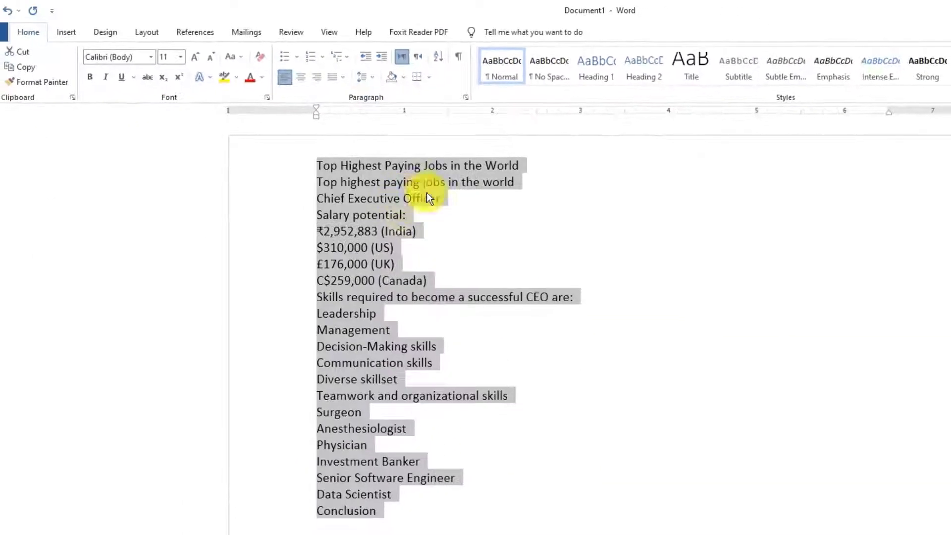
click(554, 482)
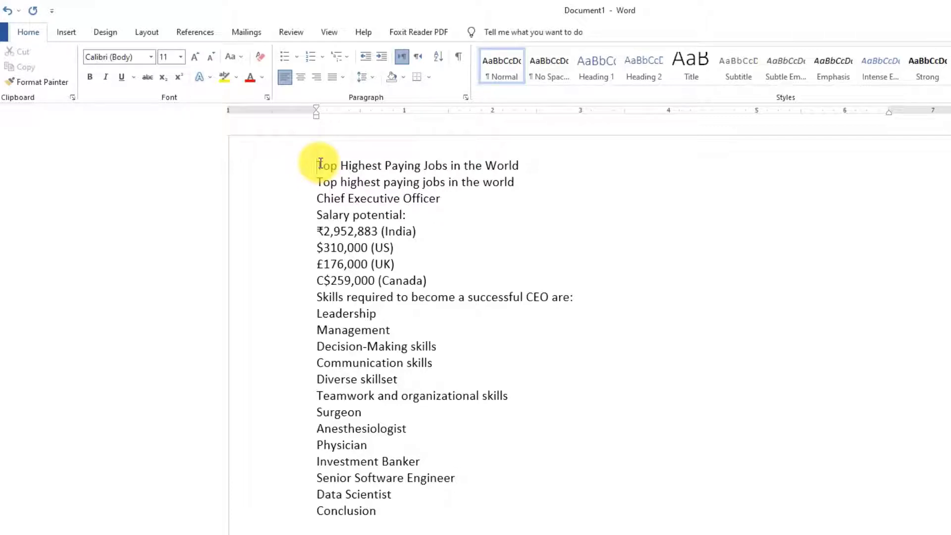
Format the title "Top Highest Paying Jobs in the World" as centered, bold, 18 pt text.
drag(321, 164, 523, 165)
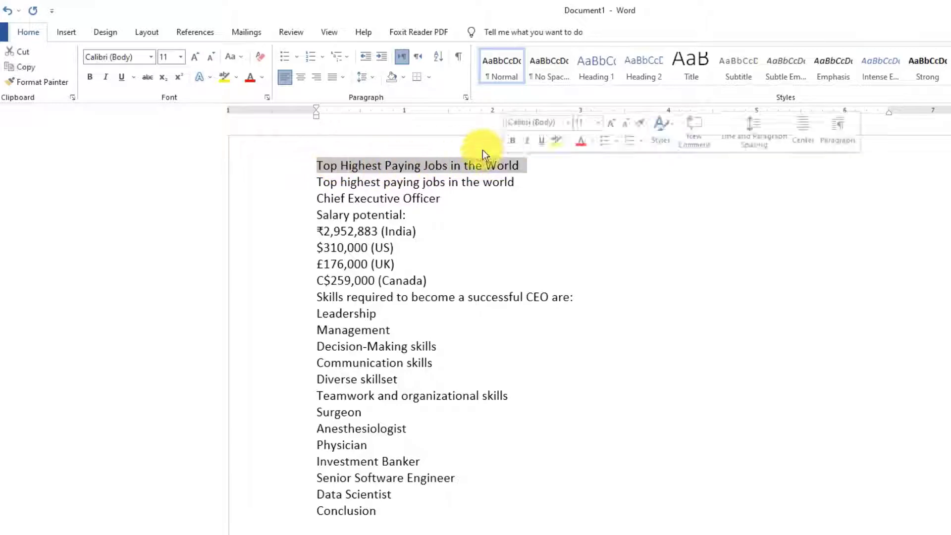
click(300, 78)
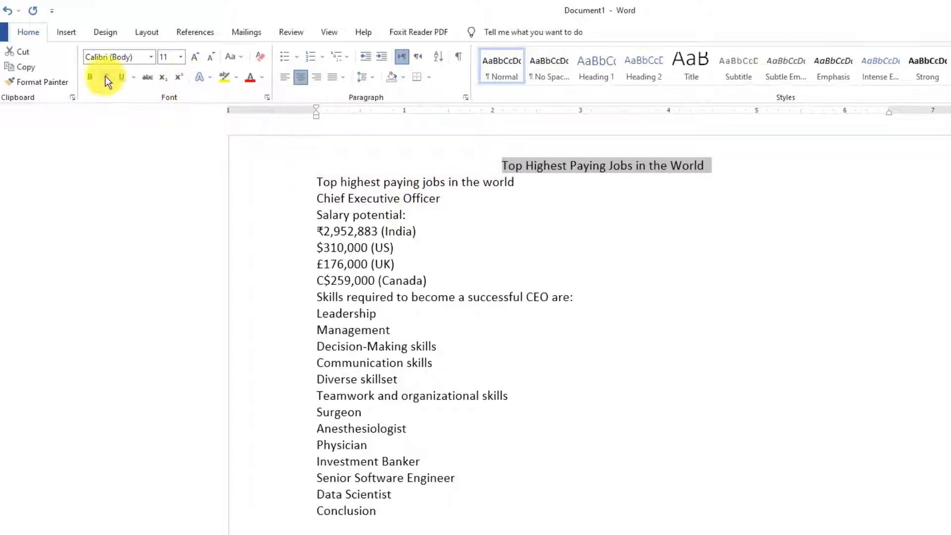
click(90, 78)
click(194, 58)
click(194, 58)
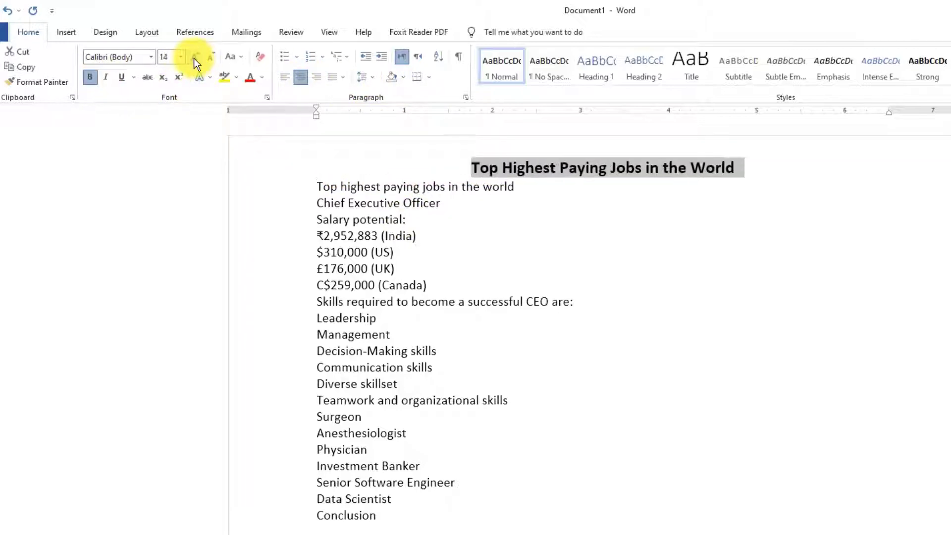
click(194, 58)
click(194, 58)
Insert a blank line below the title.
click(540, 354)
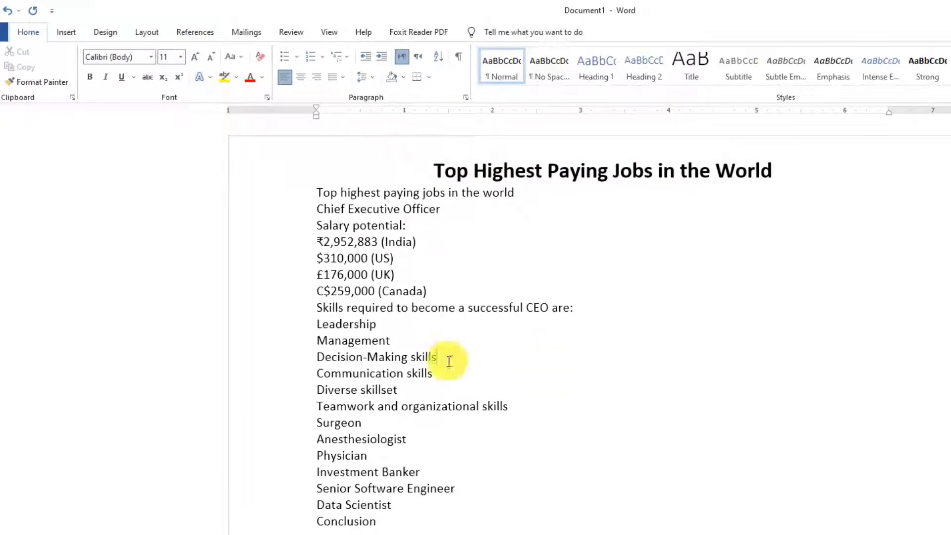
click(791, 171)
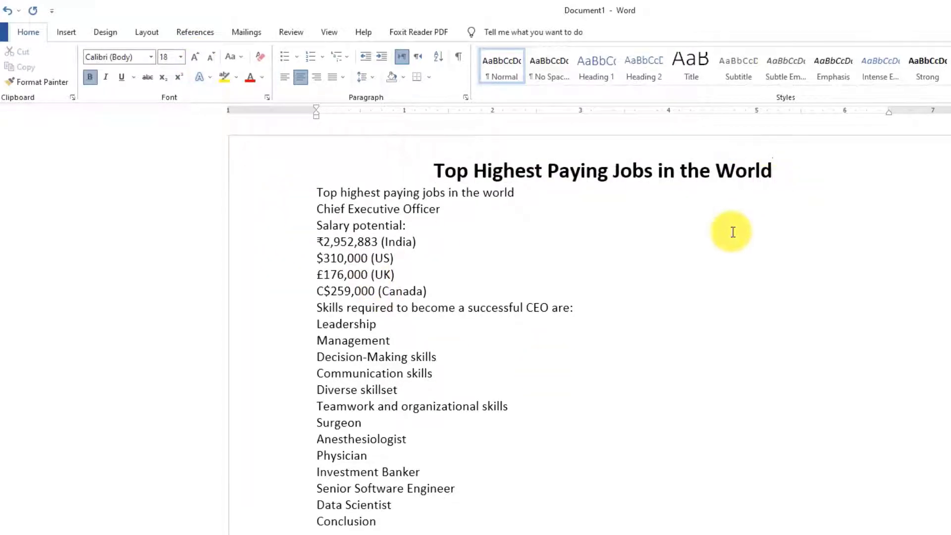
key(Return)
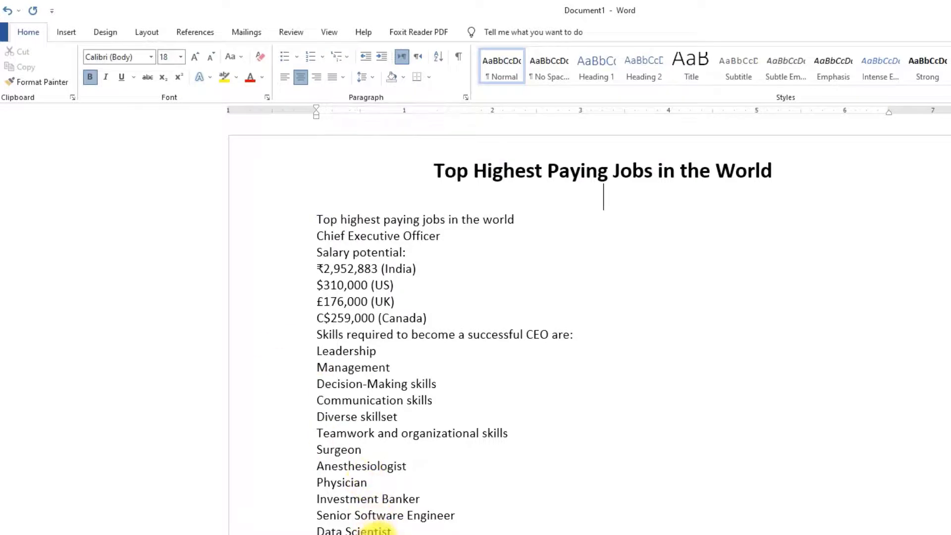
Select all the text below the title and preview the square bullet and the 1) 2) 3) numbering format on it.
drag(346, 527, 291, 223)
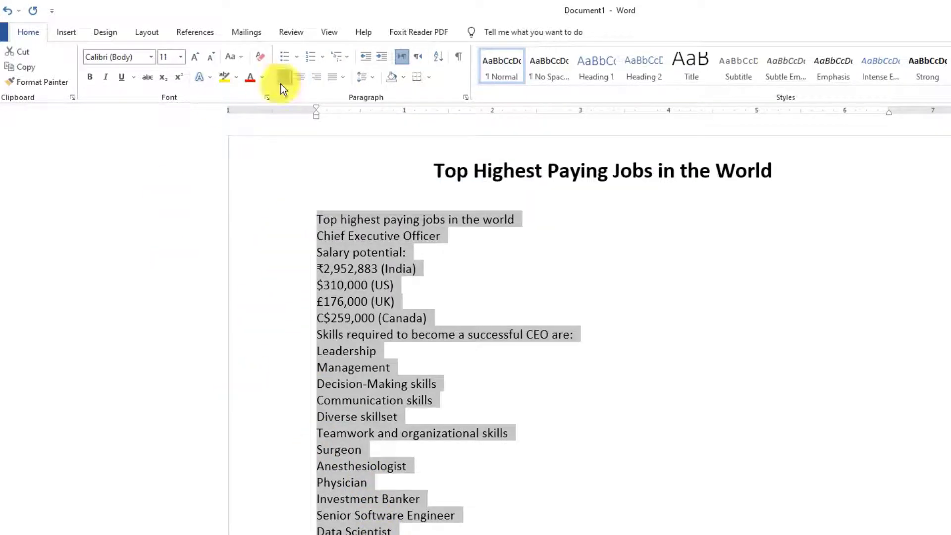
click(294, 57)
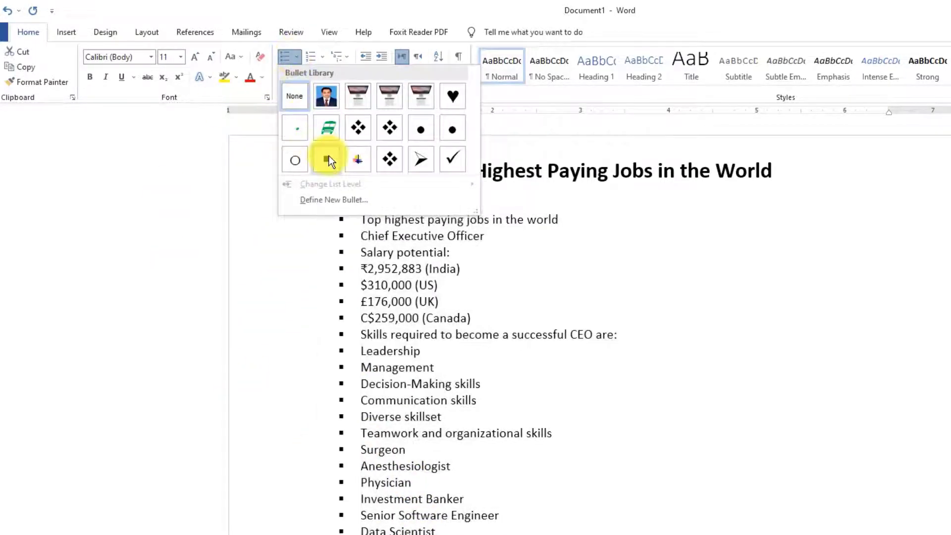
click(548, 296)
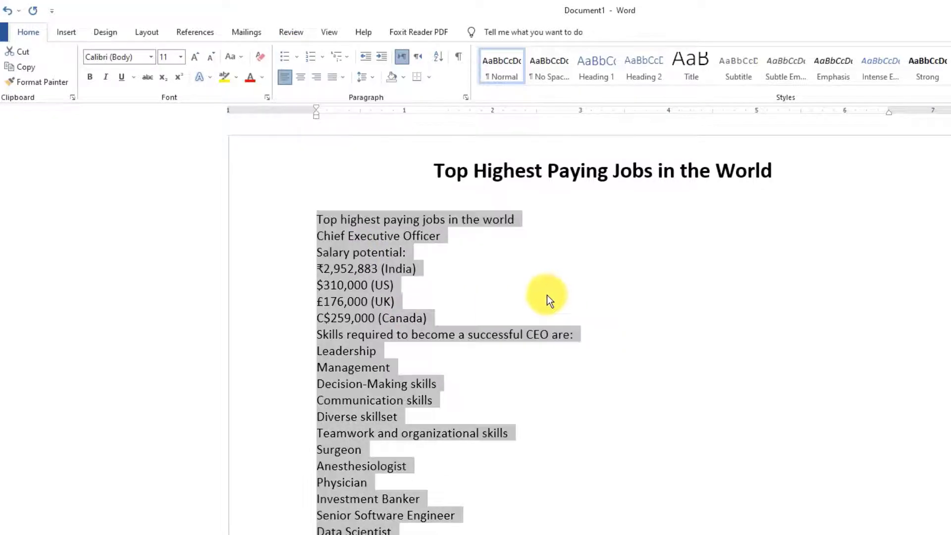
click(319, 58)
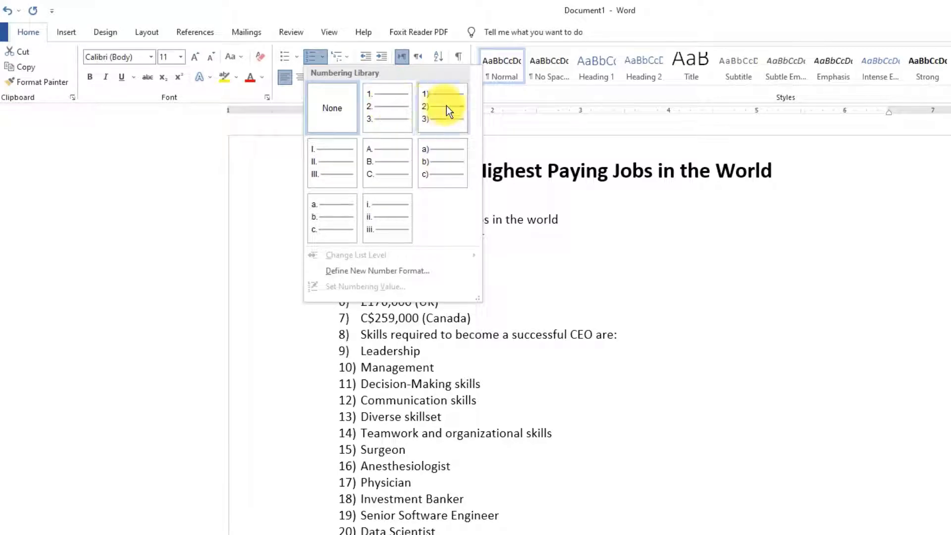
click(584, 489)
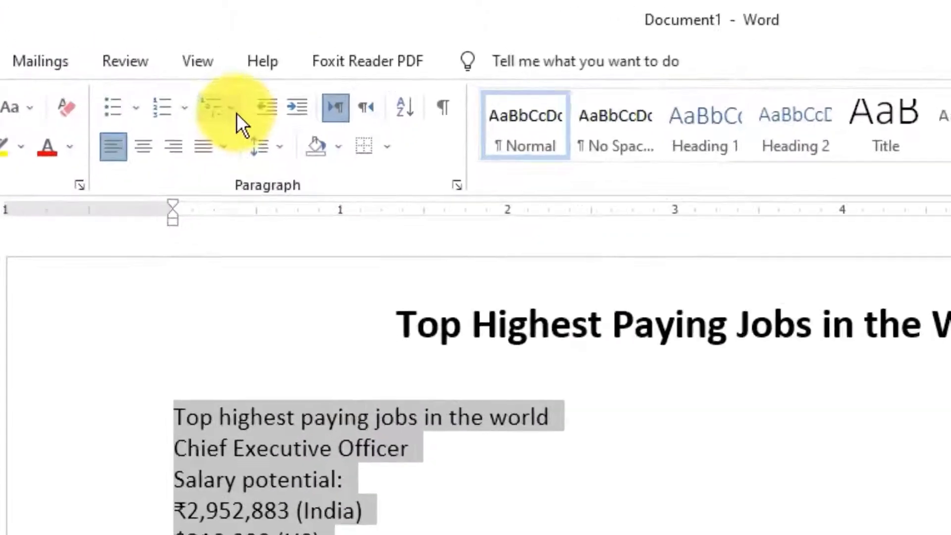
Apply the multilevel list format 1., a., i. to the selected text below the title.
click(236, 112)
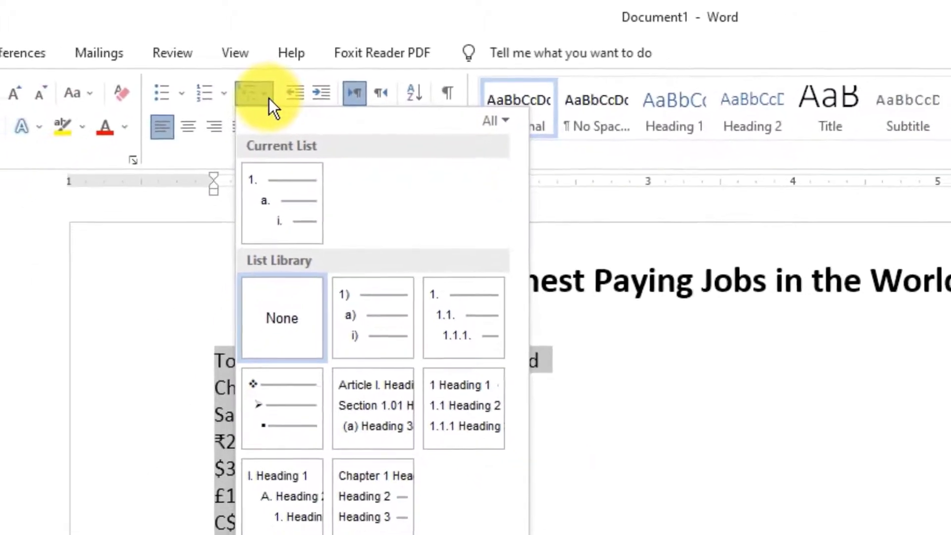
mouse_move(278, 188)
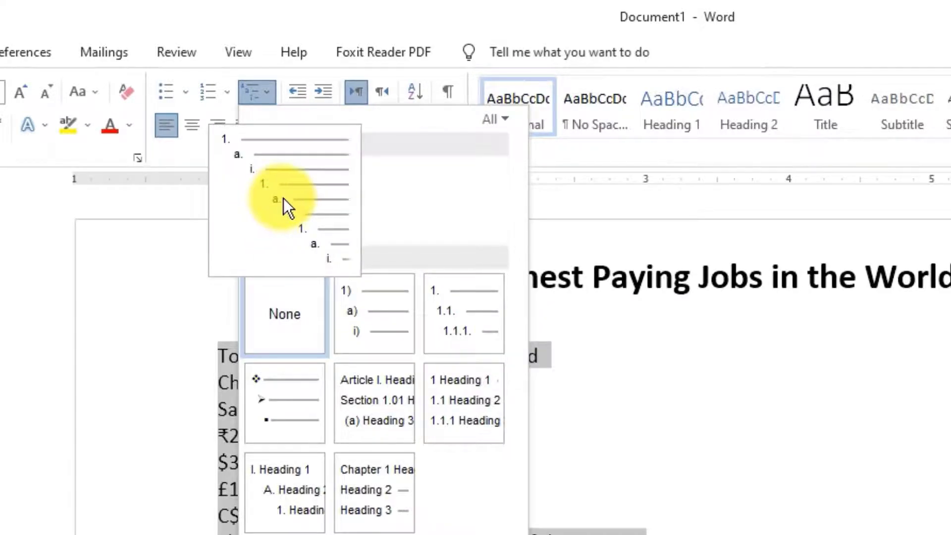
click(282, 198)
click(300, 527)
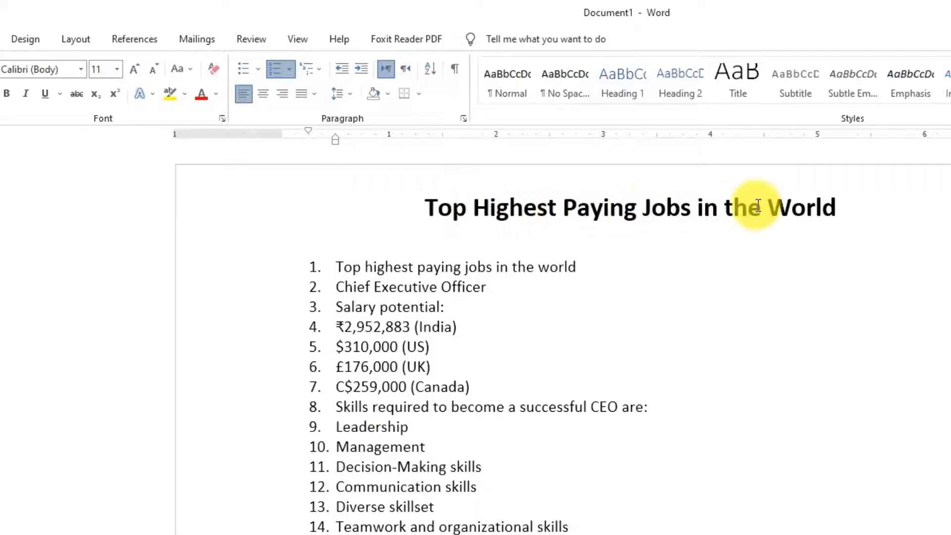
Add "List of" before "Top highest paying jobs in the world" and remove the numbering from that line.
click(336, 267)
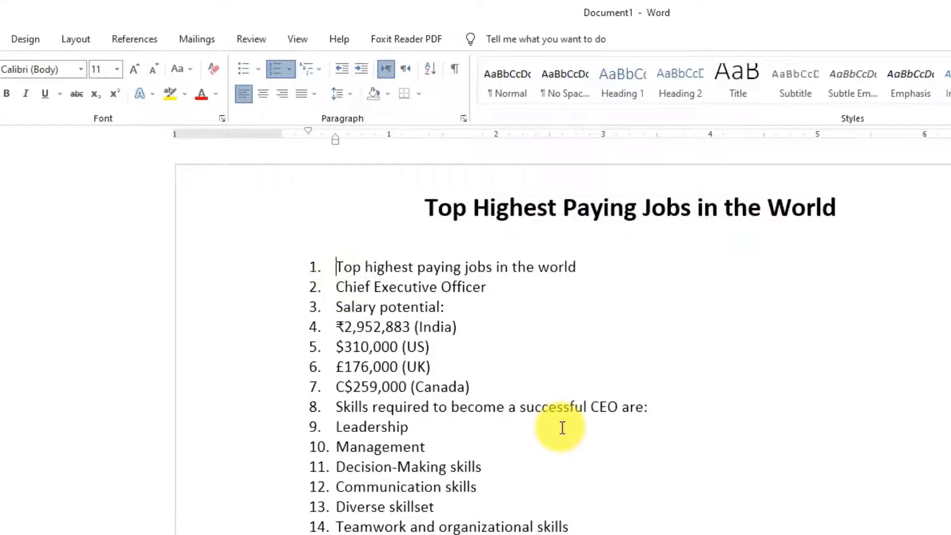
text(List )
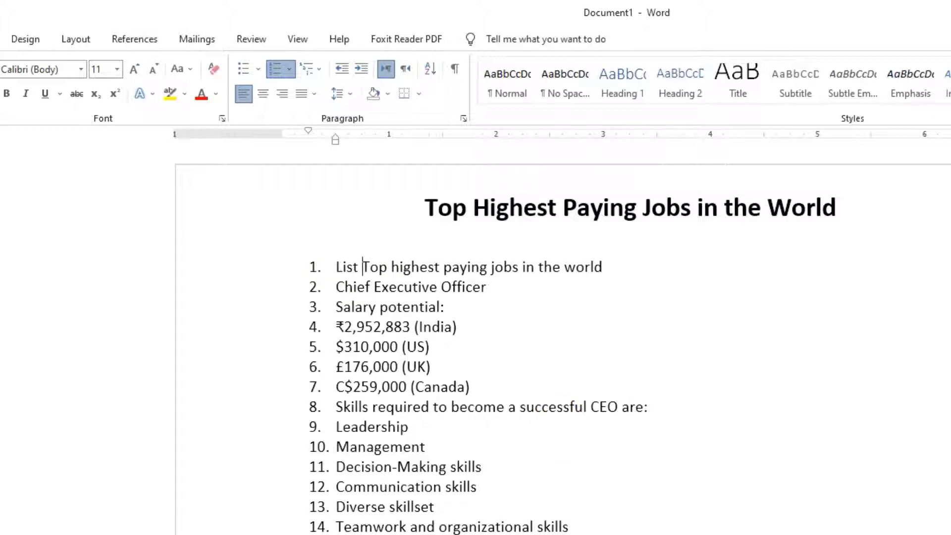
text(of)
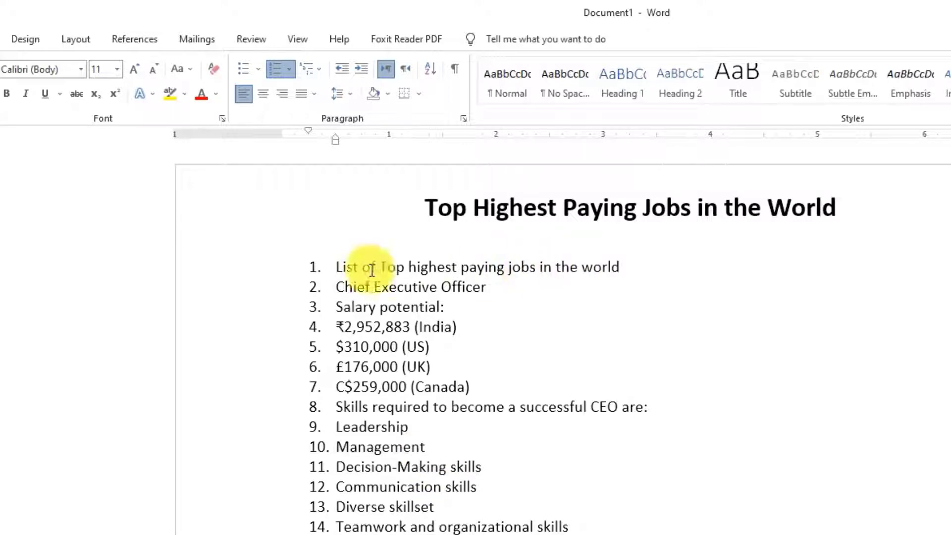
click(333, 267)
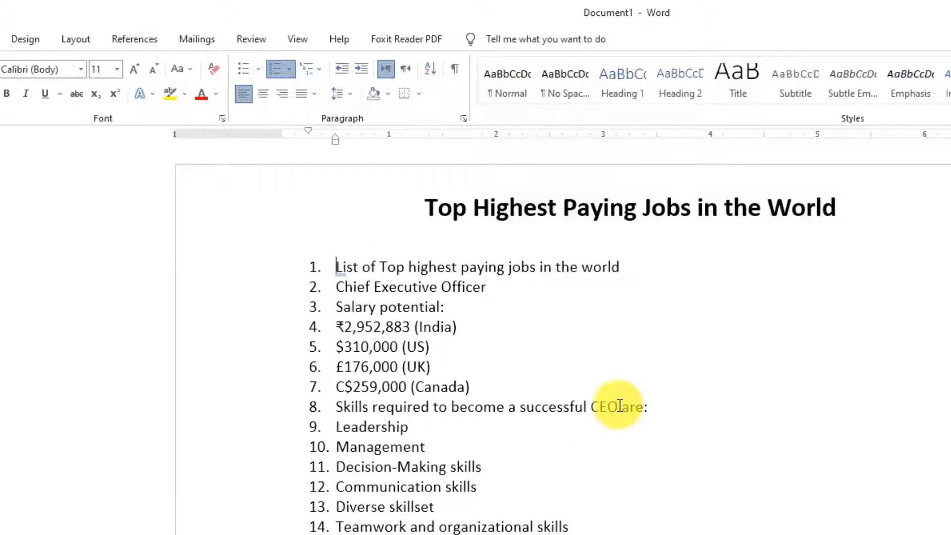
key(BackSpace)
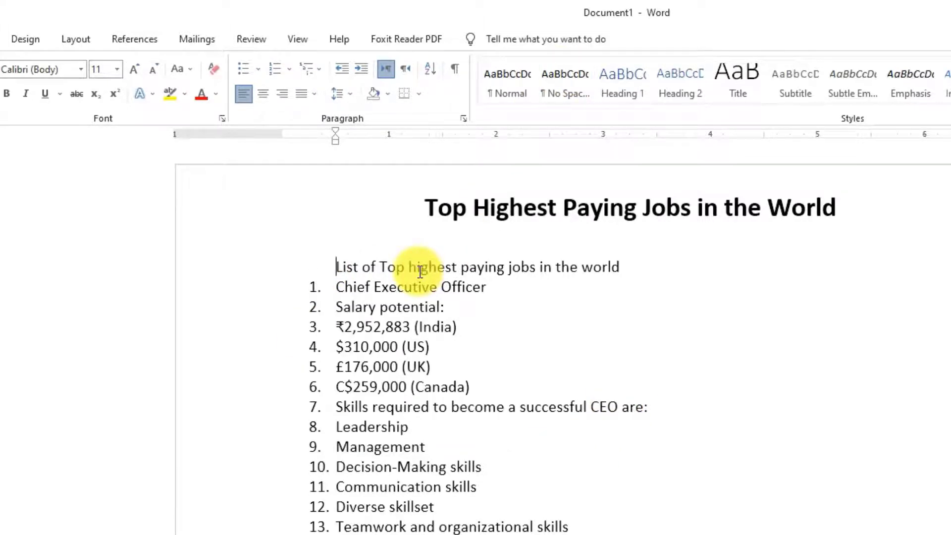
Examine which numbered items are main job titles and which are subordinate salary and skill entries, from Chief Executive Officer to Anesthesiologist.
drag(335, 286, 467, 286)
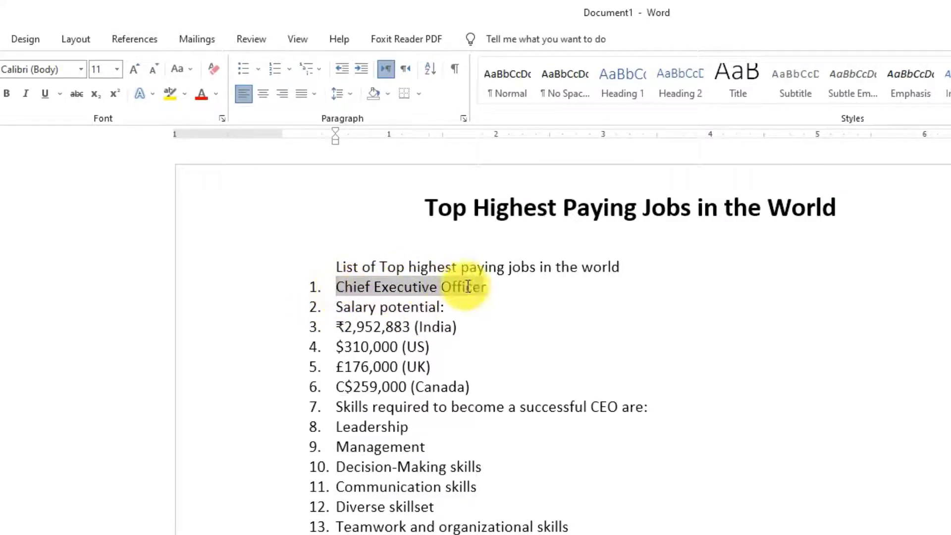
click(350, 306)
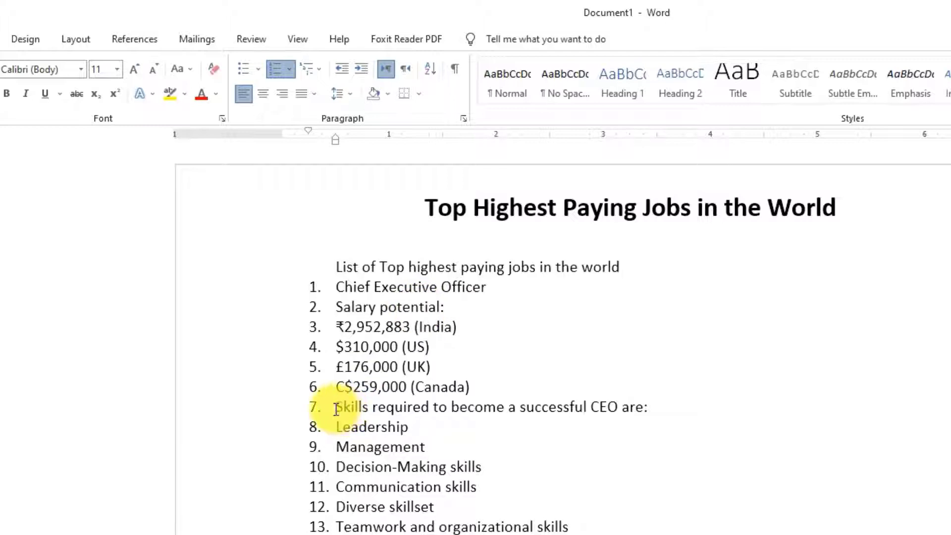
drag(336, 409, 634, 409)
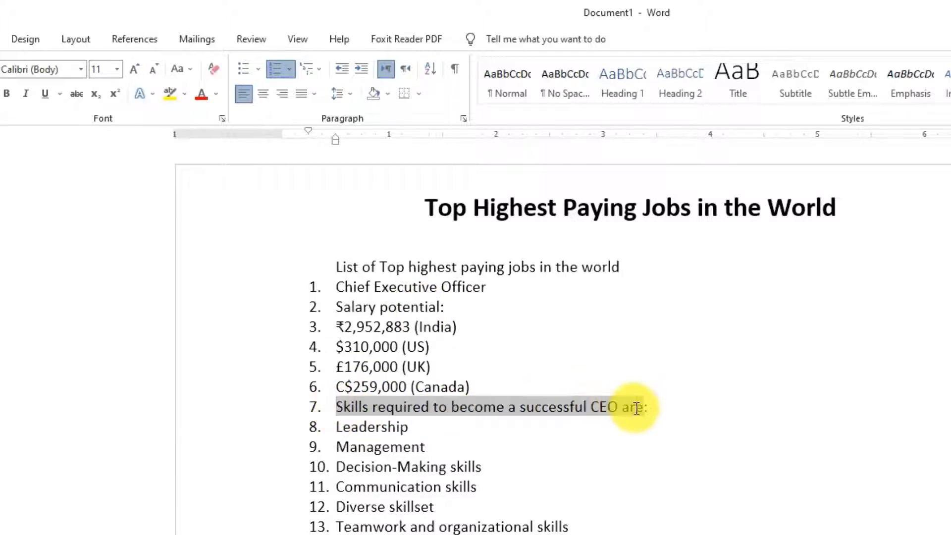
click(595, 429)
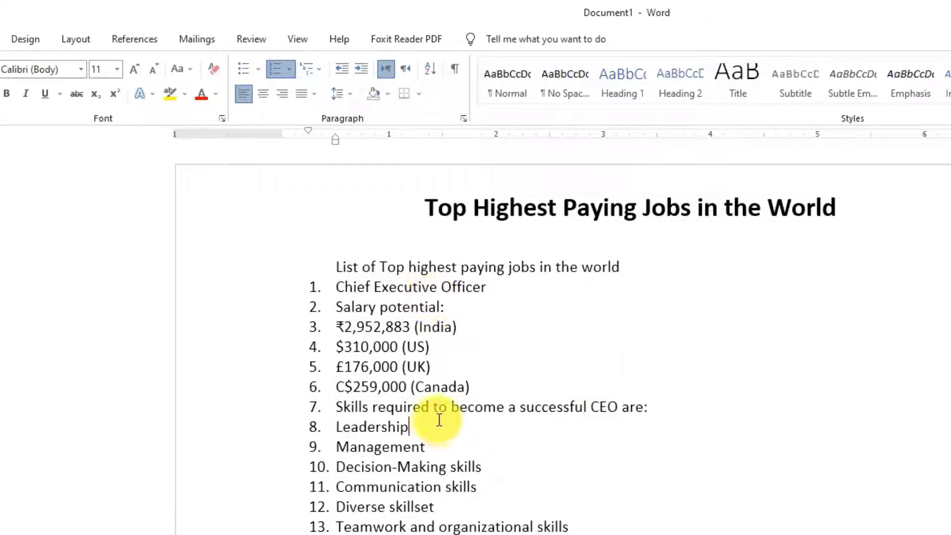
scroll(438, 416, down, 2)
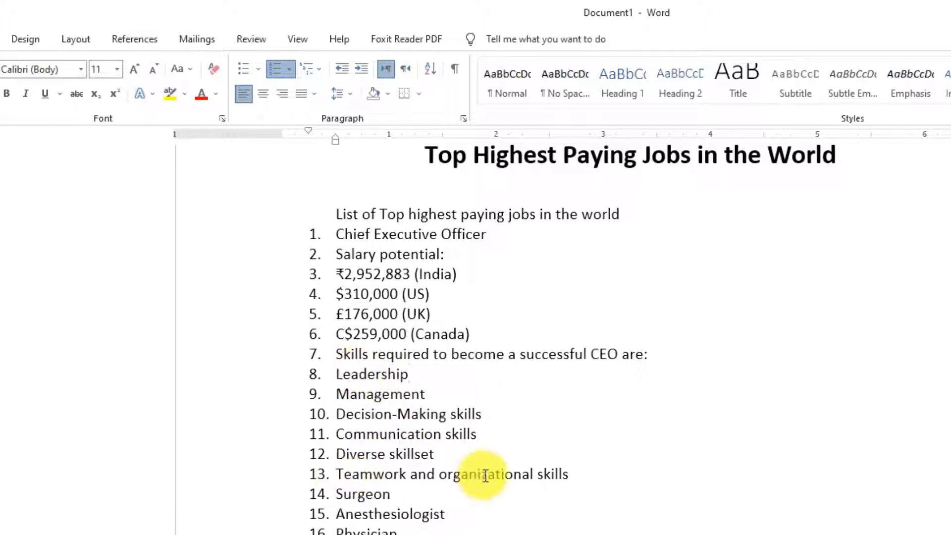
double_click(341, 497)
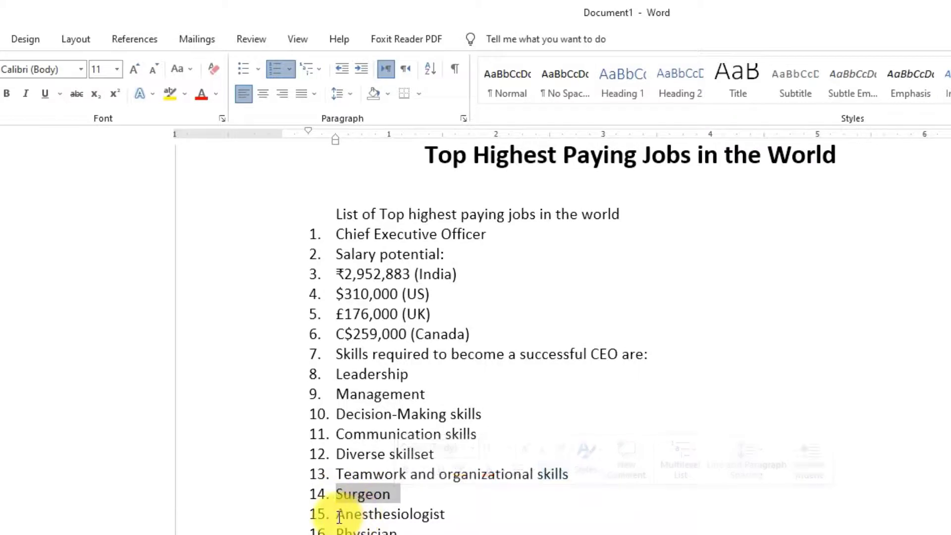
click(347, 518)
drag(347, 518, 447, 515)
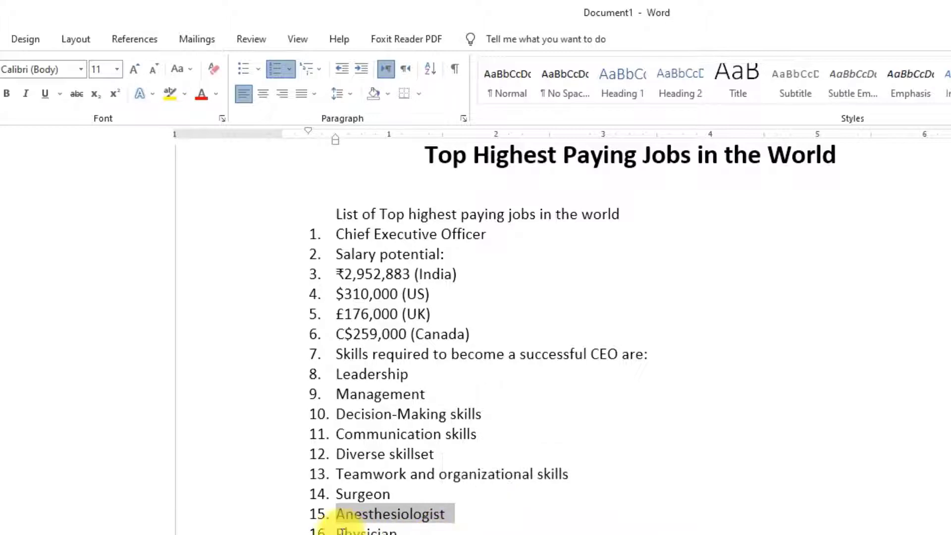
right_click(447, 531)
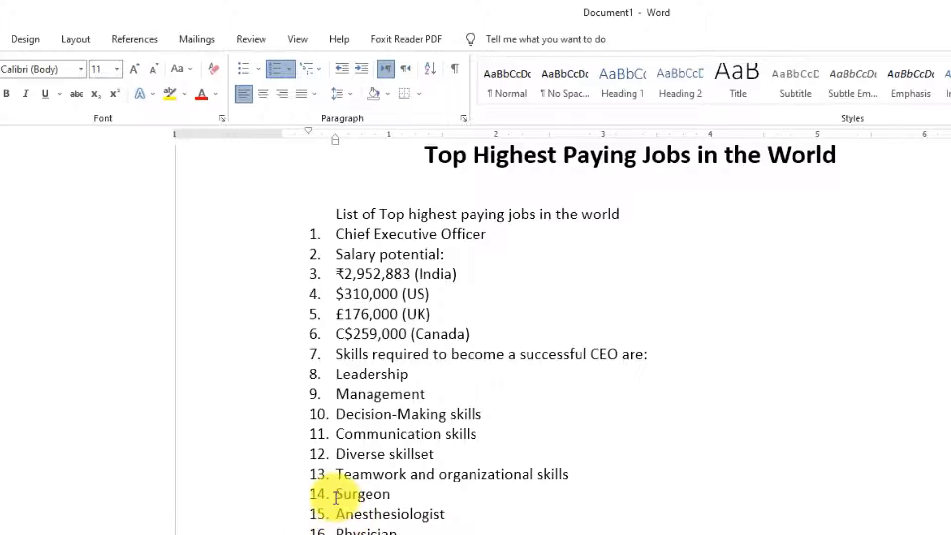
drag(335, 493, 351, 494)
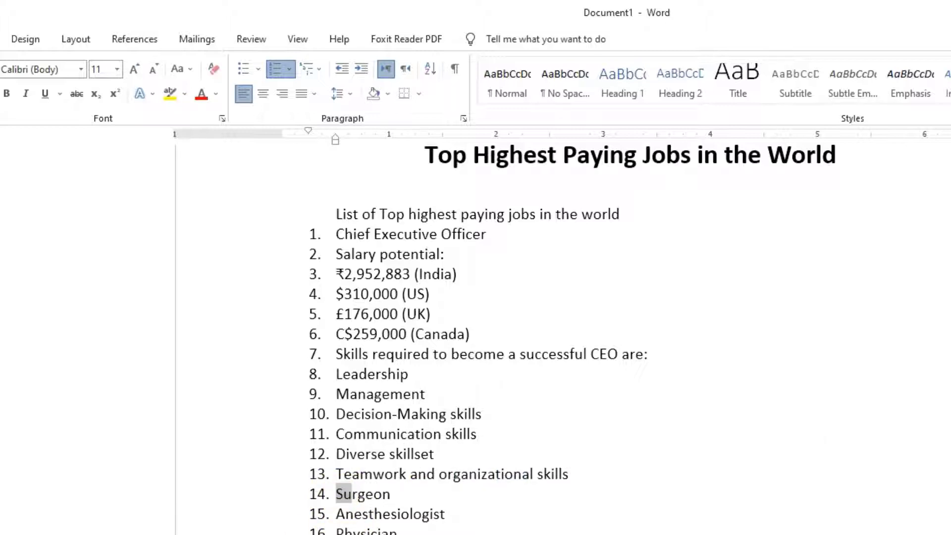
Examine how the Chief Executive Officer line relates to the Salary potential line and the country salary entries beneath it.
click(336, 494)
scroll(375, 426, up, 1)
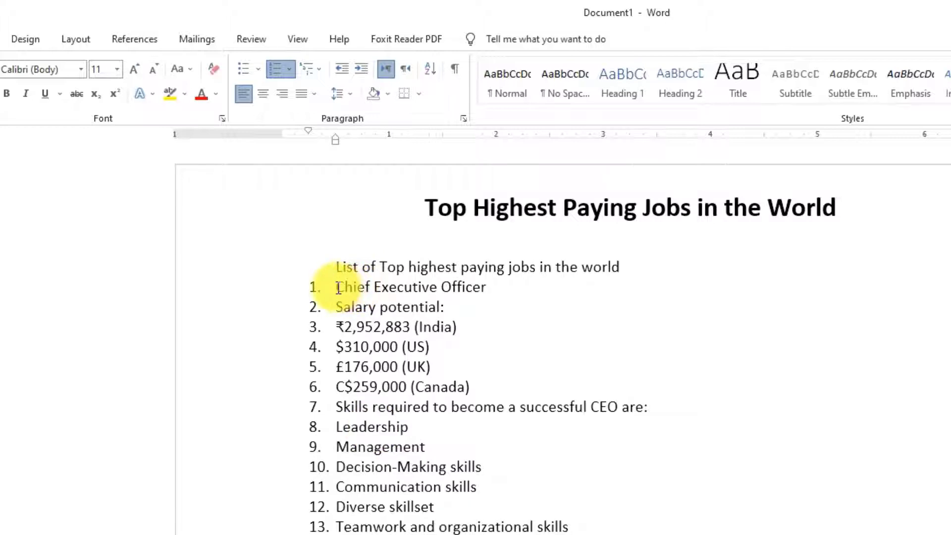
drag(338, 286, 493, 289)
click(505, 362)
click(337, 287)
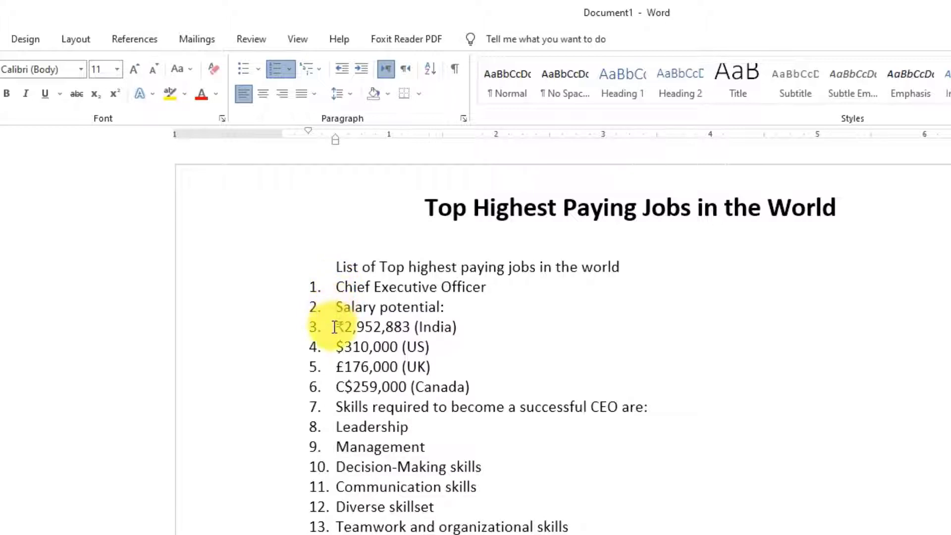
click(335, 327)
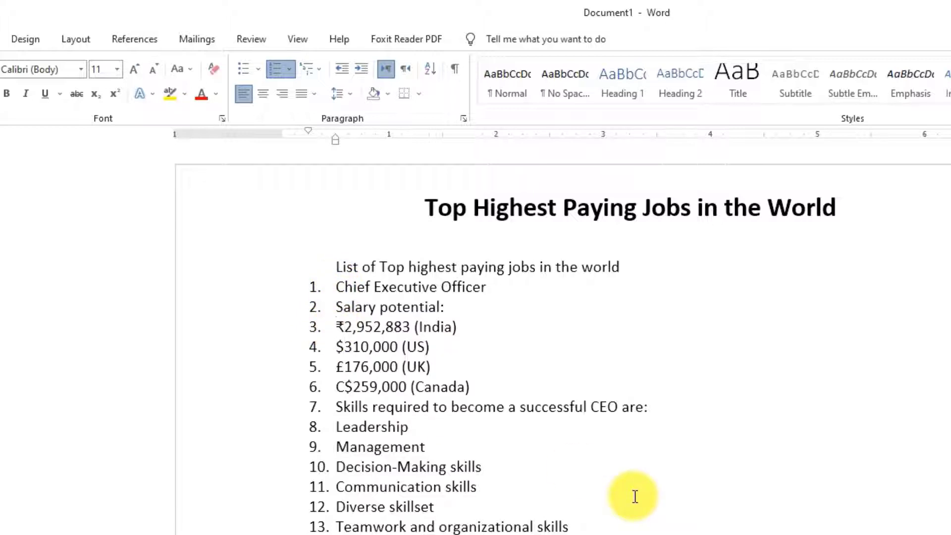
drag(335, 308, 438, 308)
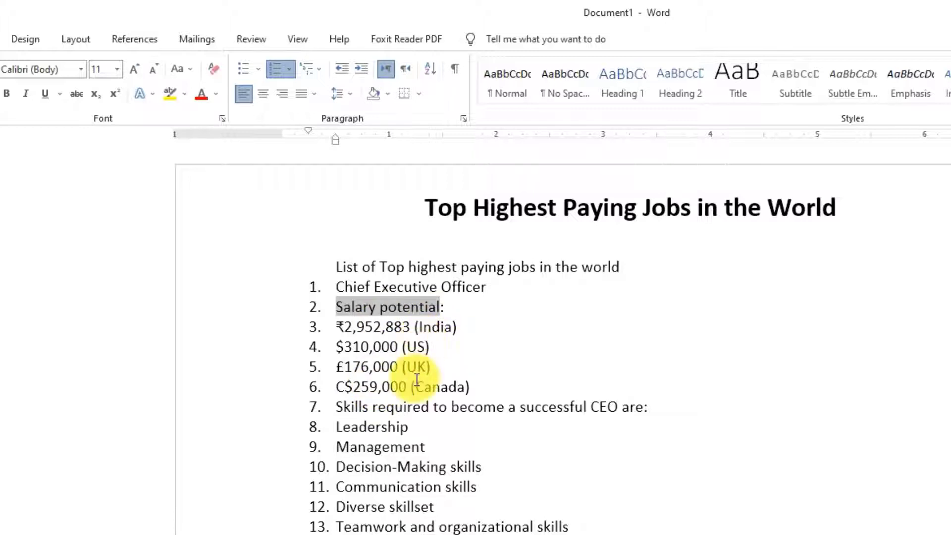
click(342, 347)
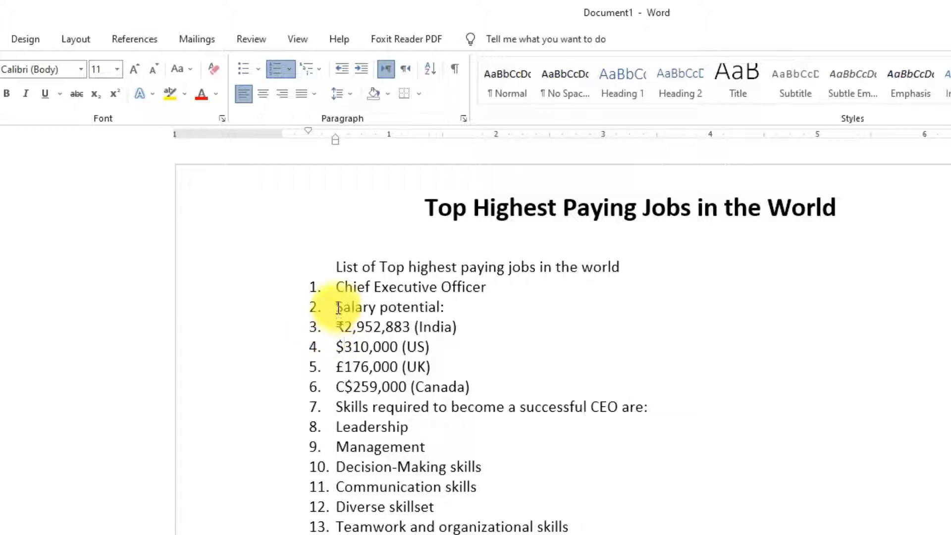
drag(338, 305, 440, 307)
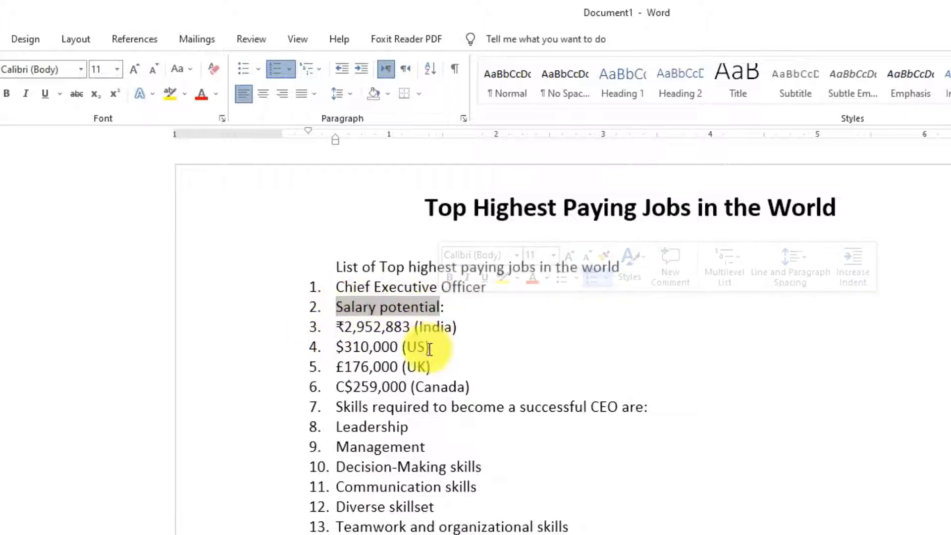
Demote the India, US, UK and Canada salary entries to second-level items under Salary potential.
click(337, 326)
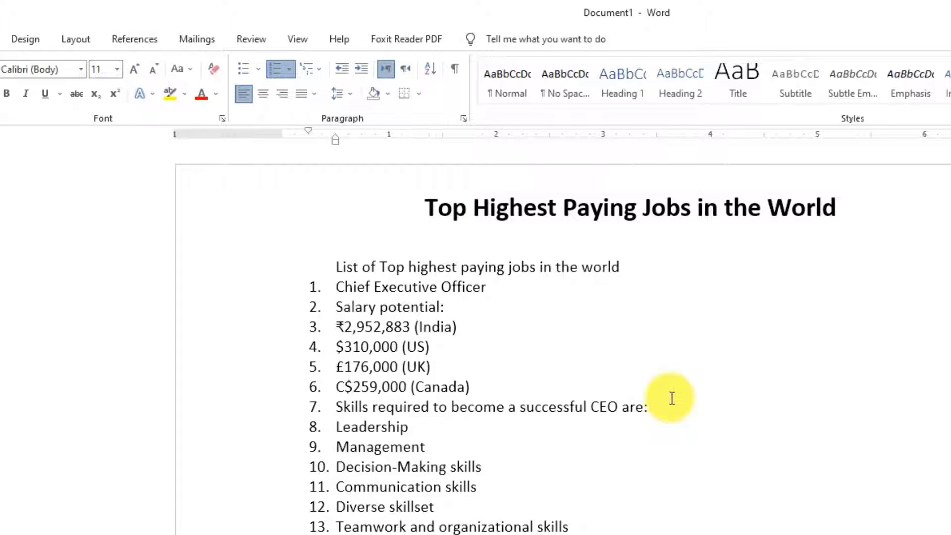
key(Tab)
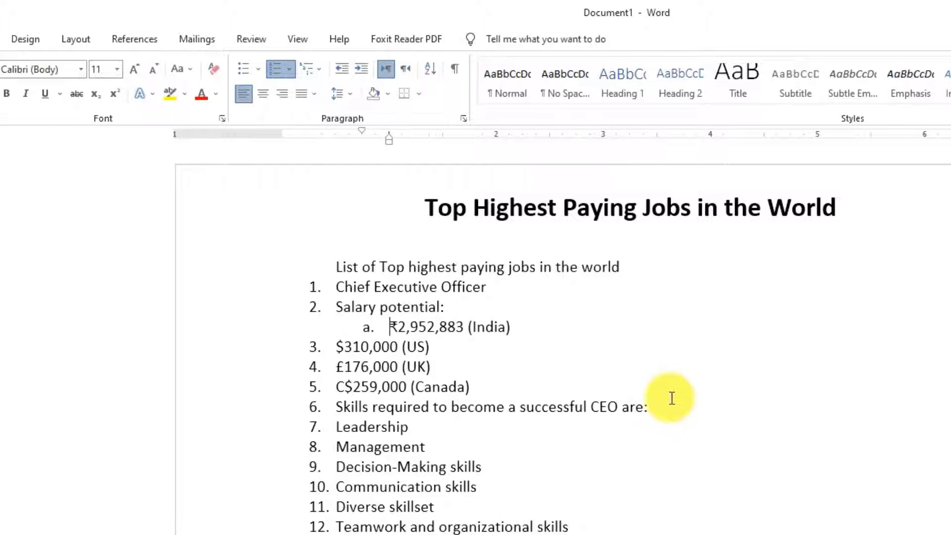
click(334, 347)
key(Tab)
click(335, 366)
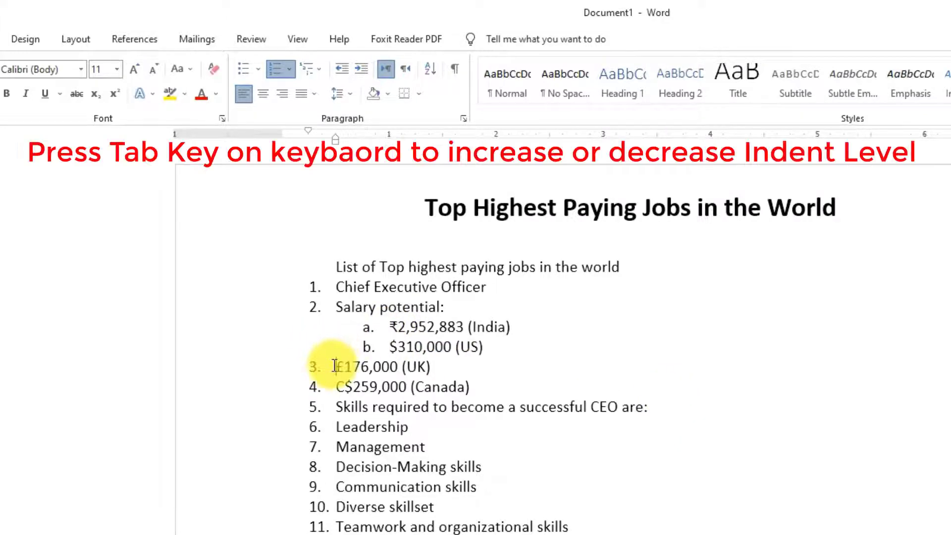
key(Tab)
key(Tab)
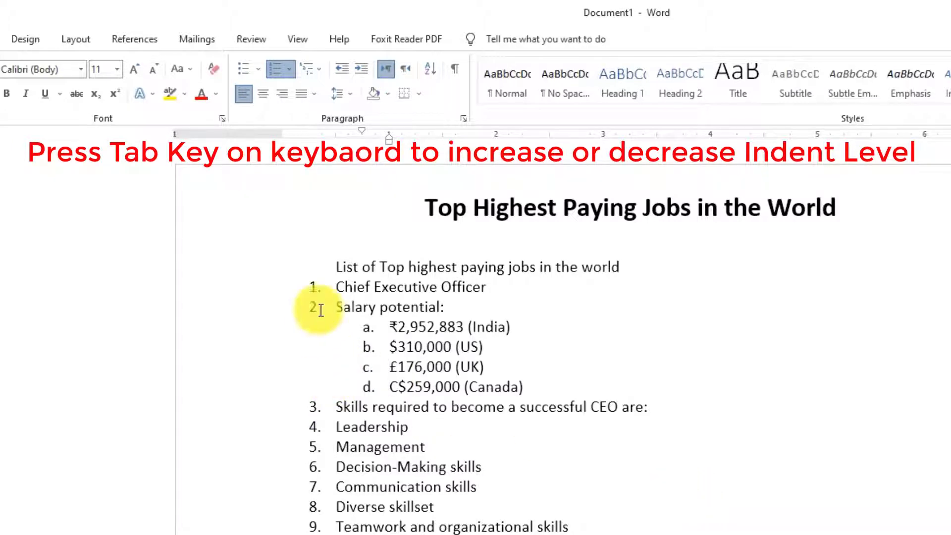
Review the levels of the Chief Executive Officer, Salary potential and CEO skills heading lines against the entries below them.
drag(337, 288, 441, 287)
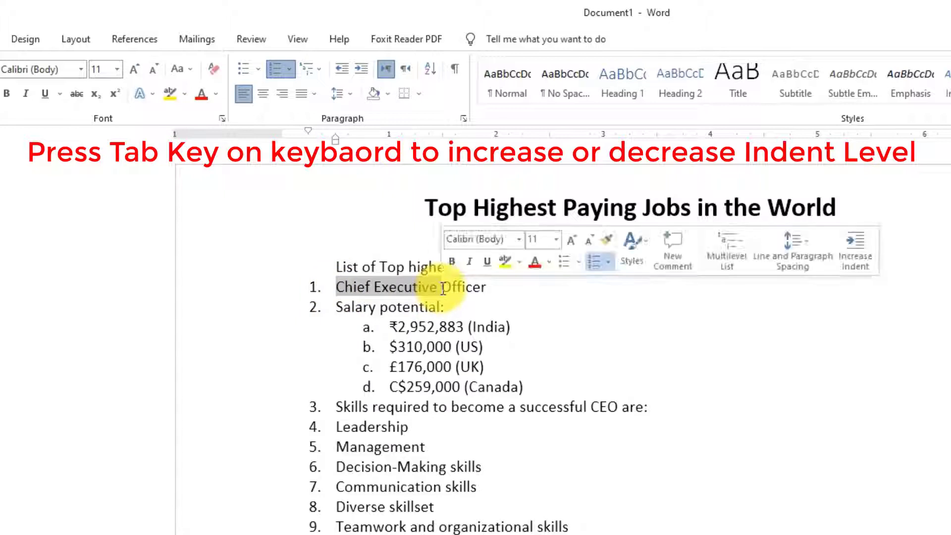
drag(337, 310, 444, 307)
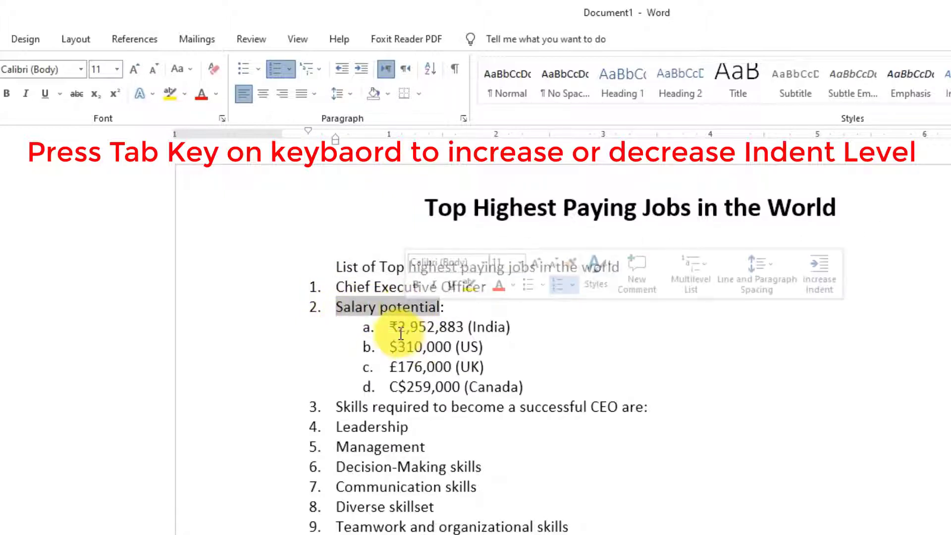
click(395, 325)
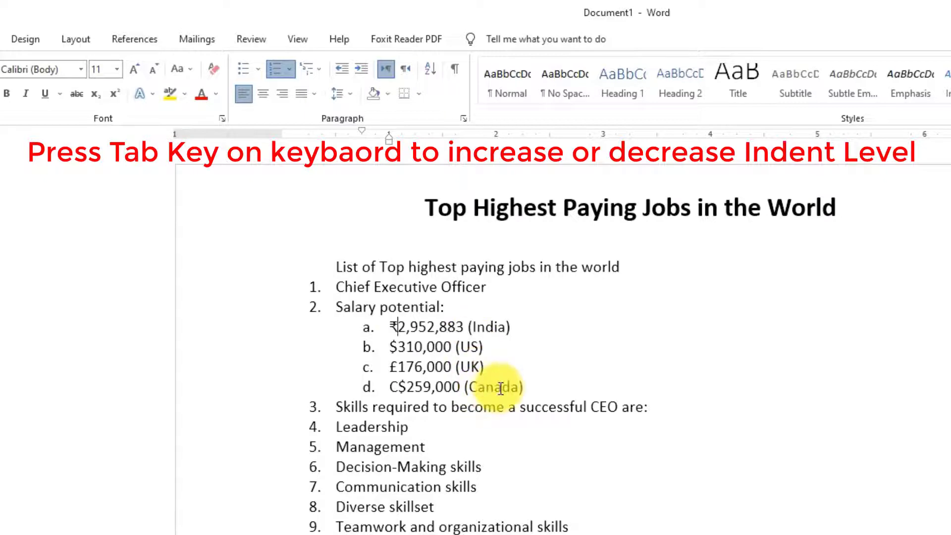
scroll(504, 429, down, 2)
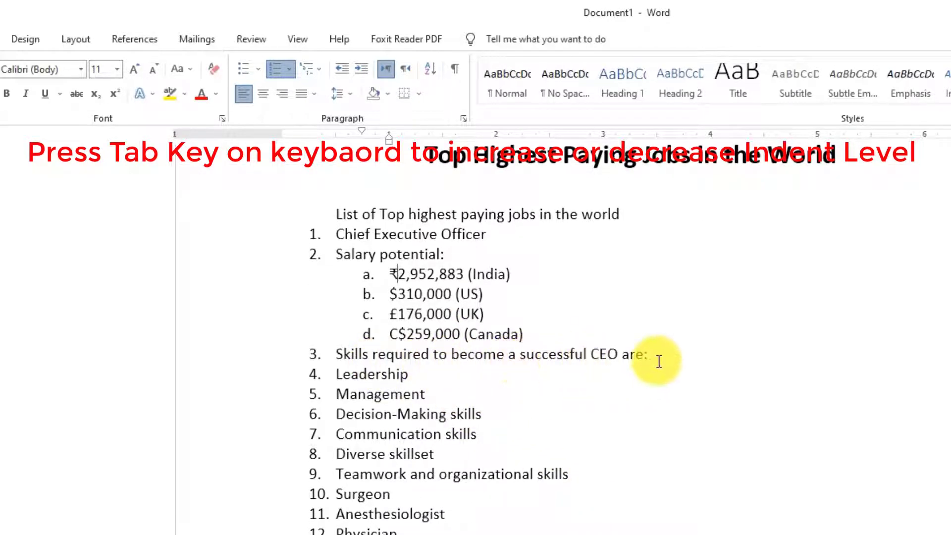
click(398, 377)
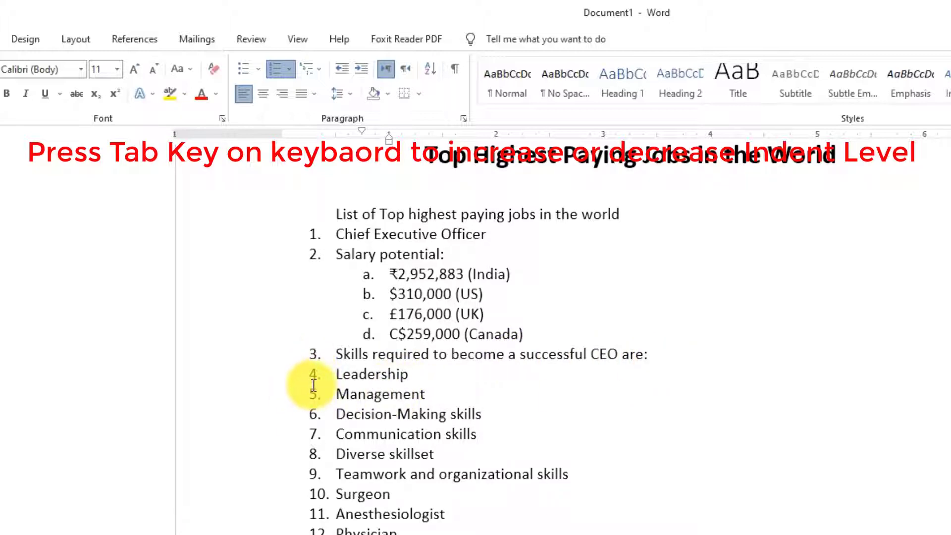
drag(337, 354, 569, 352)
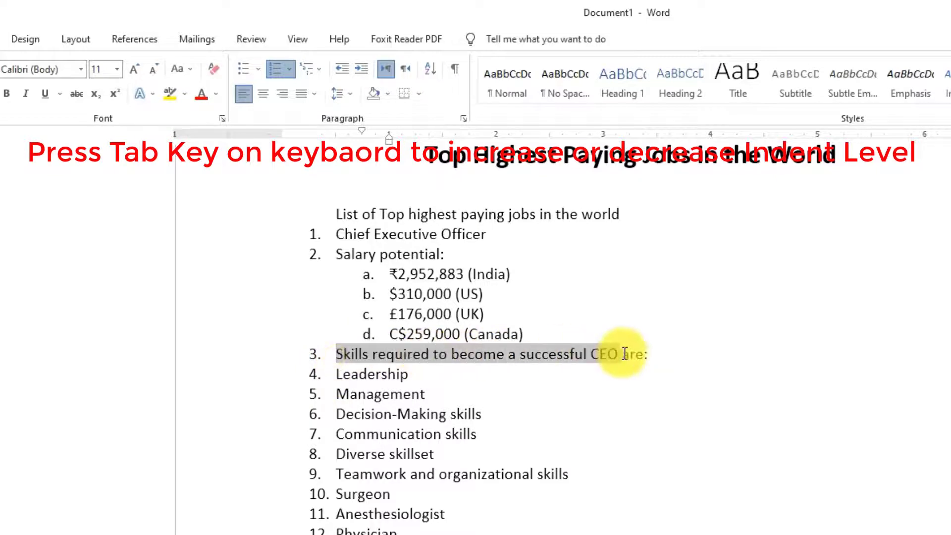
click(548, 399)
Demote the six skills from Leadership to Teamwork and organizational skills to the second level under the CEO skills heading.
click(340, 376)
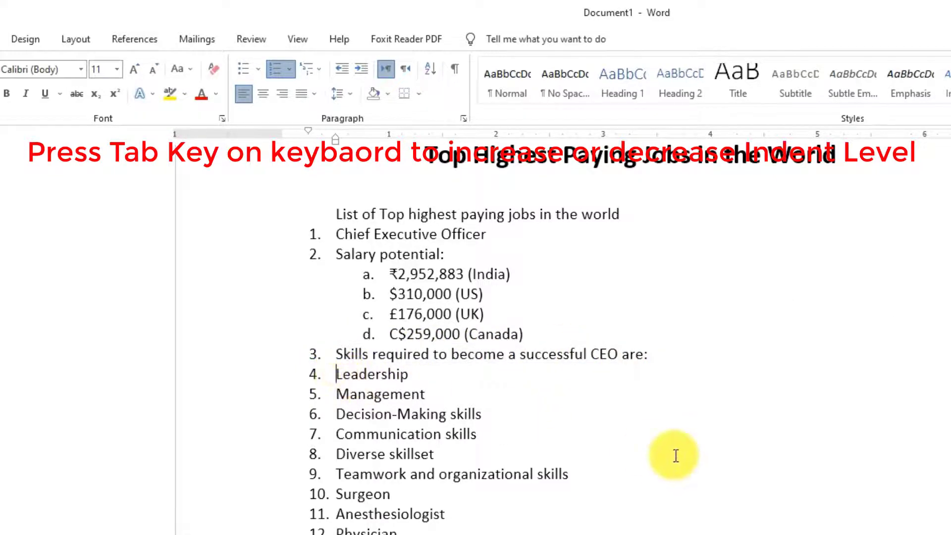
key(Tab)
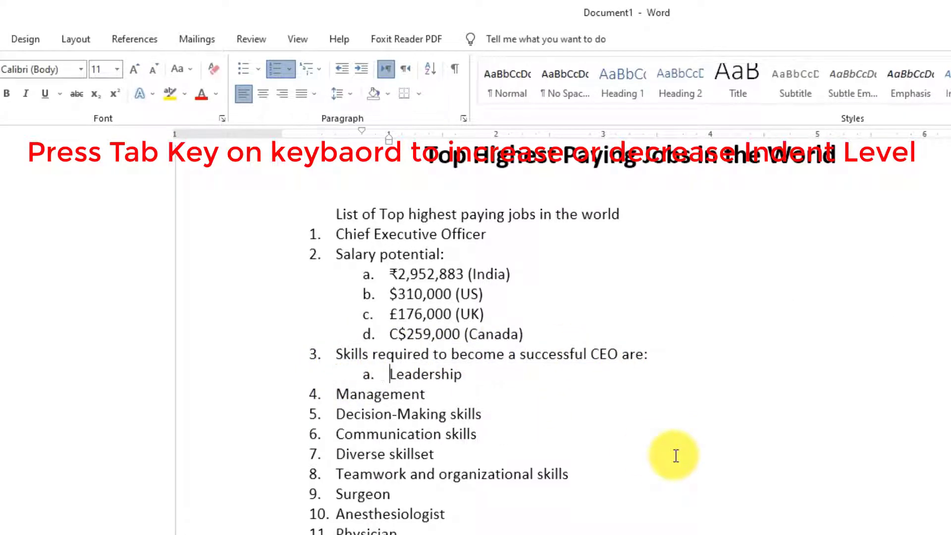
click(335, 394)
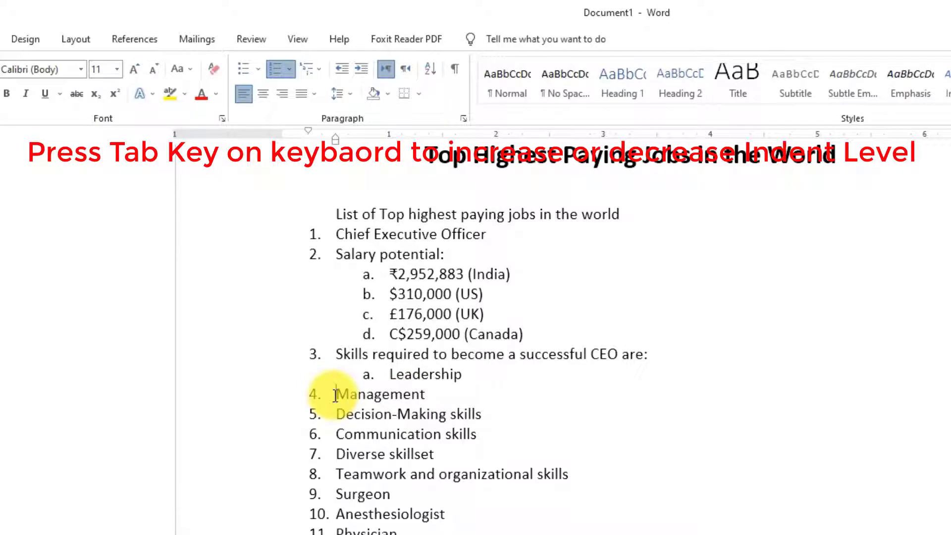
key(Tab)
key(Tab)
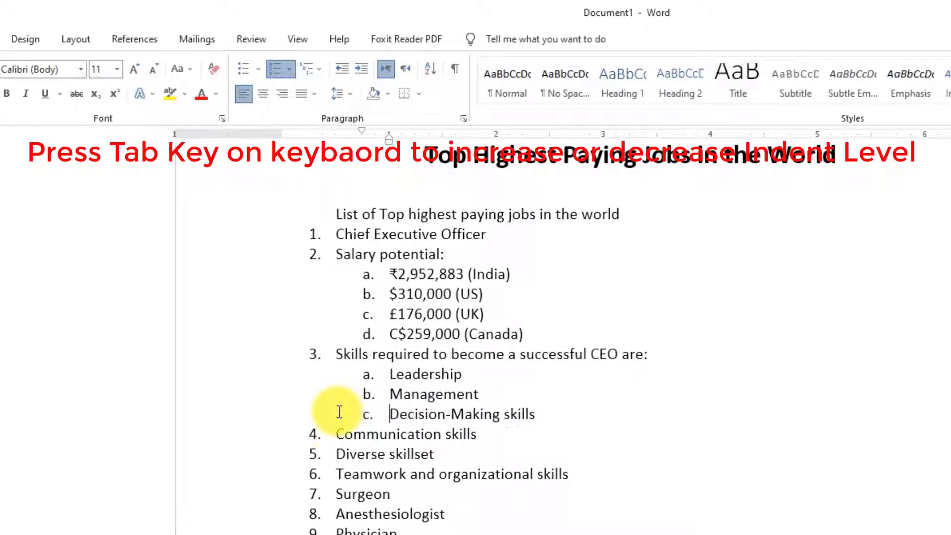
click(335, 433)
key(Tab)
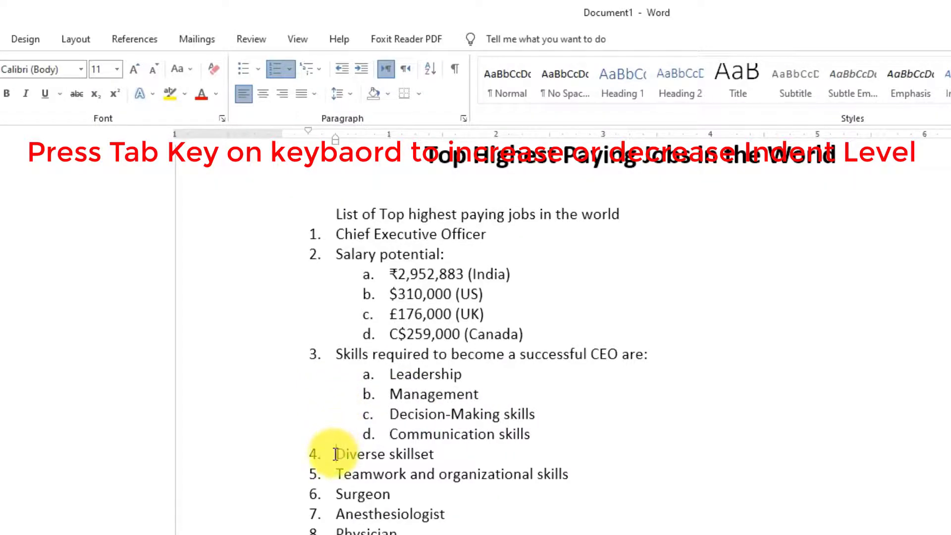
click(336, 453)
key(Tab)
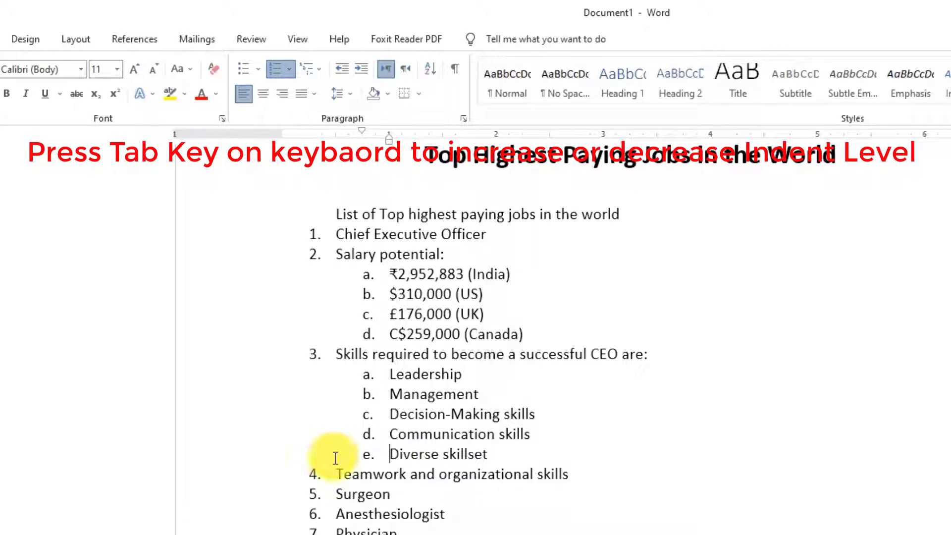
click(336, 475)
key(Tab)
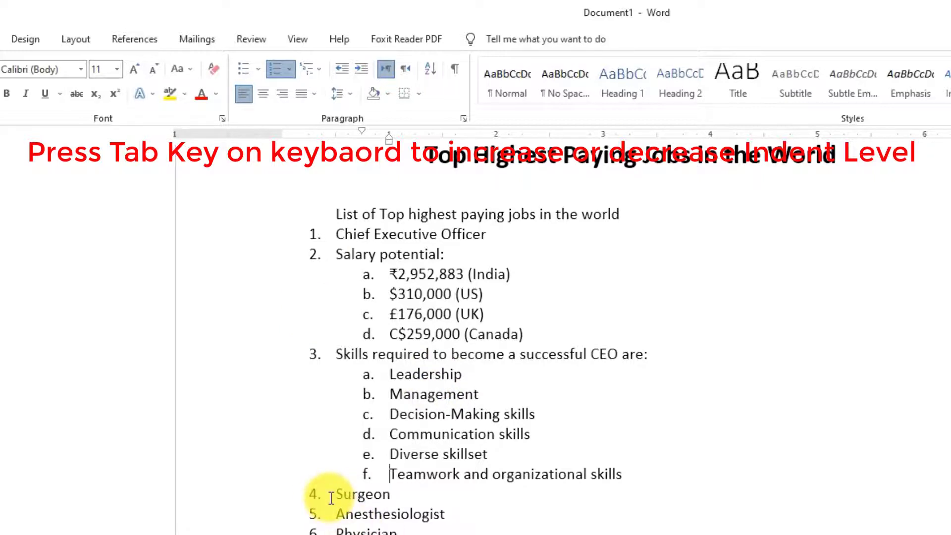
Demote the UK and Canada salary entries to third-level items under the US salary entry and check the numbering levels.
scroll(331, 497, down, 2)
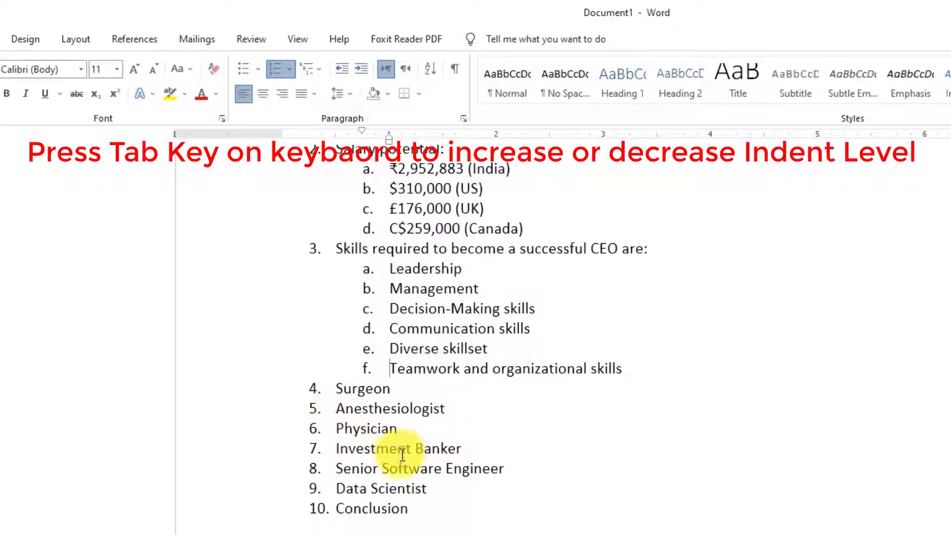
scroll(452, 517, up, 3)
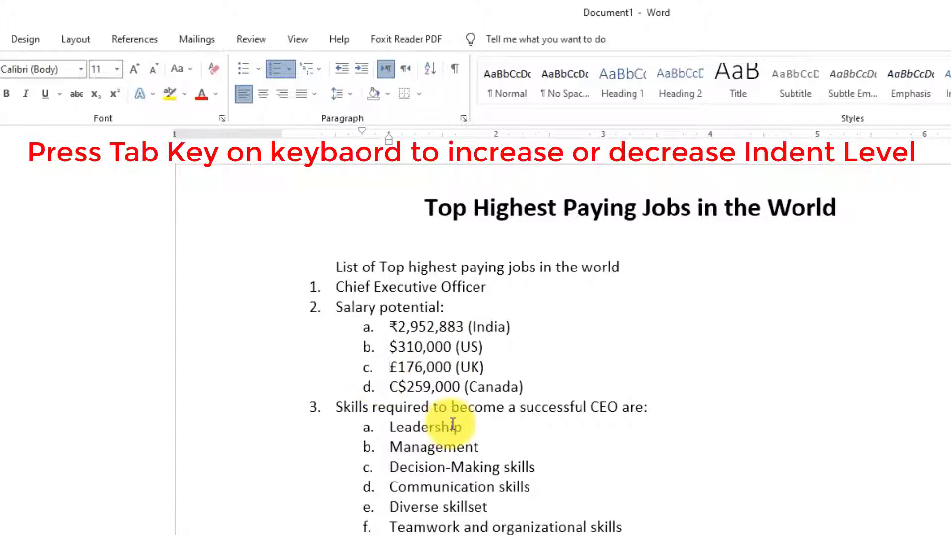
key(Tab)
click(389, 386)
key(Tab)
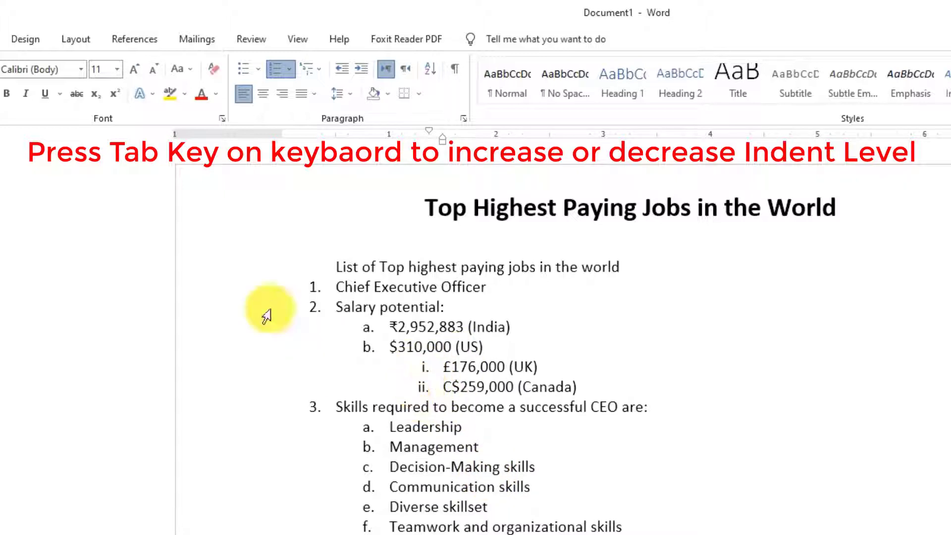
click(313, 287)
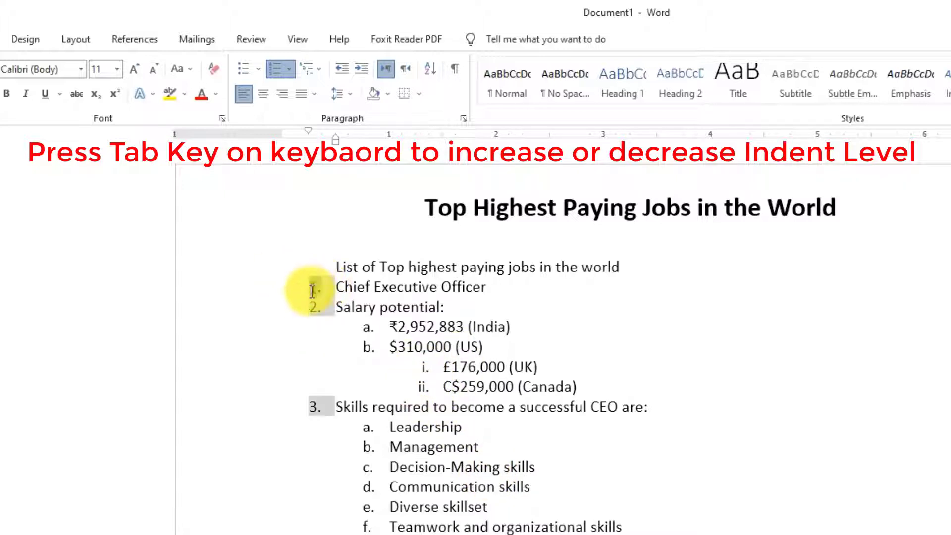
click(369, 330)
click(368, 329)
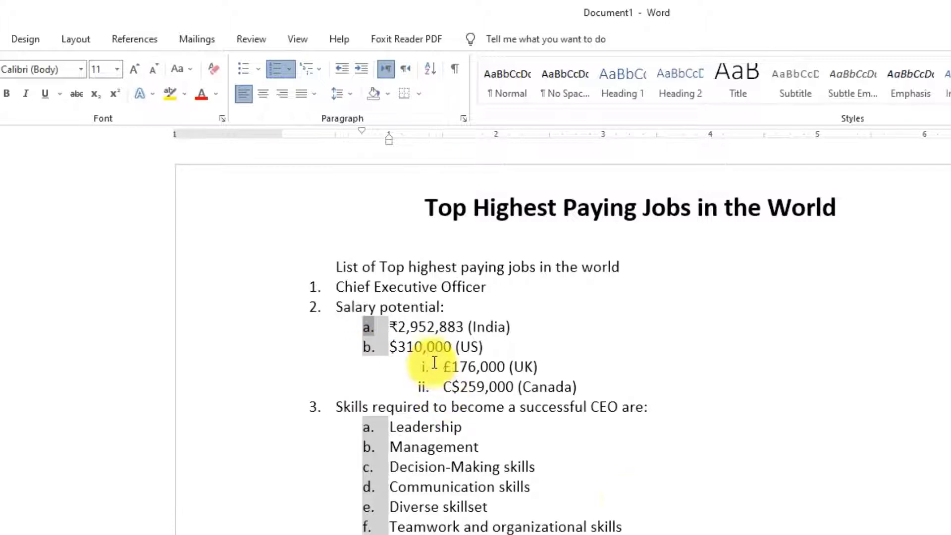
Demote Decision-Making skills and Communication skills to the third level under Management, and Teamwork and organizational skills under Diverse skillset.
click(629, 499)
scroll(567, 491, down, 2)
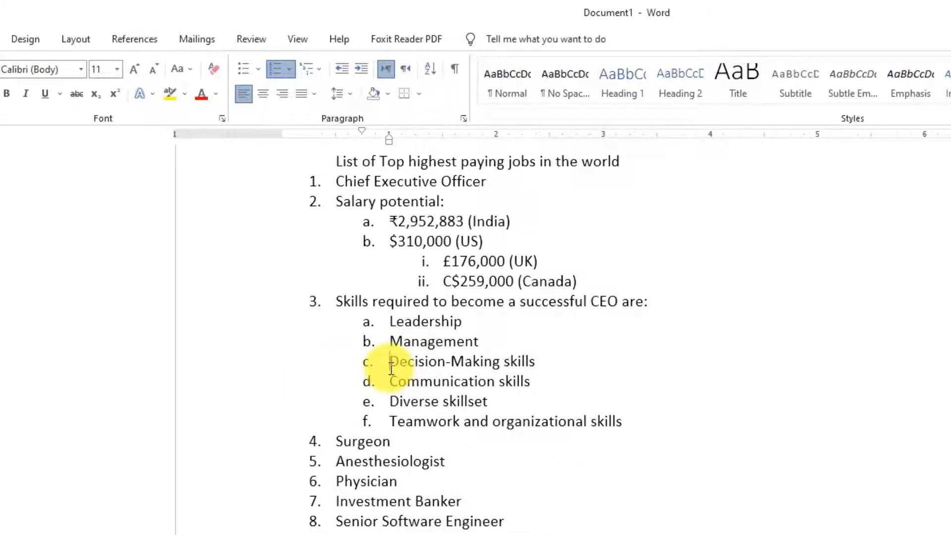
key(Tab)
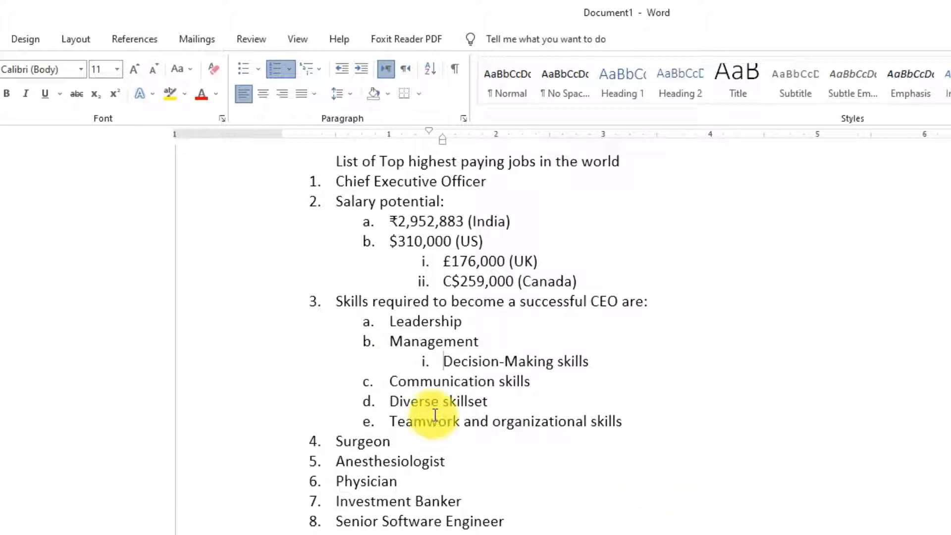
click(387, 381)
key(Tab)
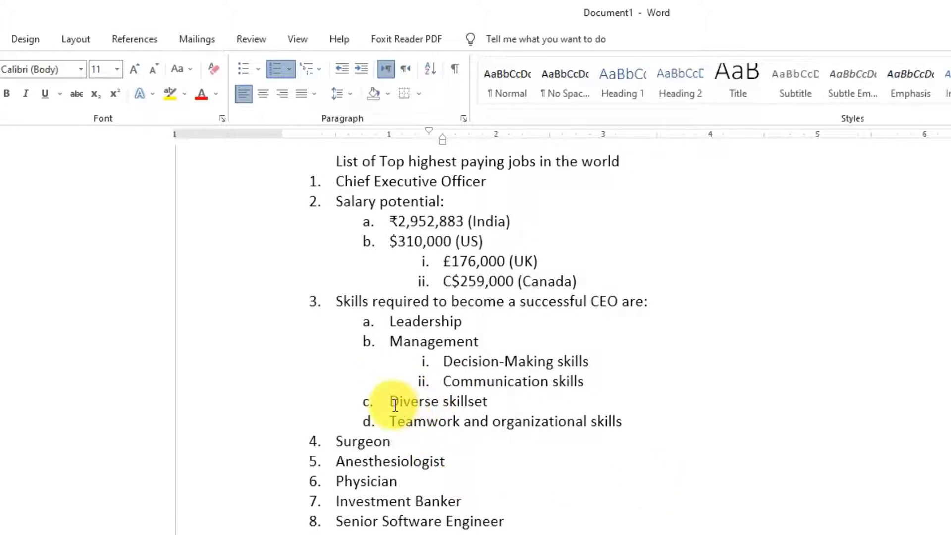
click(390, 421)
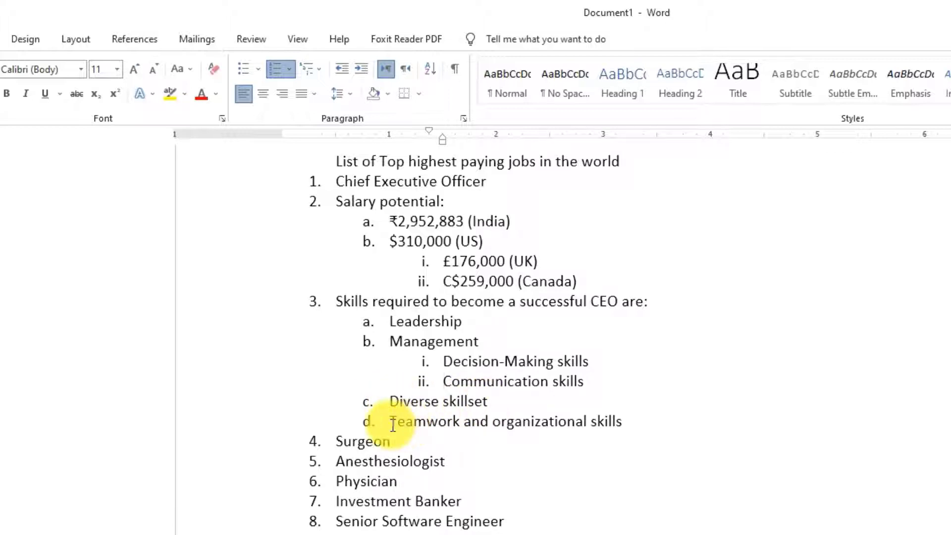
key(Tab)
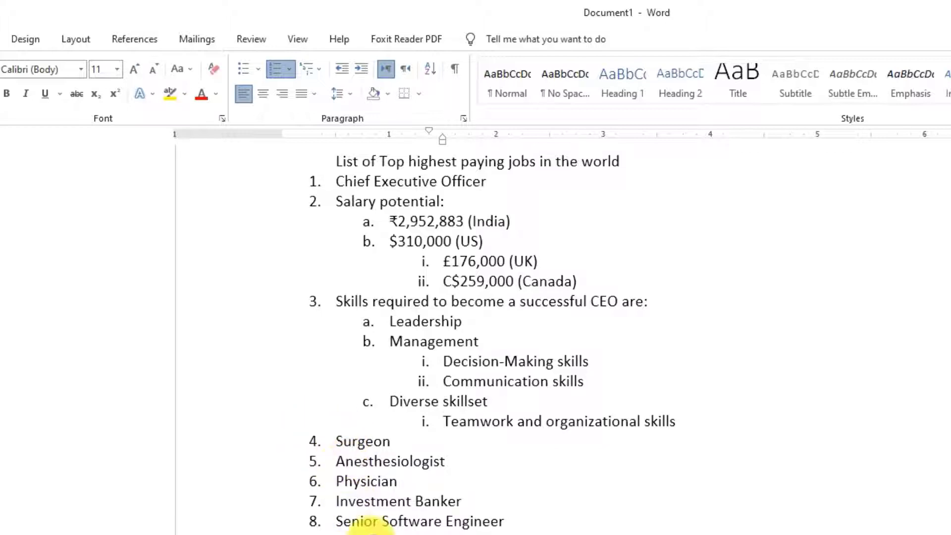
Apply the 1., 1.1., 1.1.1. multilevel numbering format to the list from Chief Executive Officer through Teamwork and organizational skills.
scroll(357, 520, up, 2)
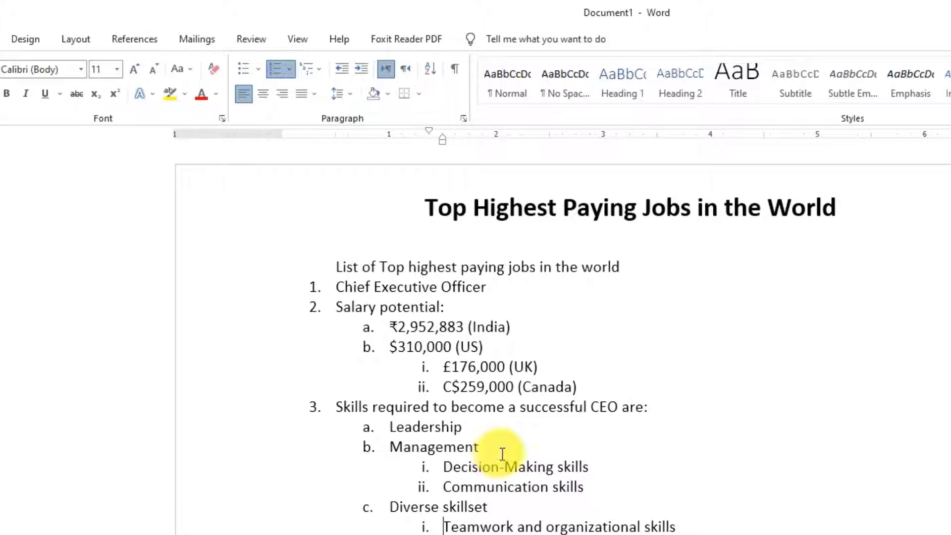
drag(679, 534, 319, 285)
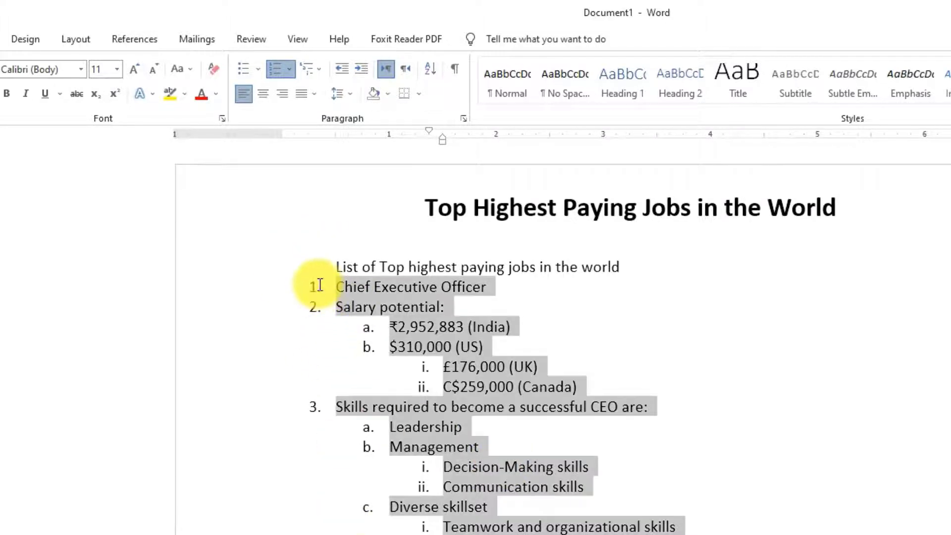
click(319, 71)
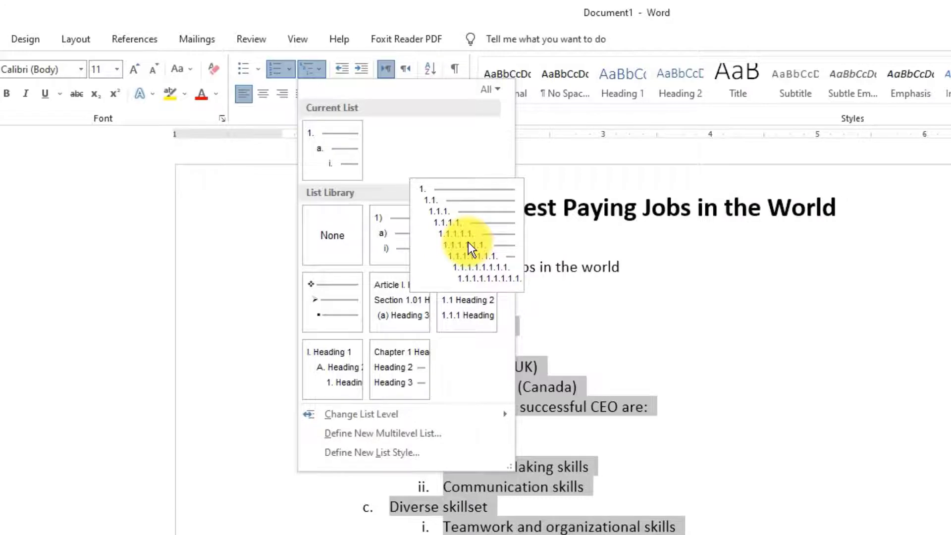
click(468, 242)
key(Left)
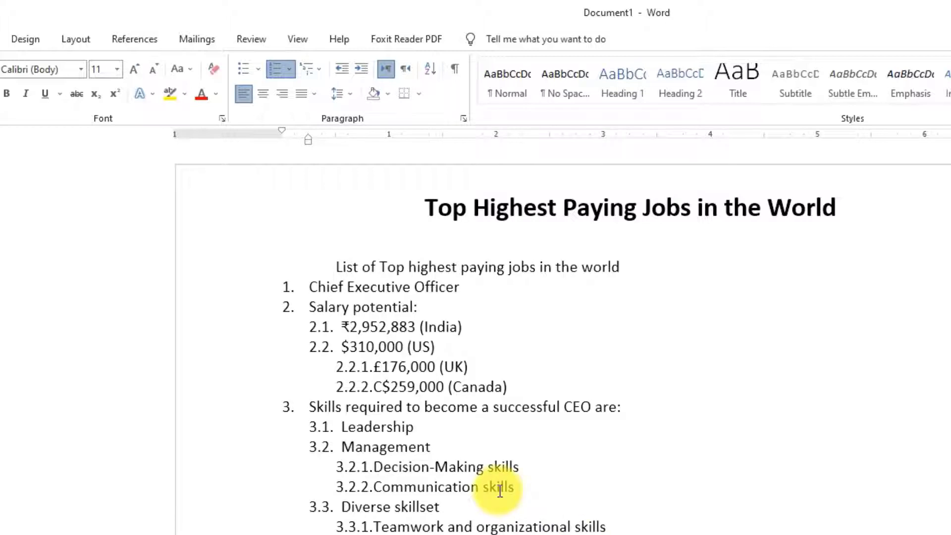
Examine the numbering of the first-, second- and third-level entries under Salary potential and the CEO skills heading.
click(290, 289)
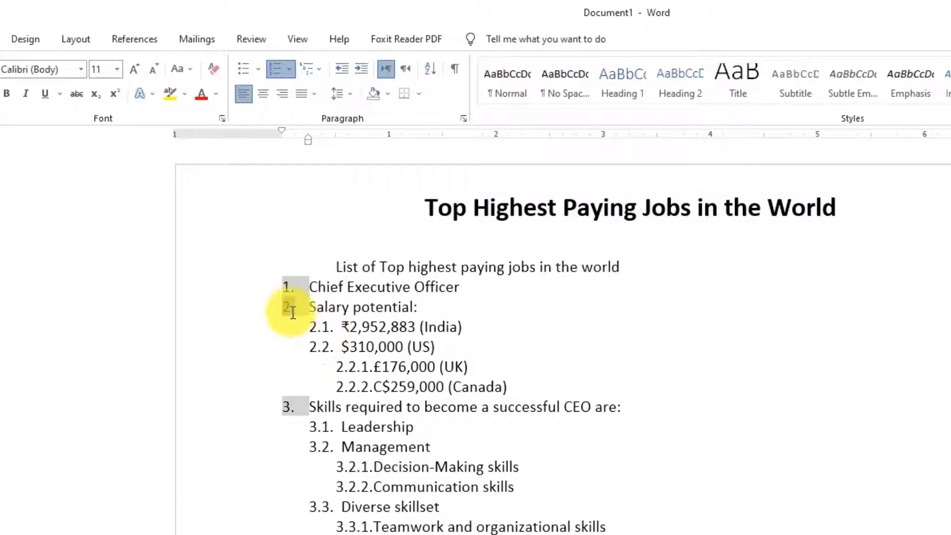
click(342, 327)
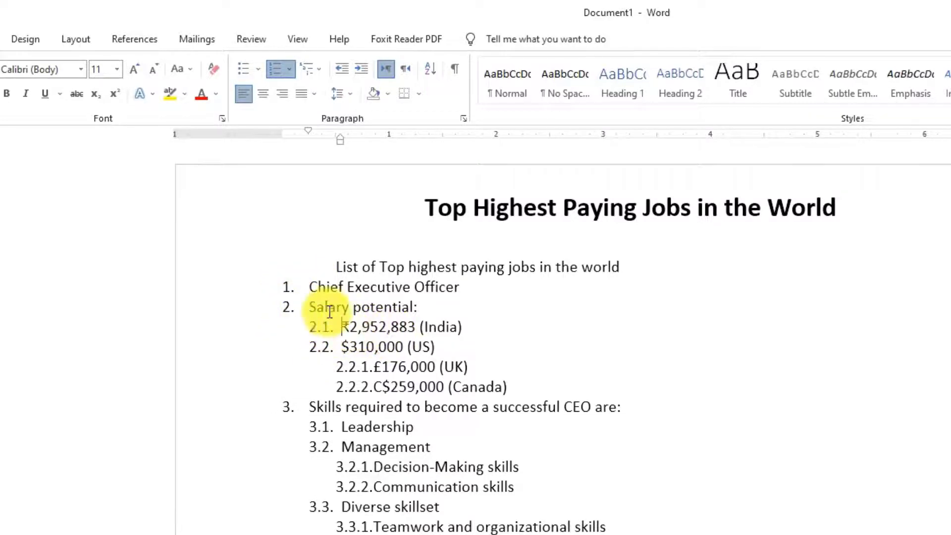
drag(319, 306, 412, 308)
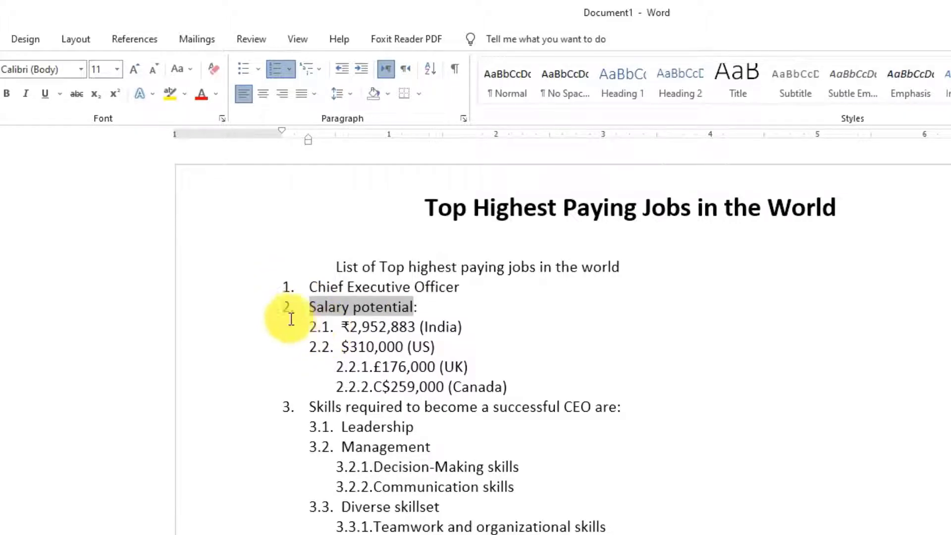
click(339, 351)
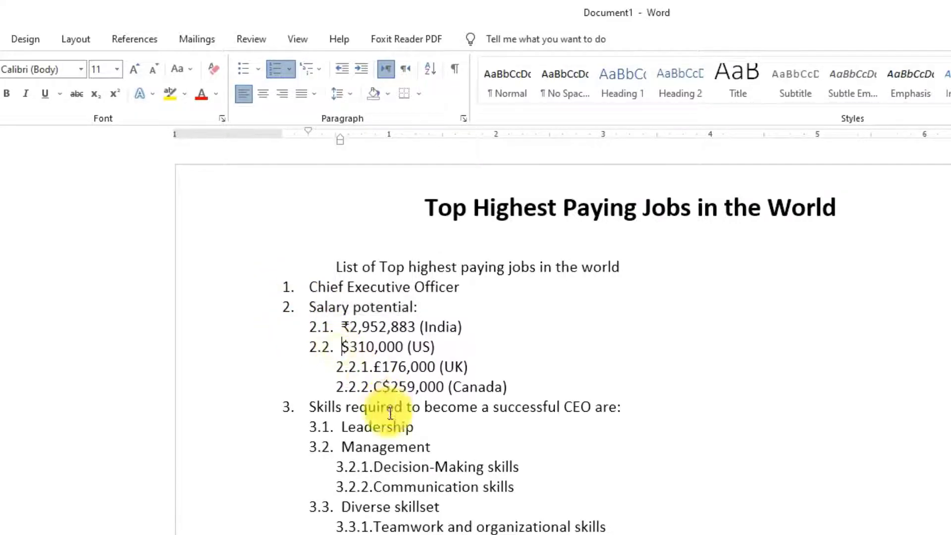
drag(357, 367, 482, 387)
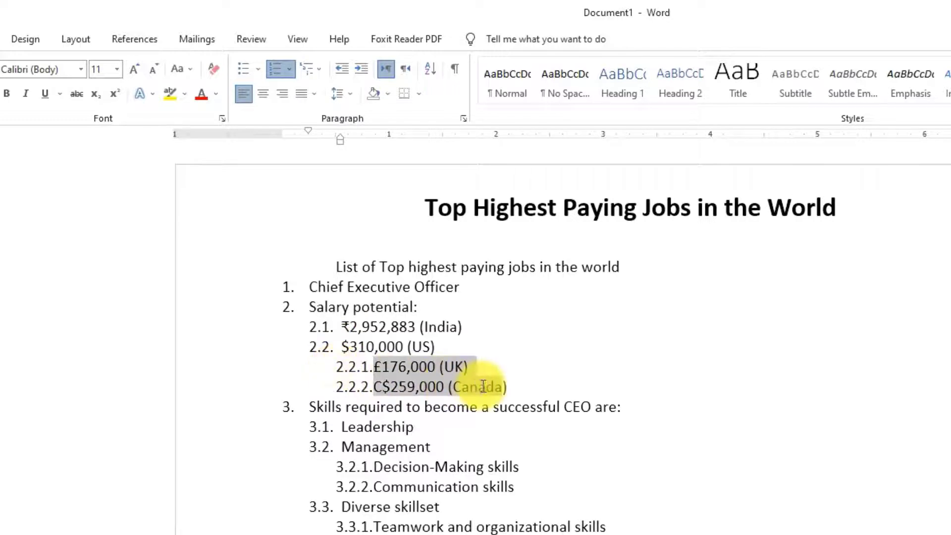
click(380, 369)
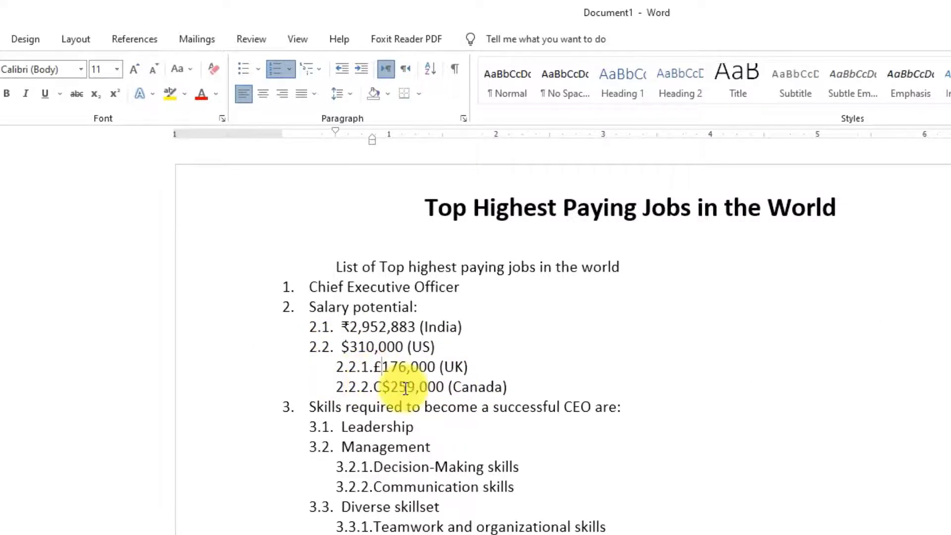
click(311, 406)
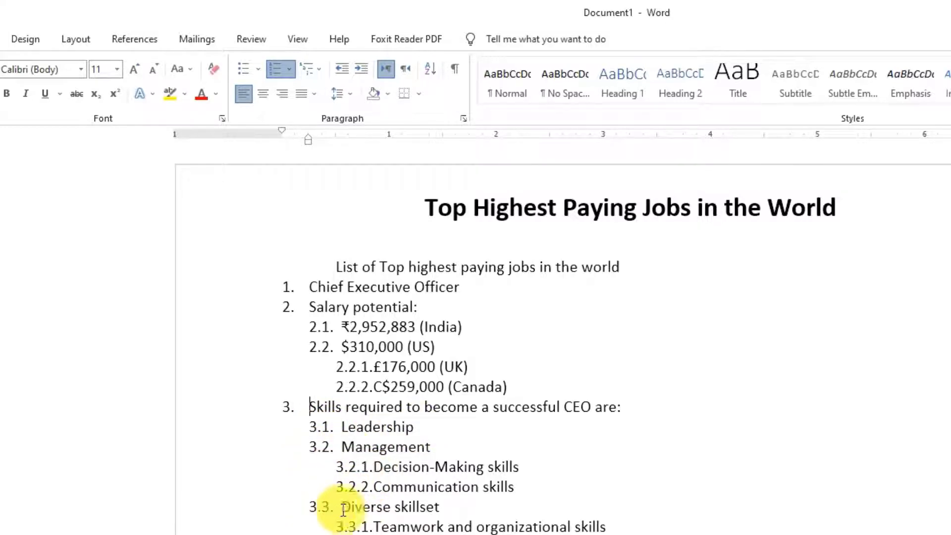
scroll(321, 520, down, 2)
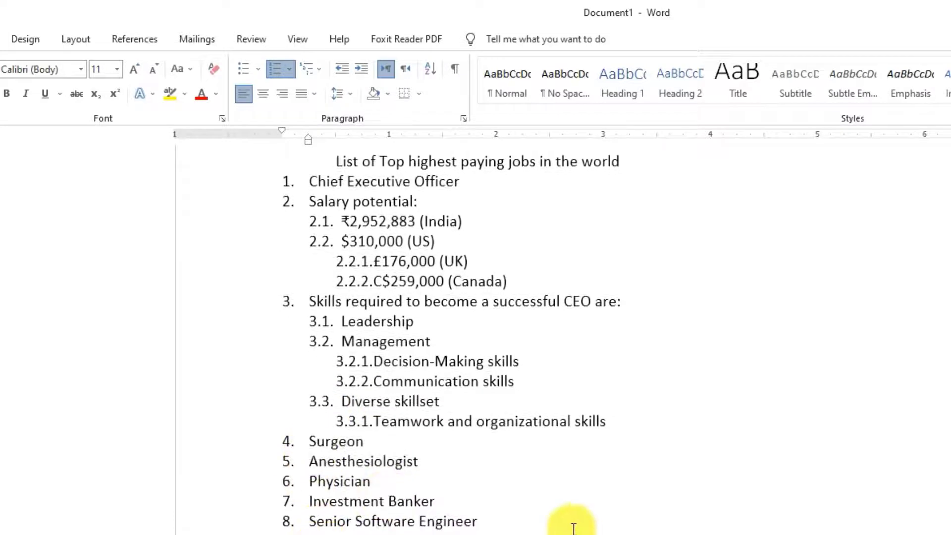
scroll(616, 502, up, 2)
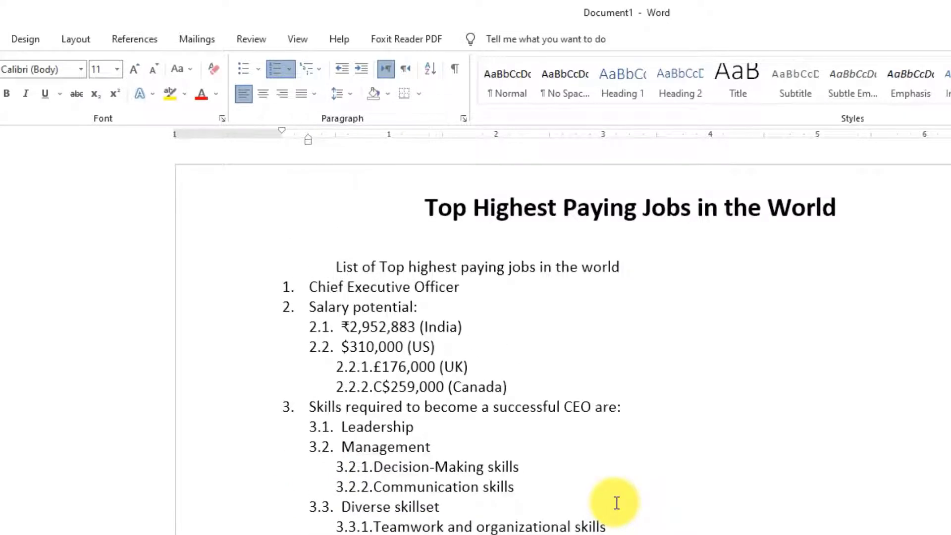
Apply the heading-linked multilevel format 1 Heading 1, 1.1 Heading 2, 1.1.1 Heading 3 from Chief Executive Officer to the end of the list.
click(288, 286)
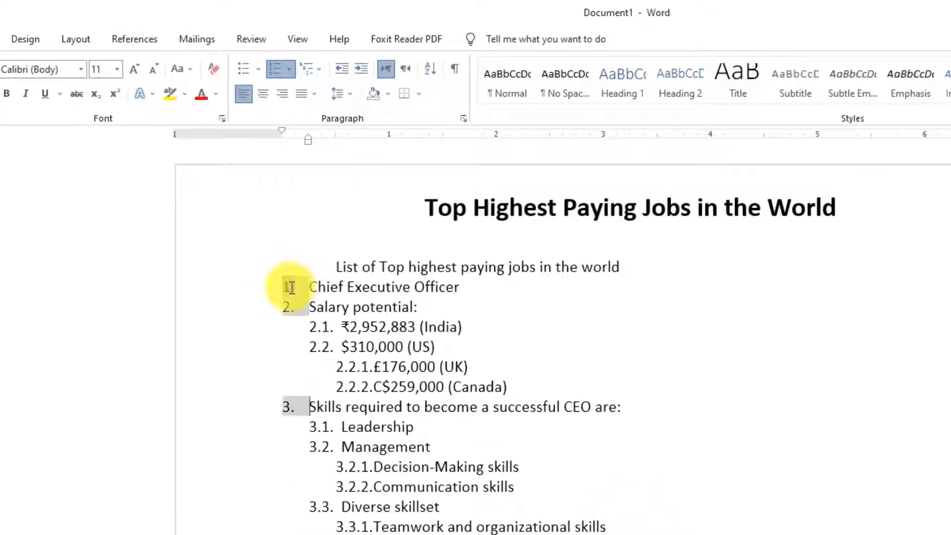
click(319, 72)
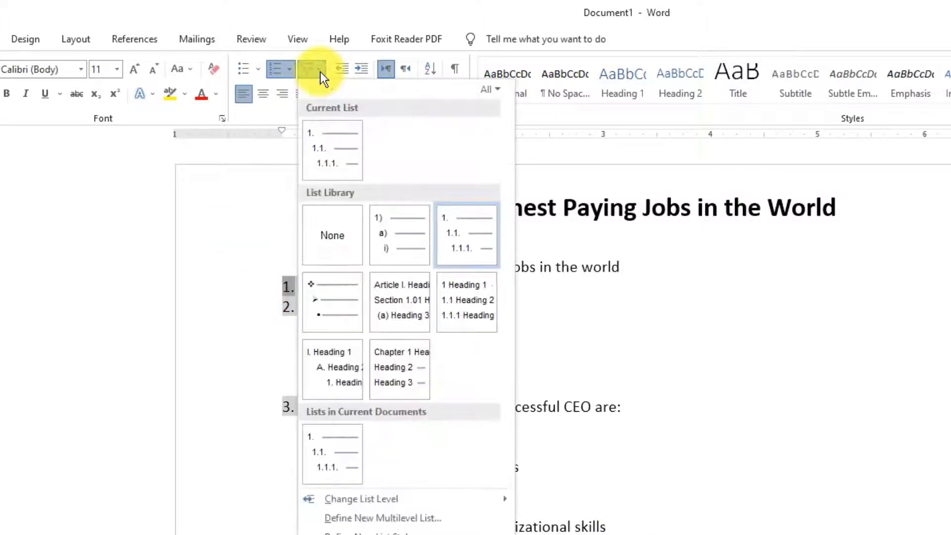
click(383, 518)
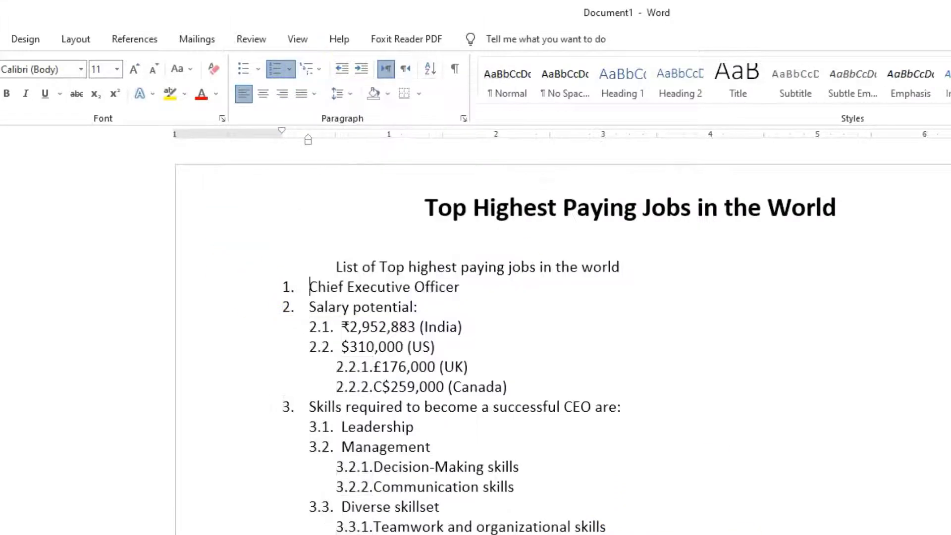
key(ctrl+shift+End)
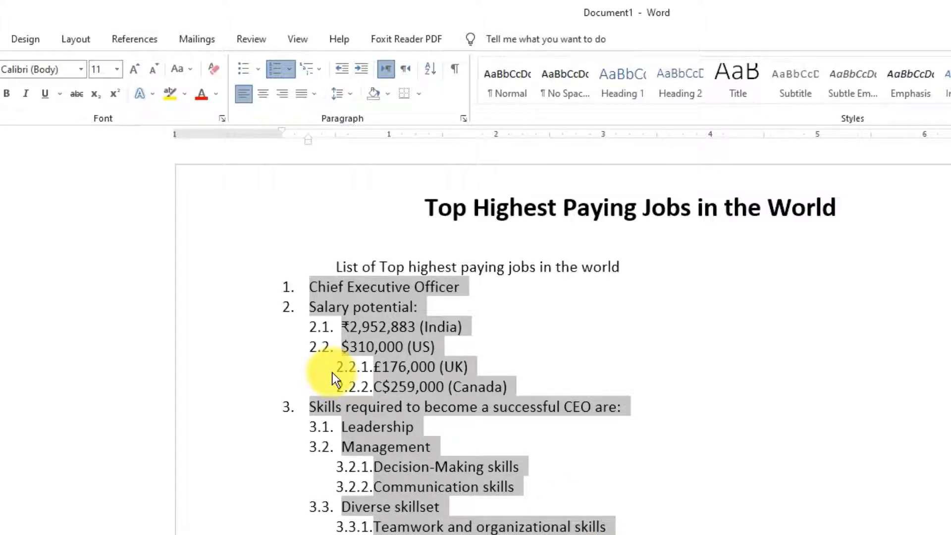
click(315, 66)
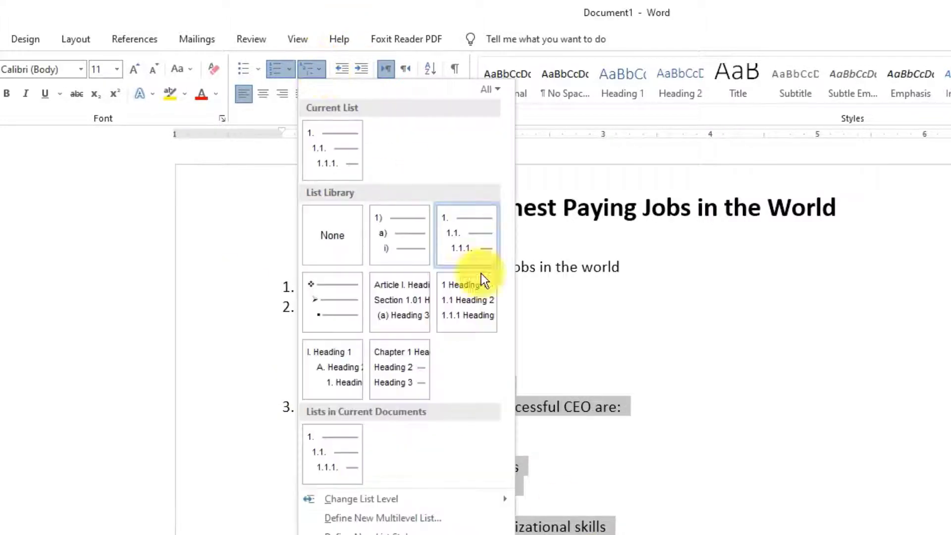
mouse_move(479, 277)
click(477, 310)
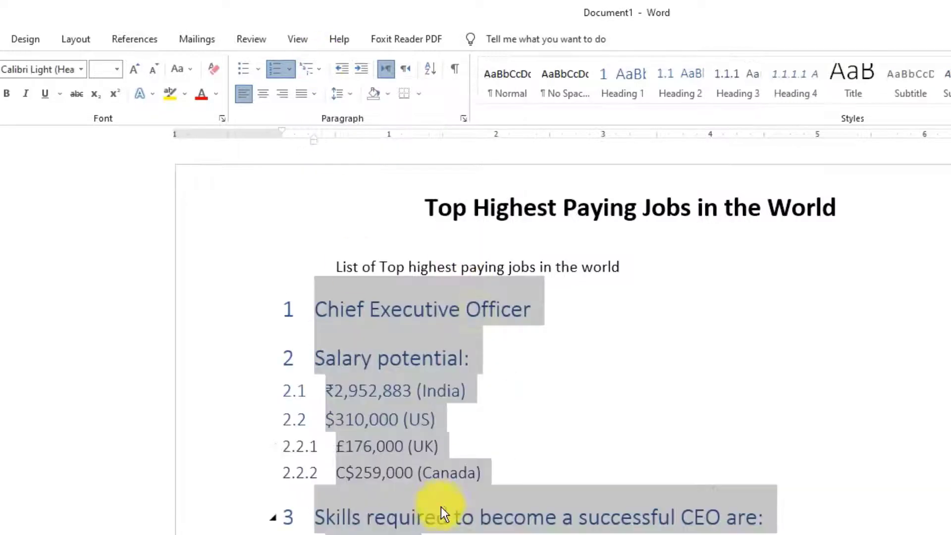
scroll(680, 529, down, 3)
scroll(679, 530, down, 5)
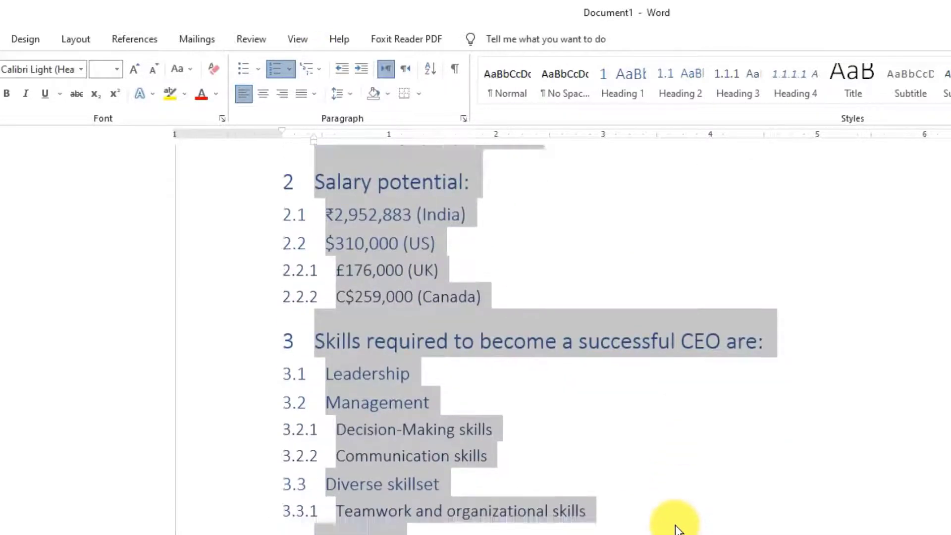
Set the selected list's line spacing to 1.0 and remove the space before its paragraphs.
click(350, 94)
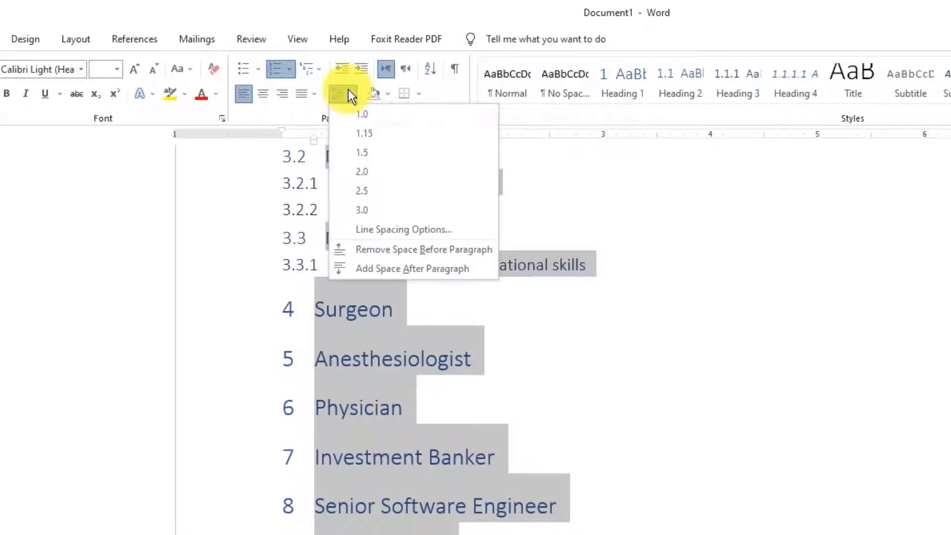
click(362, 115)
scroll(579, 427, up, 5)
scroll(578, 427, up, 1)
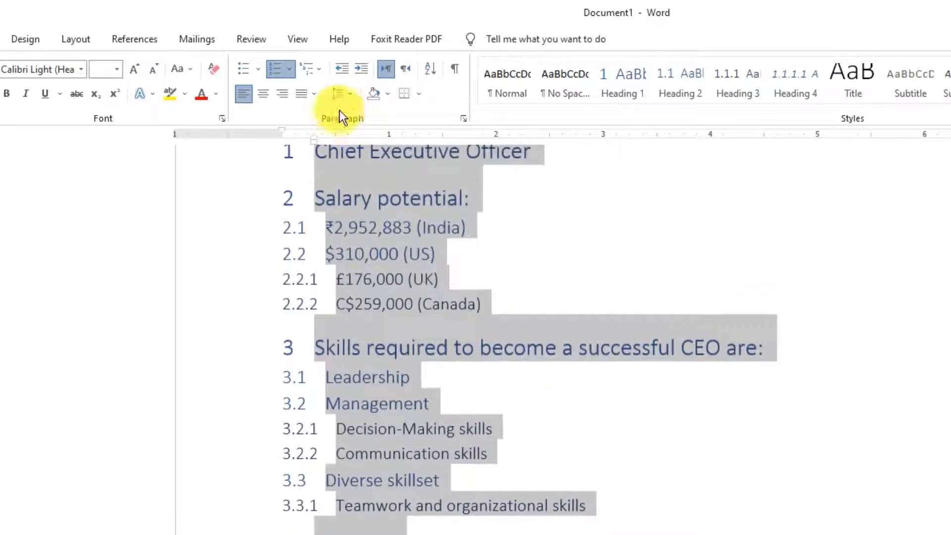
click(342, 93)
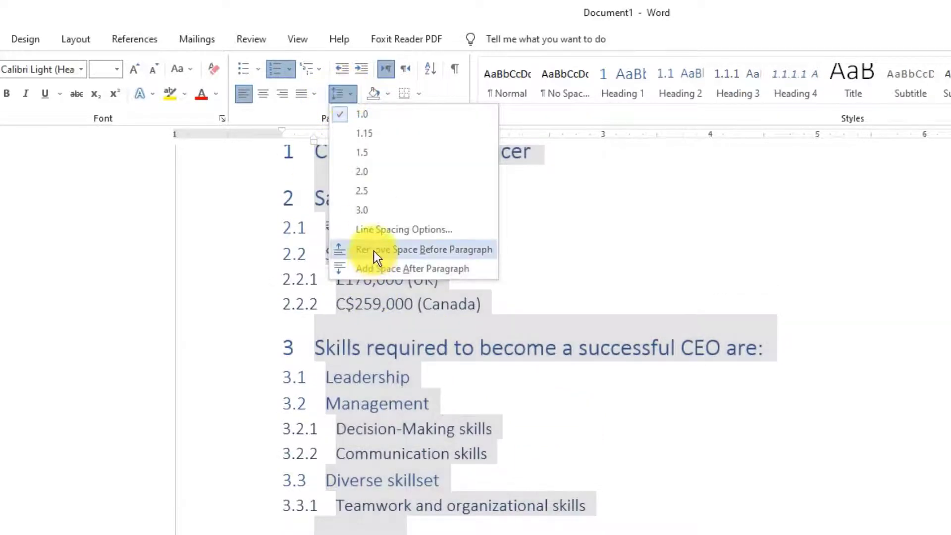
click(373, 251)
click(638, 525)
scroll(639, 525, up, 4)
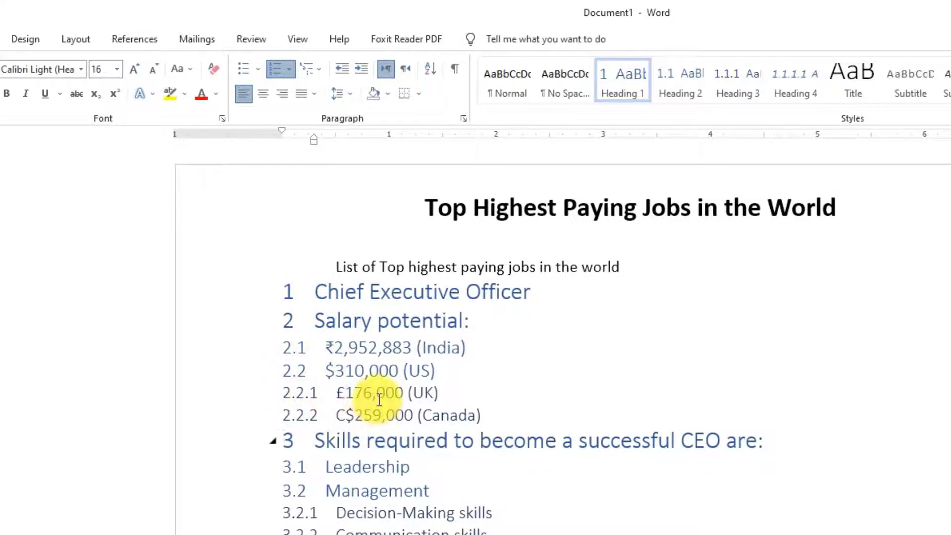
Review the heading levels of the salary and skill items, including the third-level skills, against the document title.
scroll(378, 394, down, 3)
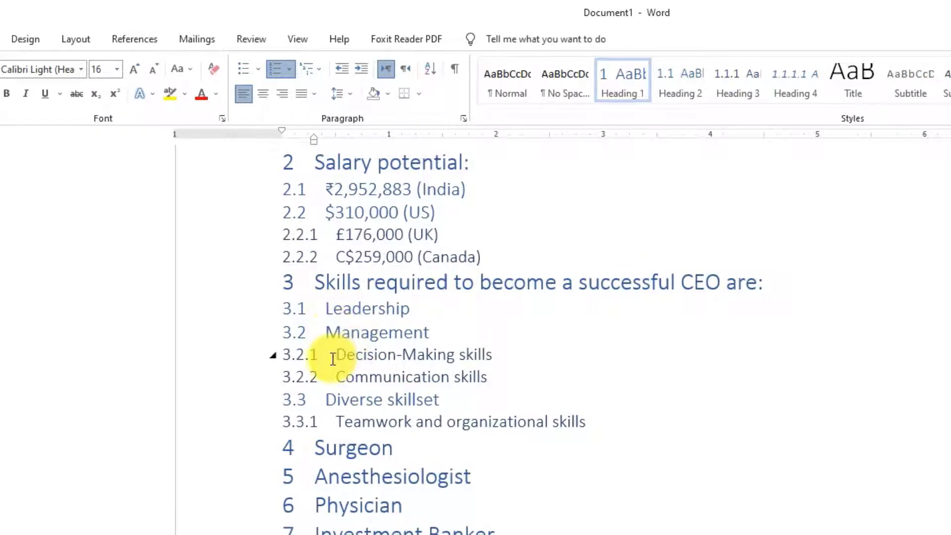
drag(338, 356, 407, 379)
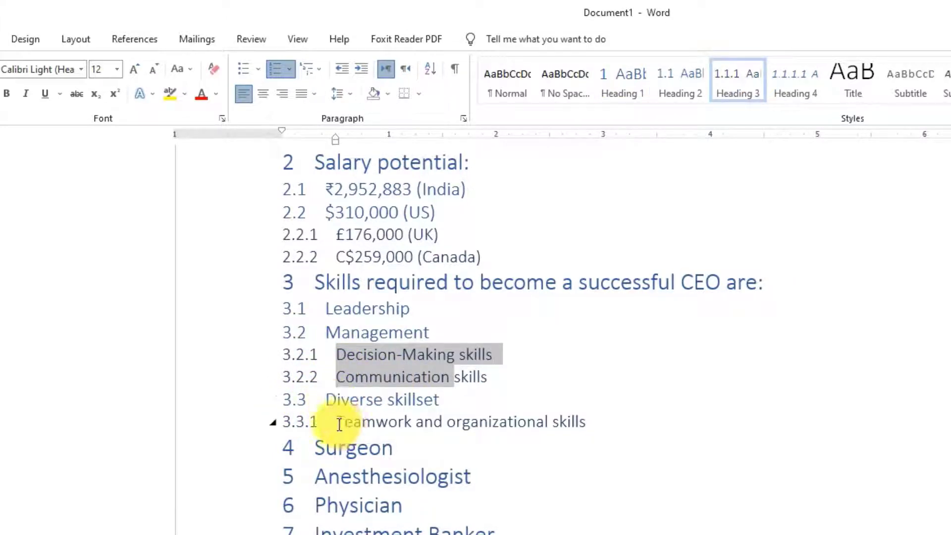
drag(338, 423, 573, 422)
click(297, 527)
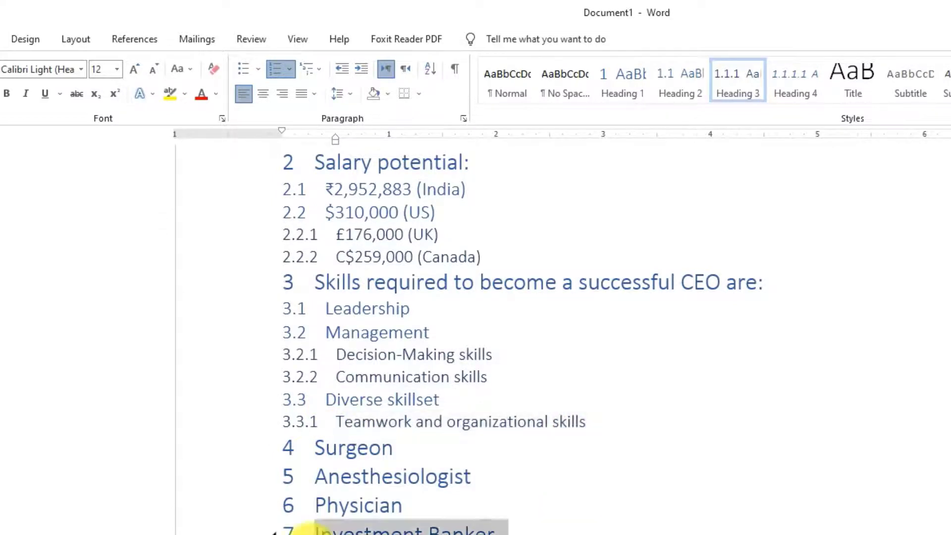
scroll(297, 520, up, 5)
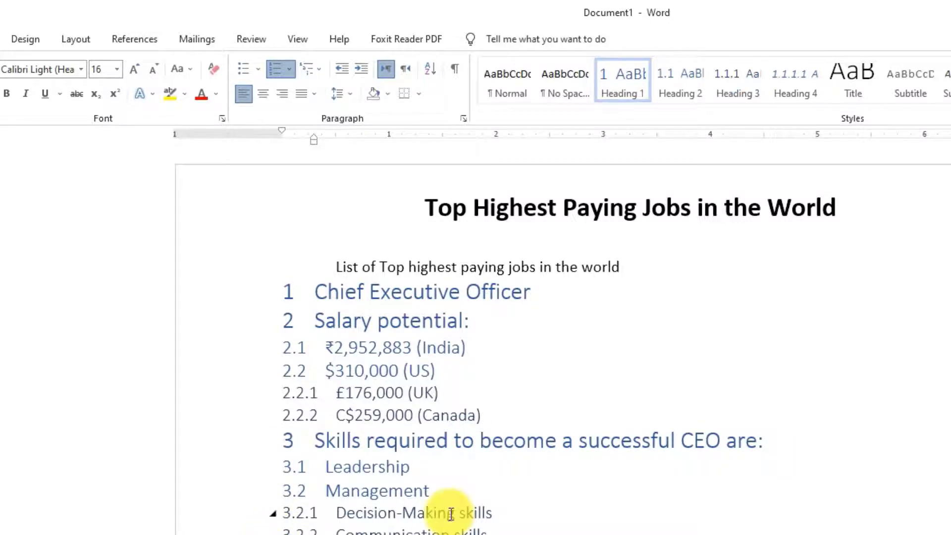
scroll(450, 513, down, 1)
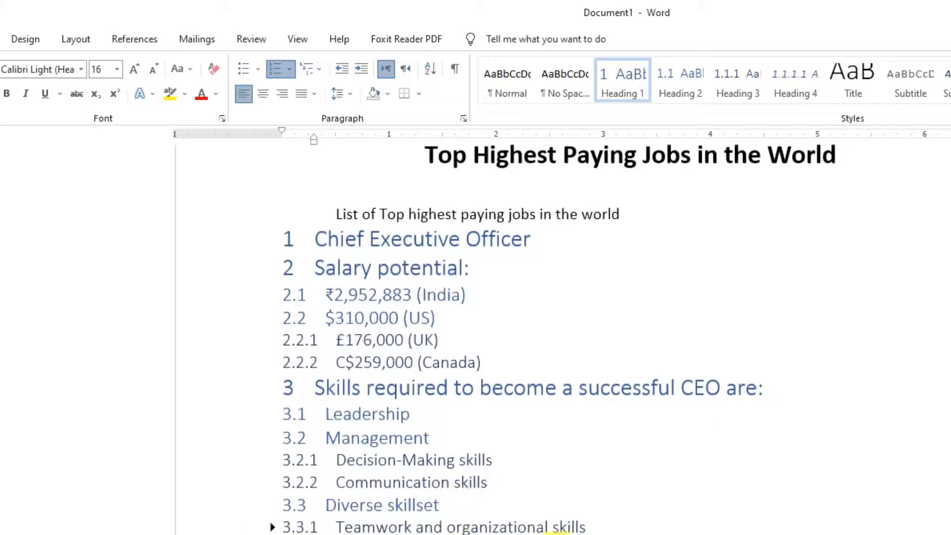
scroll(555, 532, up, 1)
drag(425, 206, 774, 221)
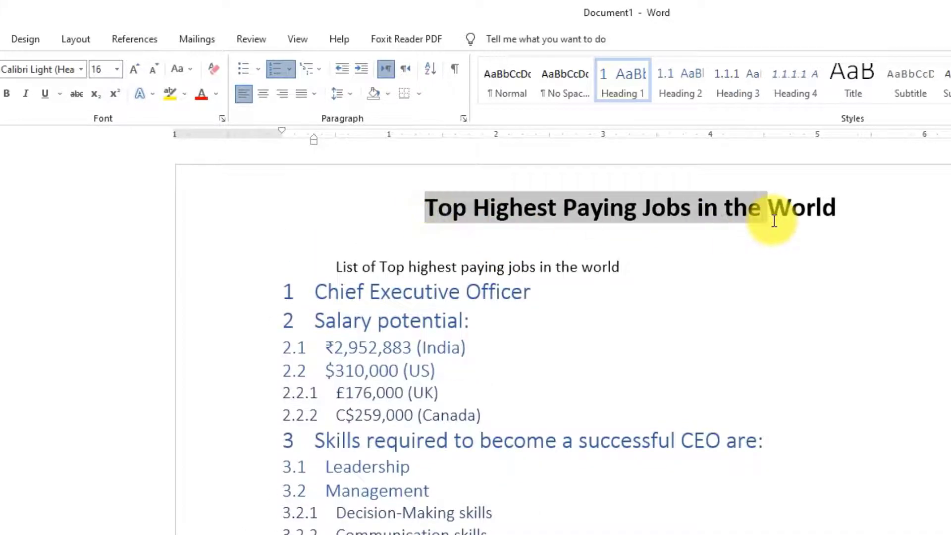
scroll(668, 357, down, 1)
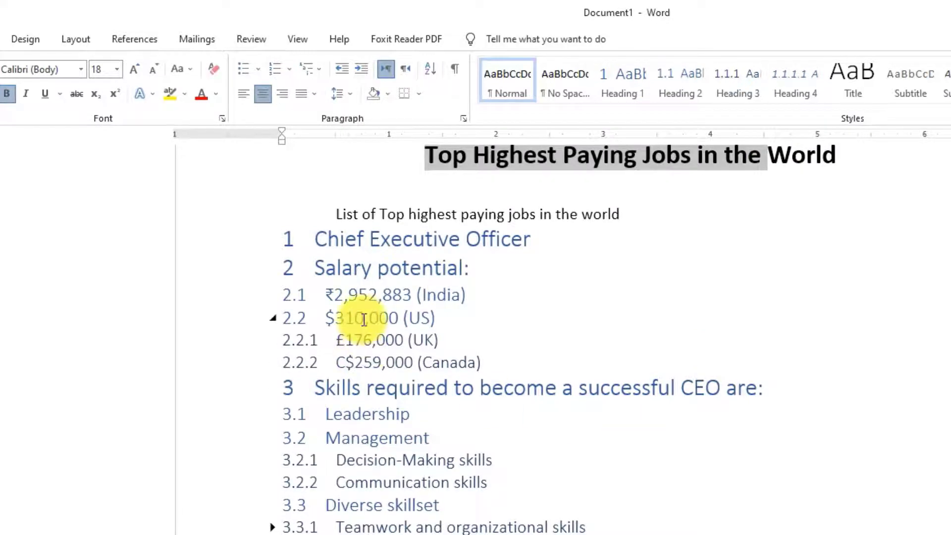
Demote Salary potential to the second level under Chief Executive Officer and collapse the Chief Executive Officer heading.
click(289, 239)
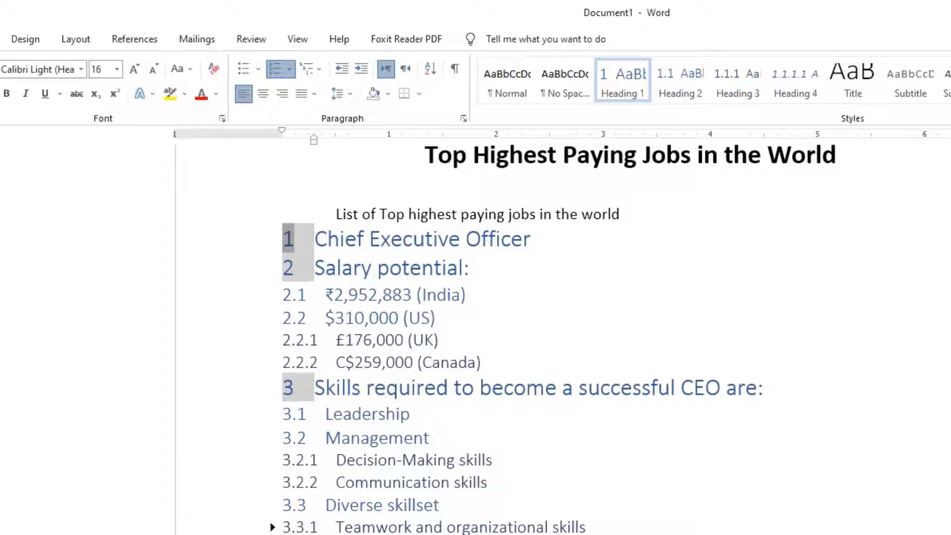
click(316, 267)
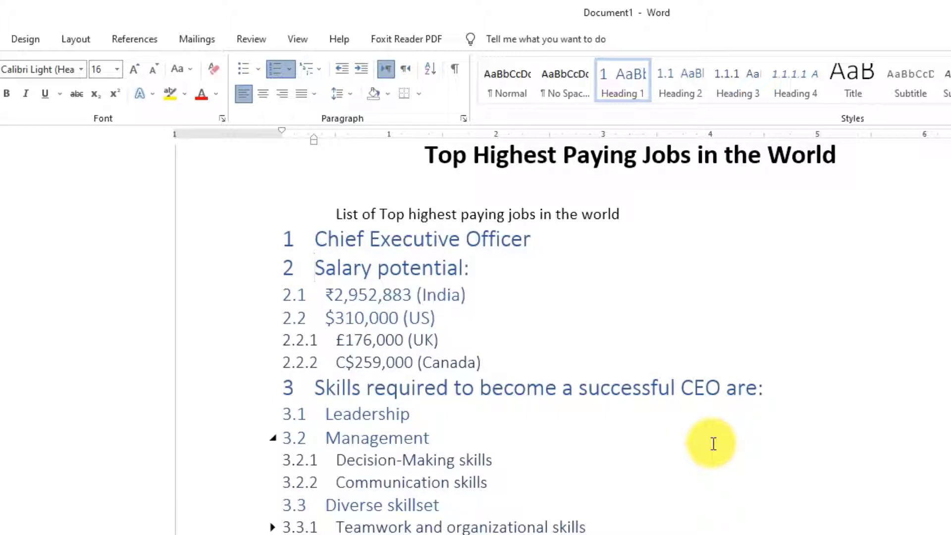
key(Tab)
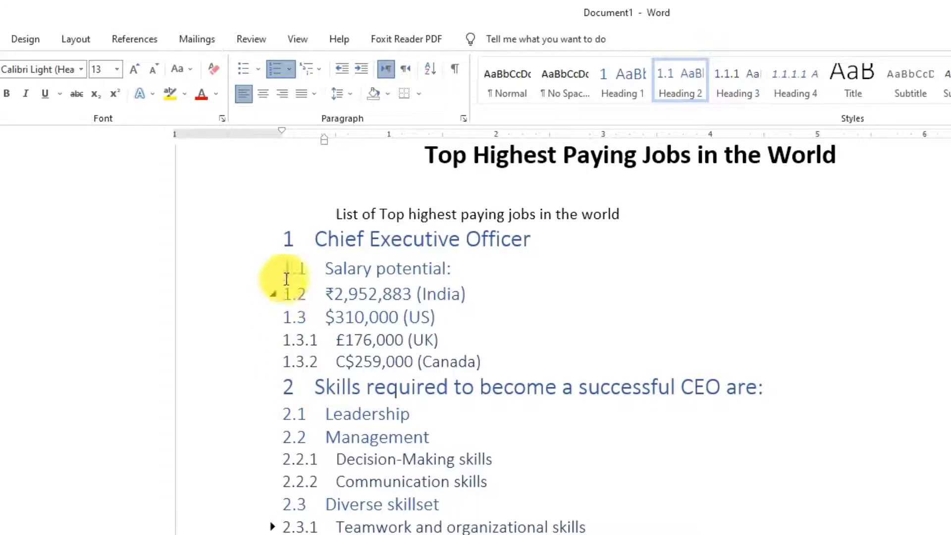
click(274, 239)
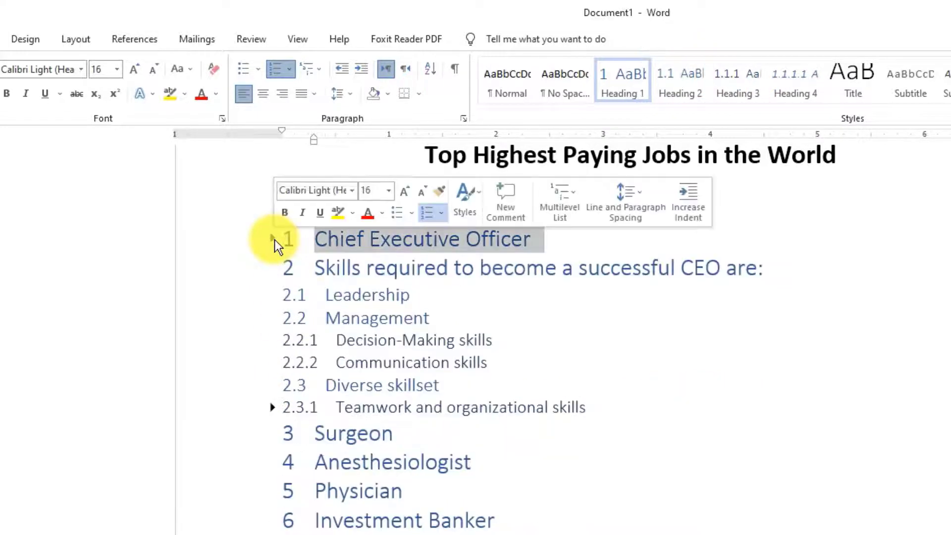
Collapse the heading Skills required to become a successful CEO and undo the collapsing of both headings.
click(272, 268)
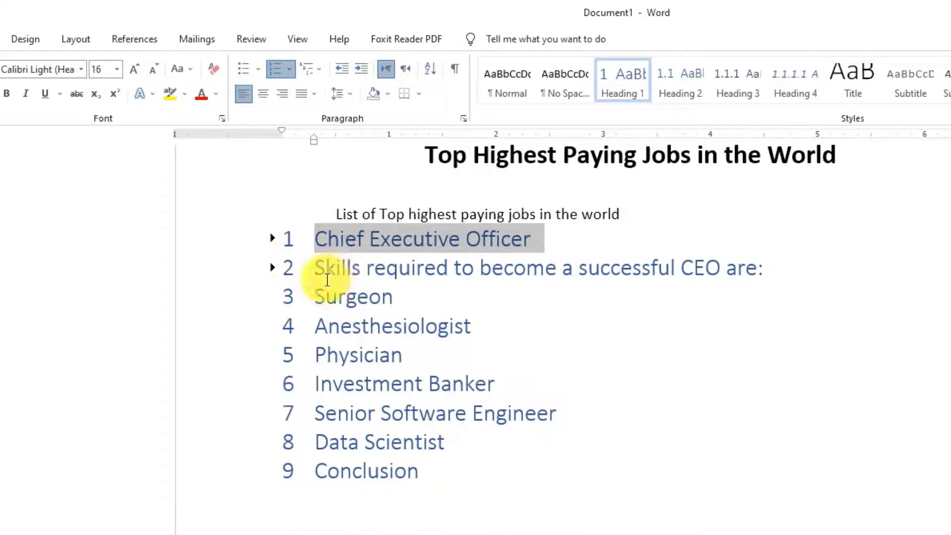
drag(769, 265, 308, 241)
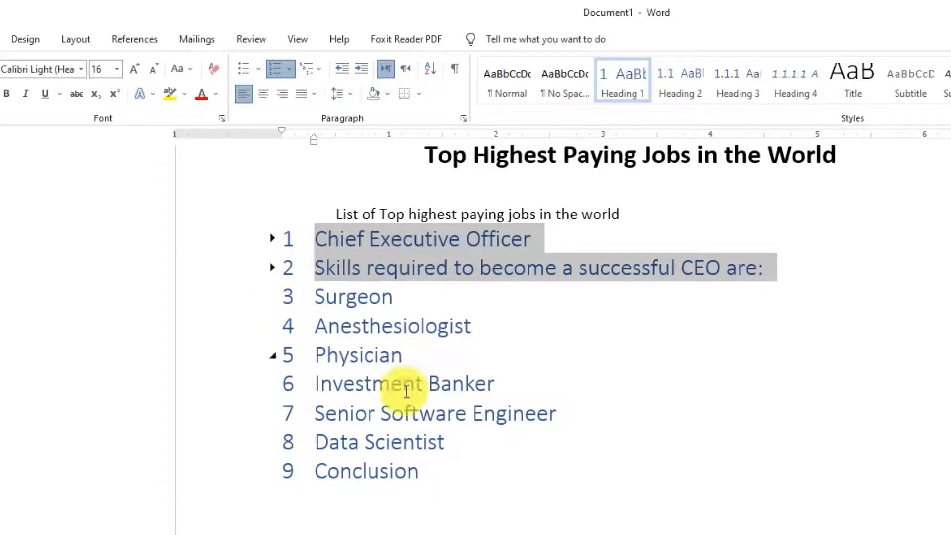
click(420, 525)
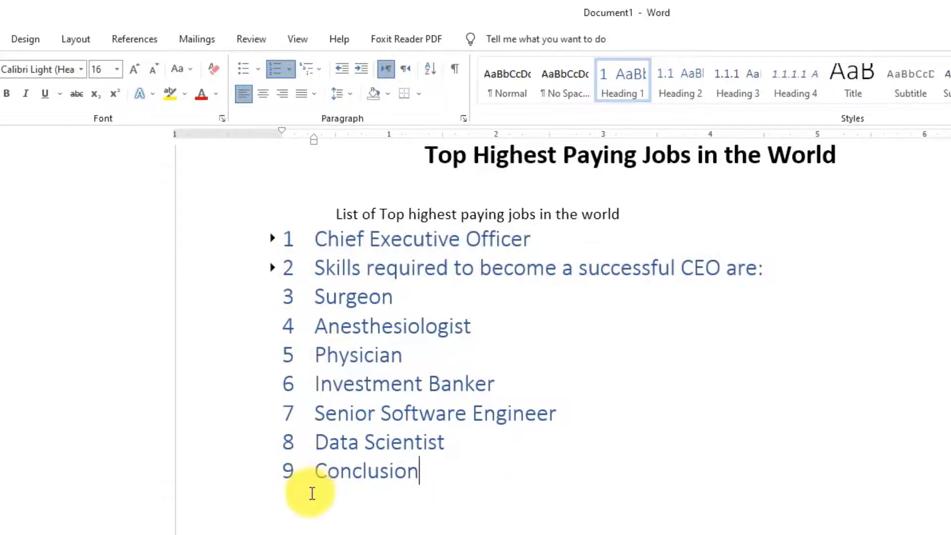
key(ctrl+z)
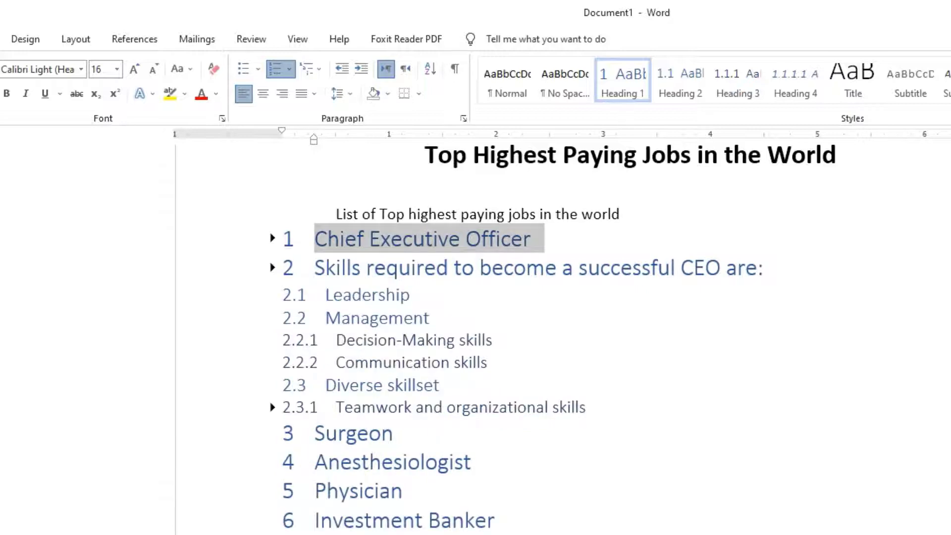
key(ctrl+z)
scroll(273, 501, down, 5)
scroll(315, 466, up, 6)
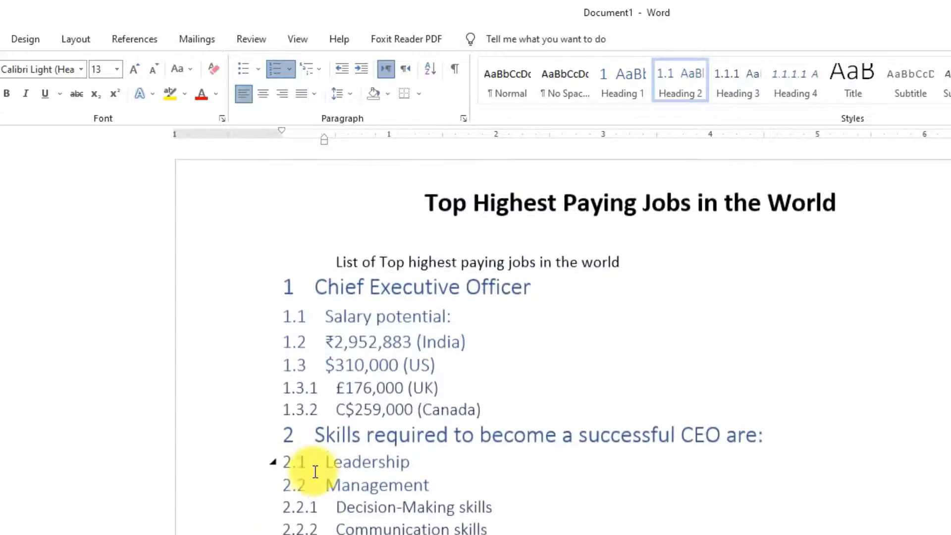
Collapse the Chief Executive Officer and Skills required headings, and expand both again to show their nested items.
click(272, 290)
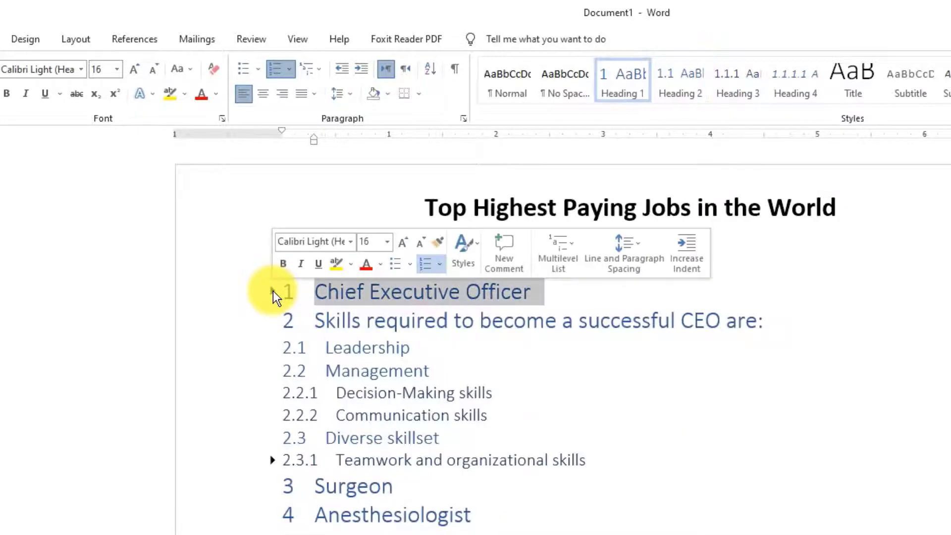
click(272, 321)
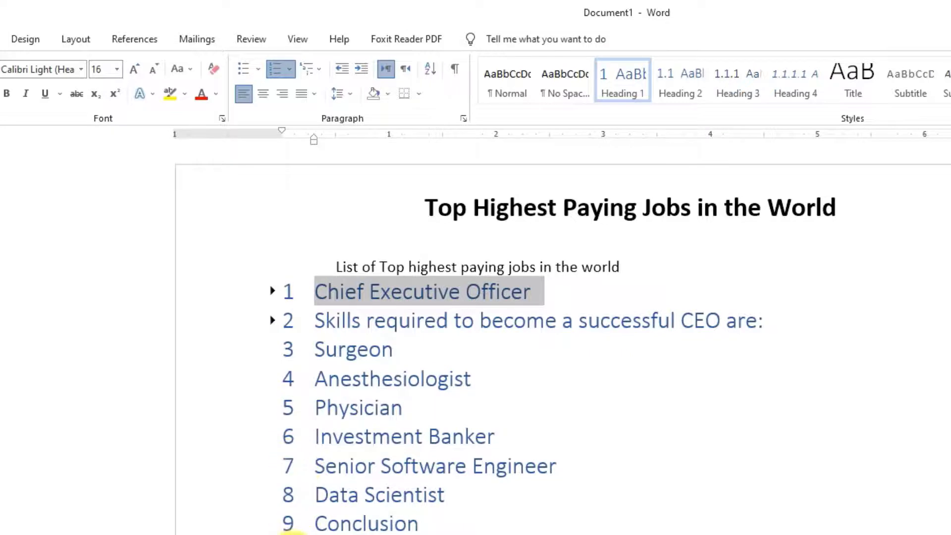
click(272, 291)
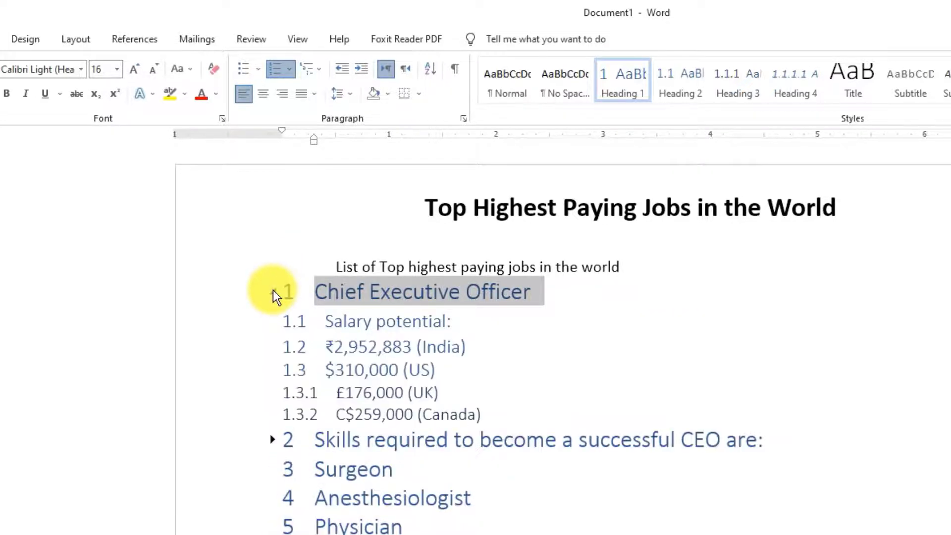
click(273, 439)
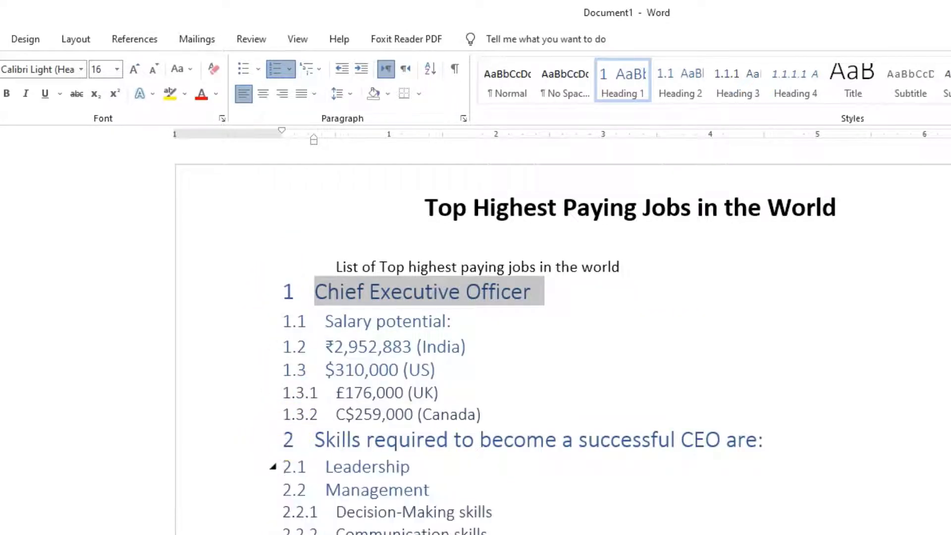
drag(488, 533, 327, 468)
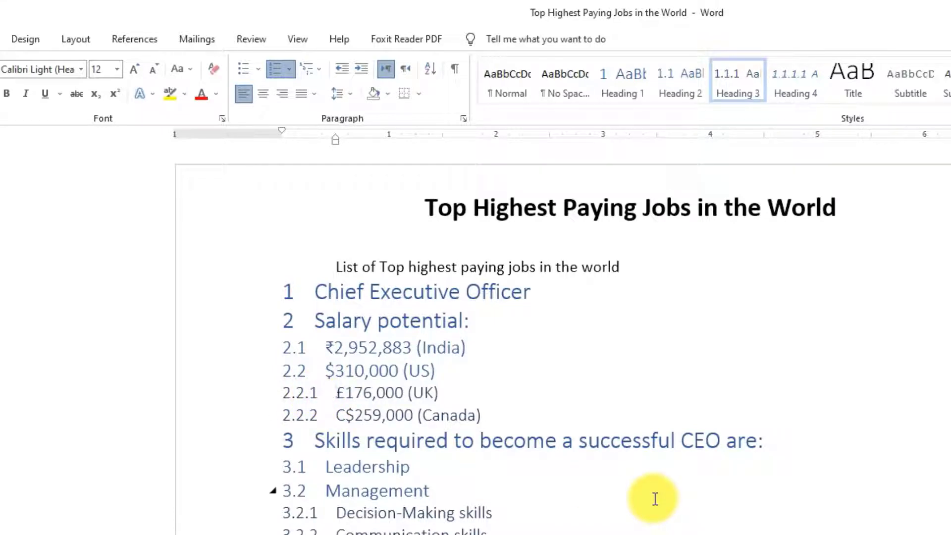
Promote the £176,000 (UK) and C$259,000 (Canada) salary items to the second list level.
key(BackSpace)
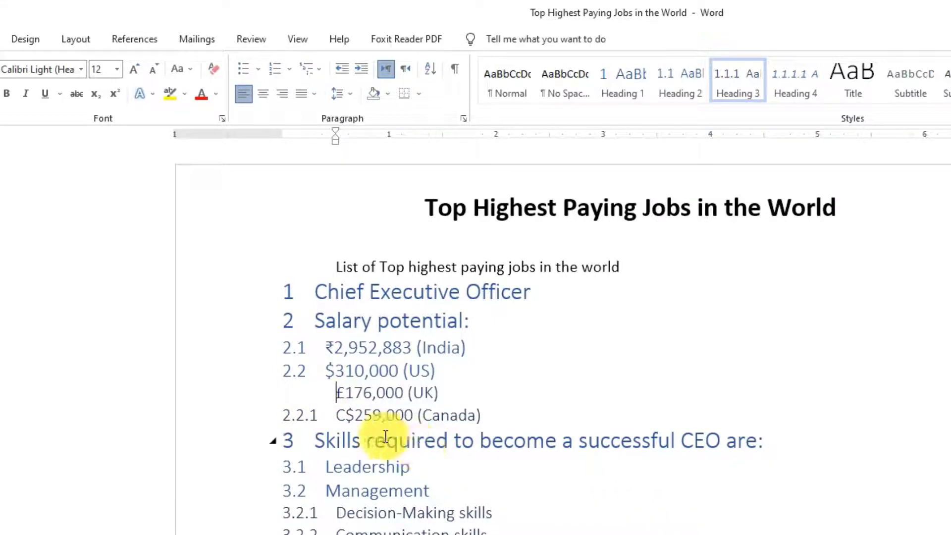
key(ctrl+z)
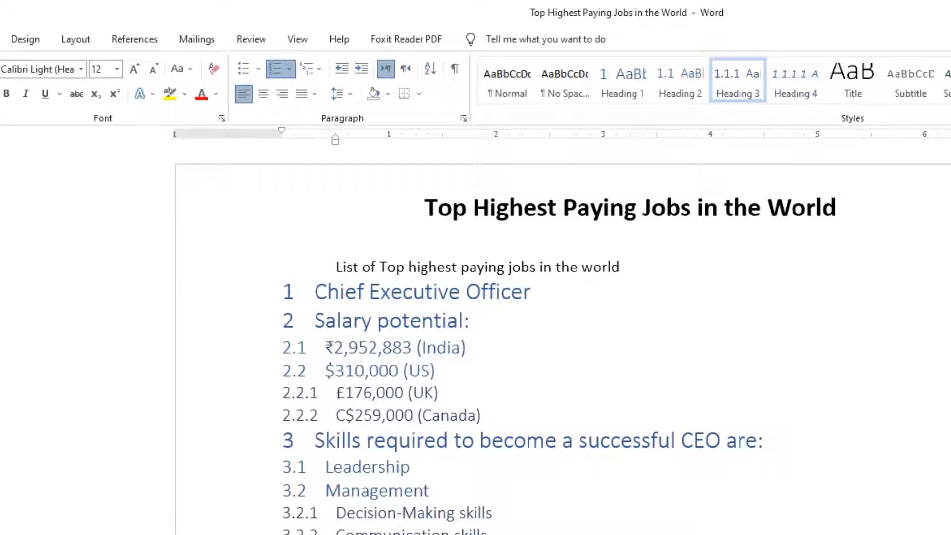
click(340, 70)
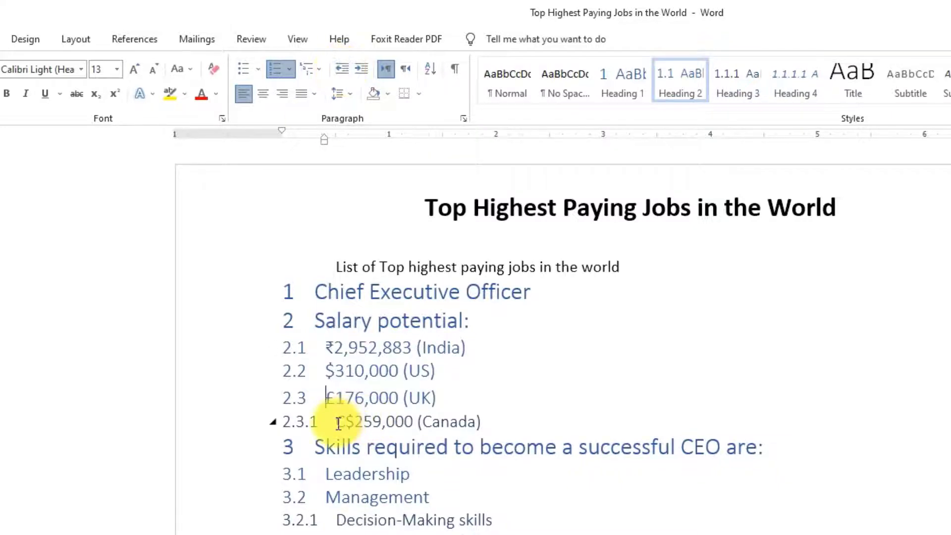
click(338, 422)
click(344, 66)
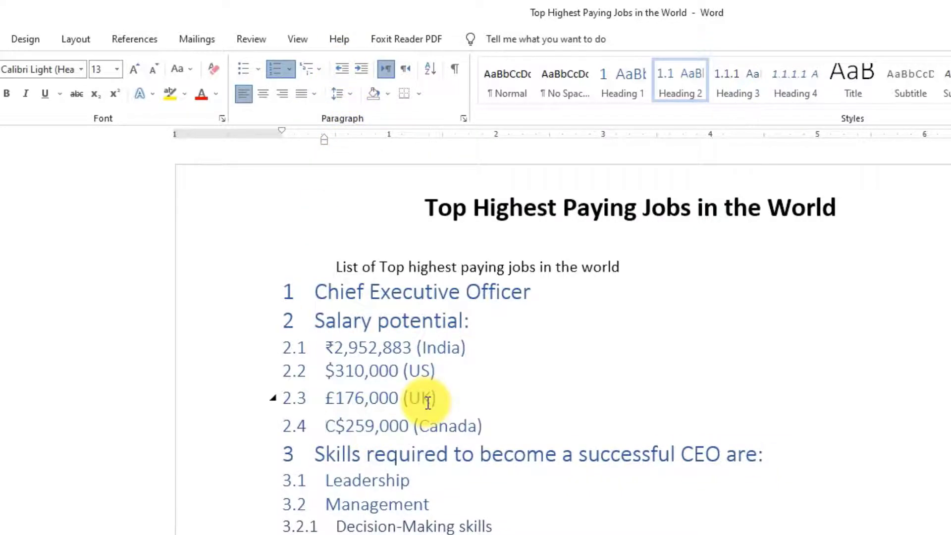
Promote Decision-Making skills, Communication skills, and Teamwork and organizational skills to the second list level.
scroll(428, 402, down, 2)
click(339, 423)
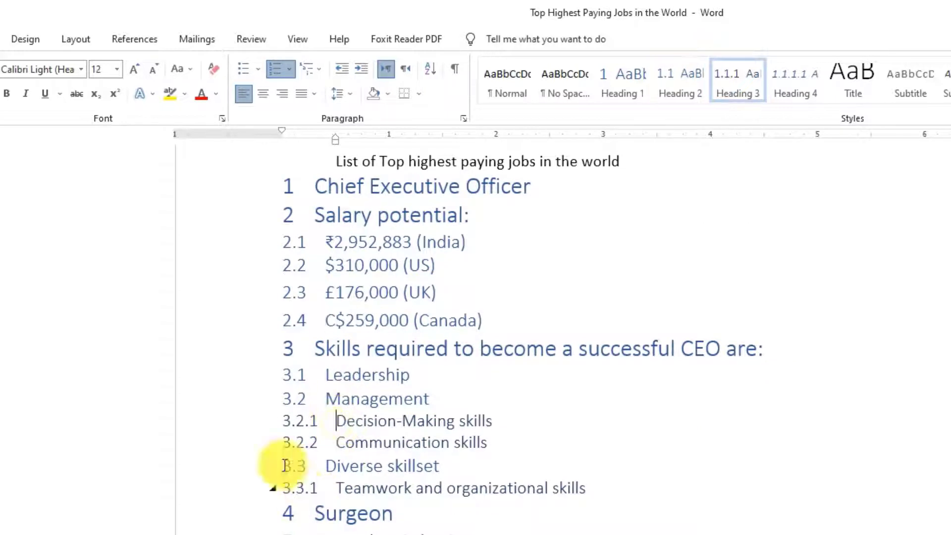
click(341, 69)
click(340, 452)
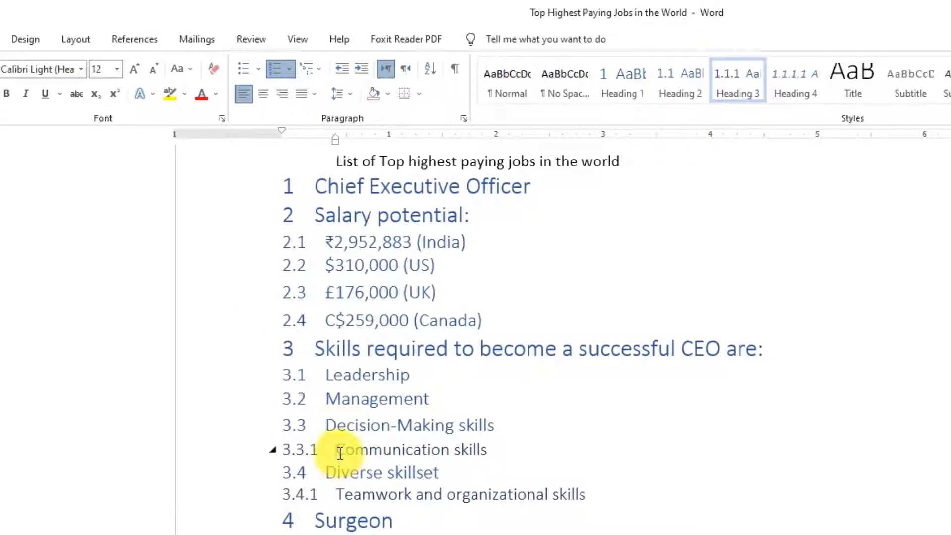
click(340, 71)
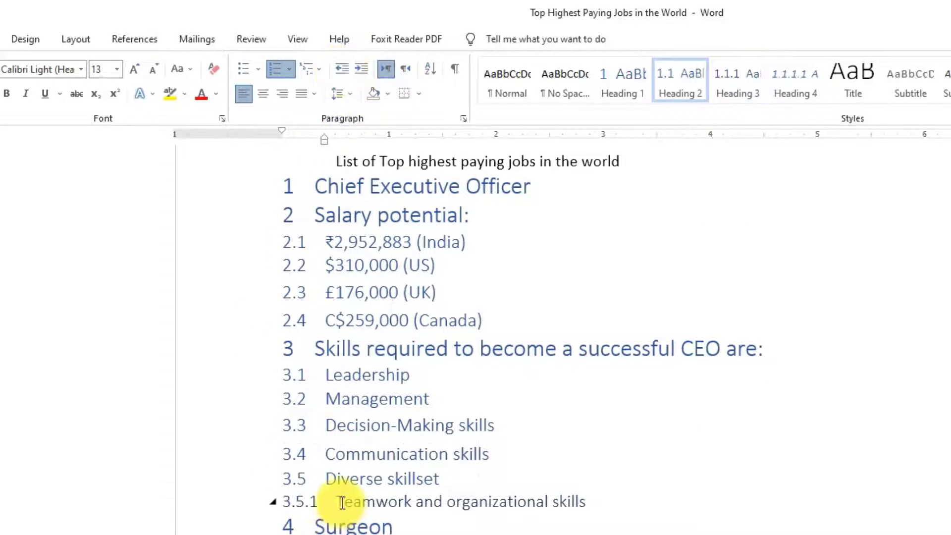
click(342, 502)
click(341, 70)
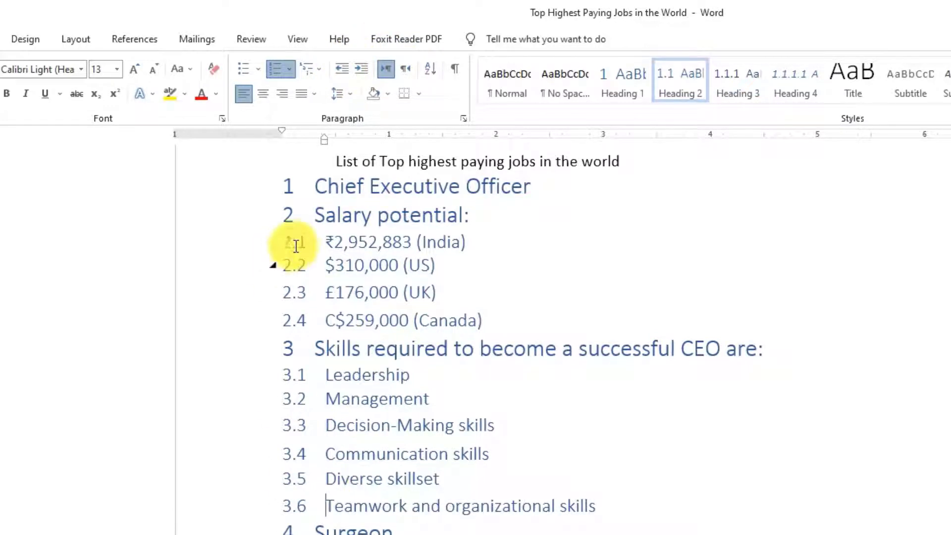
Demote the $310,000 (US), £176,000 (UK) and C$259,000 (Canada) salary items to the third list level.
click(324, 265)
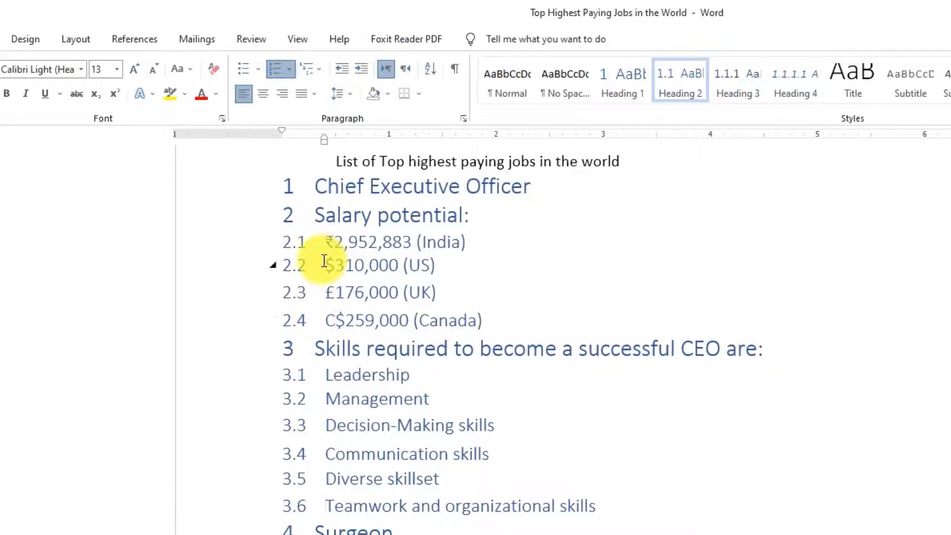
click(362, 68)
click(323, 294)
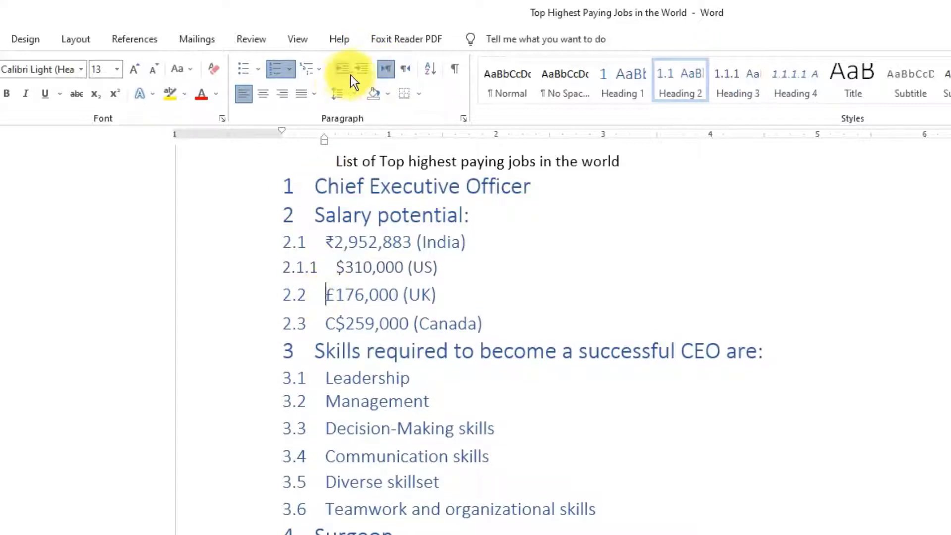
click(361, 68)
click(325, 321)
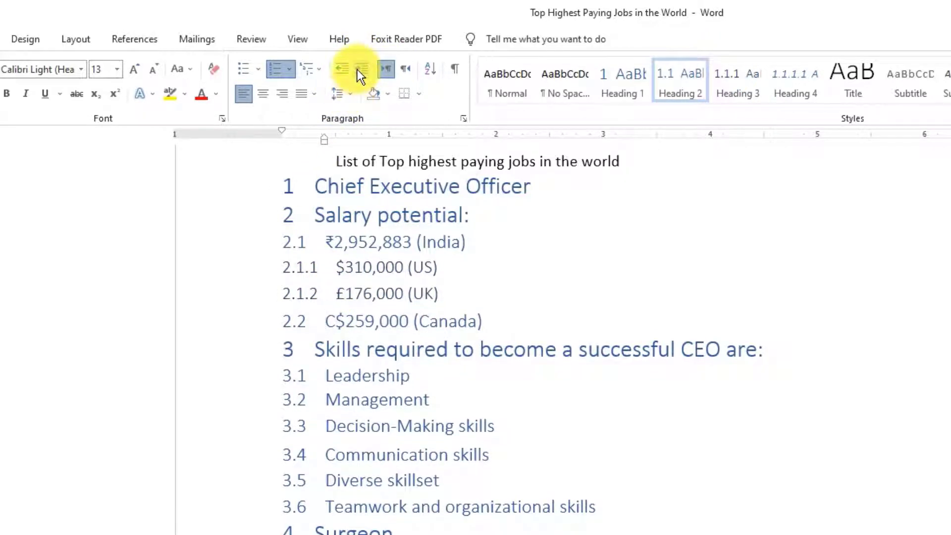
click(358, 69)
Demote Communication skills, Diverse skillset, and Teamwork and organizational skills to the third level under Decision-Making skills.
click(325, 453)
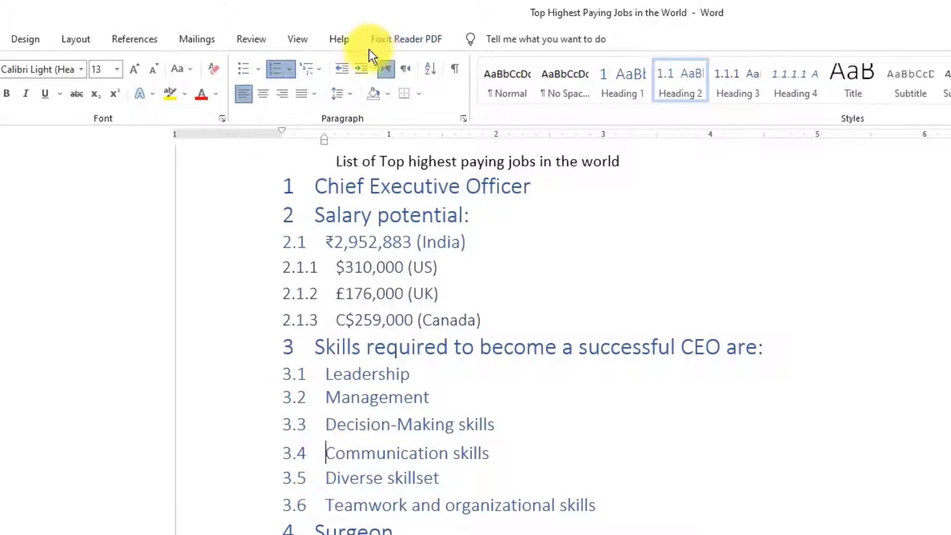
click(360, 68)
click(325, 476)
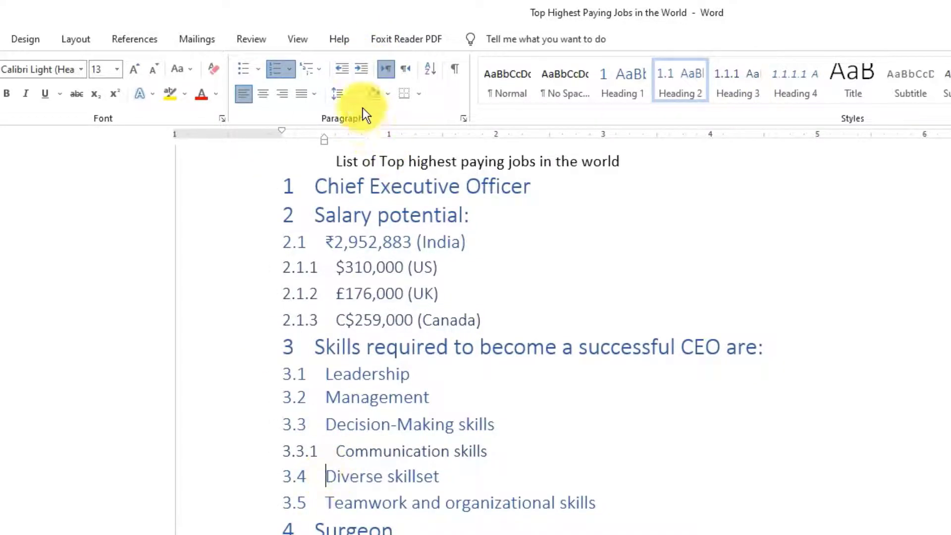
click(362, 68)
click(326, 505)
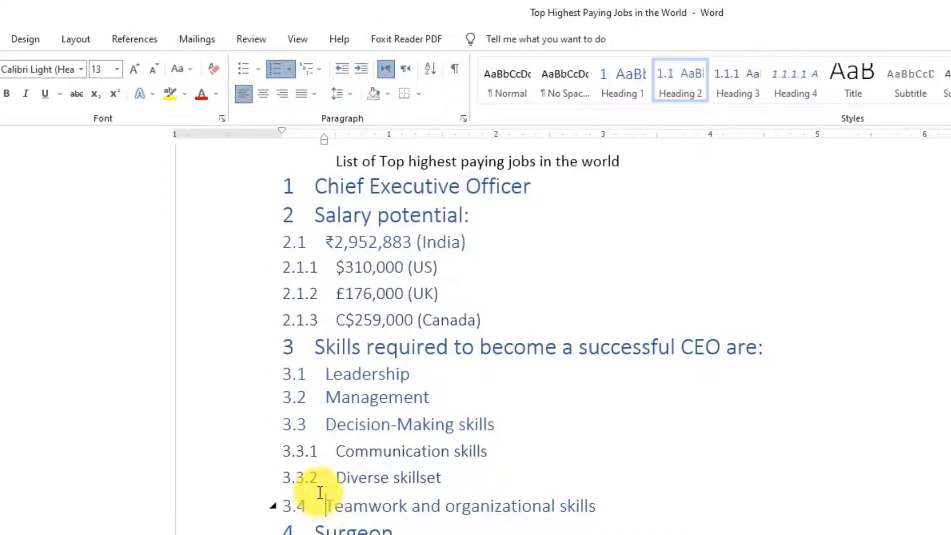
click(359, 70)
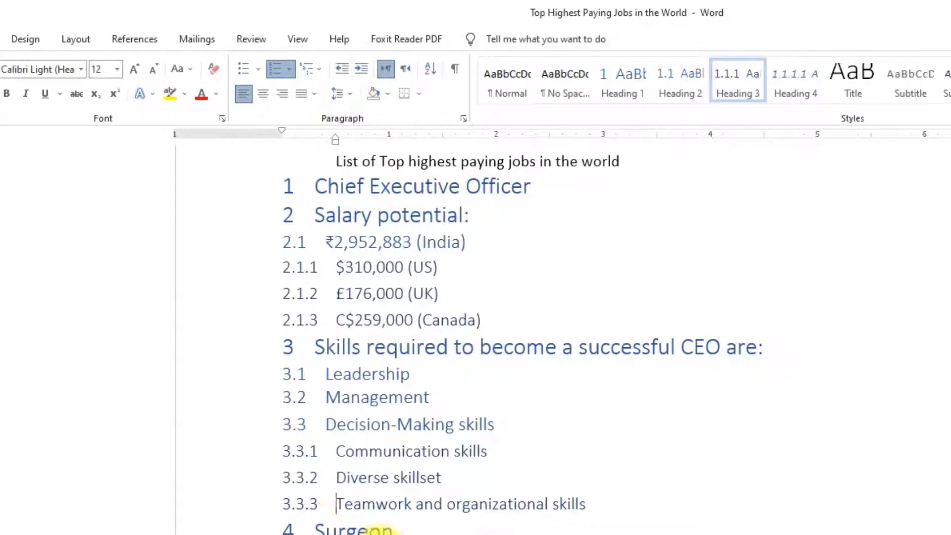
Demote the Surgeon and Anesthesiologist headings by two levels each, to the third list level.
click(316, 527)
click(362, 70)
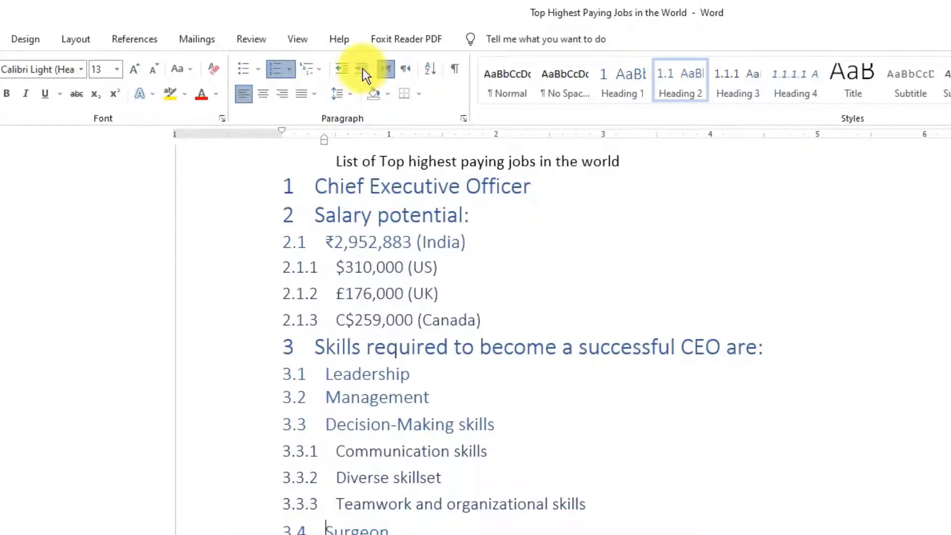
click(363, 69)
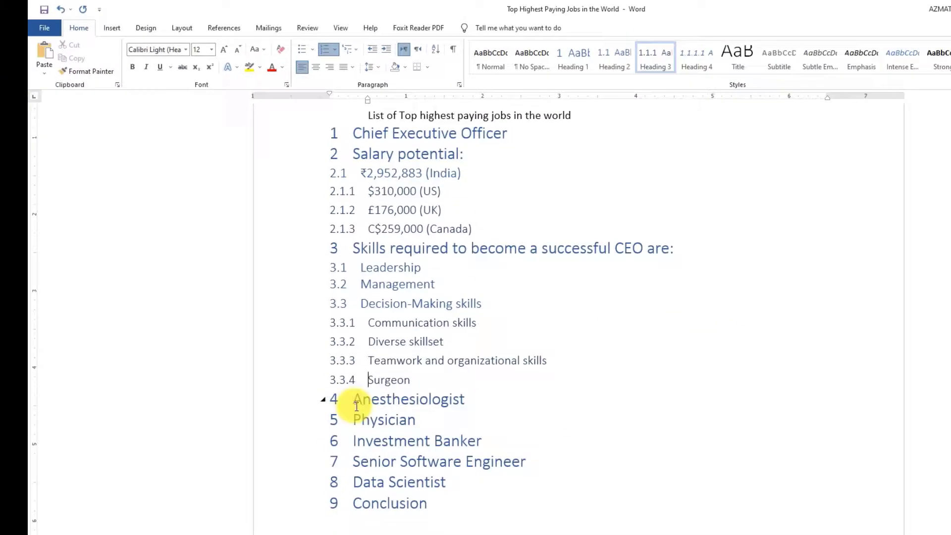
click(356, 406)
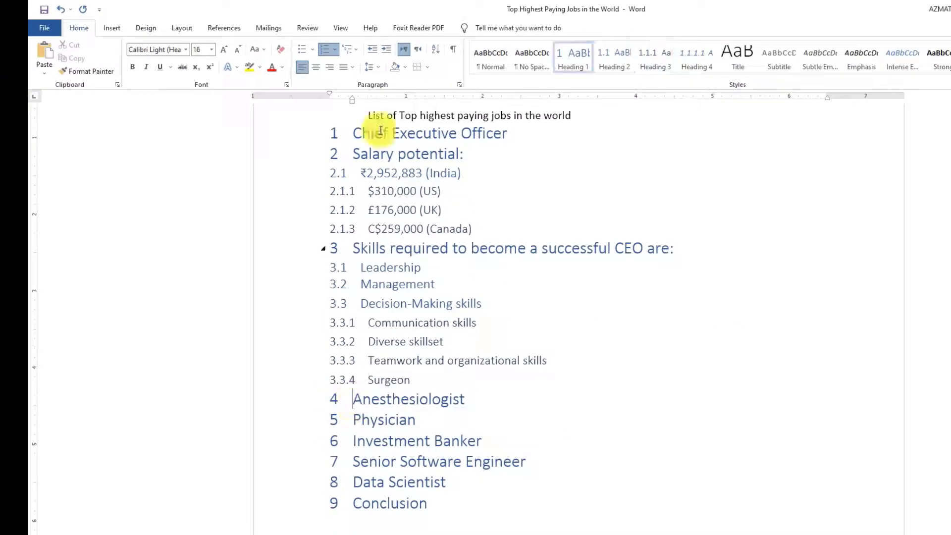
click(386, 49)
click(386, 49)
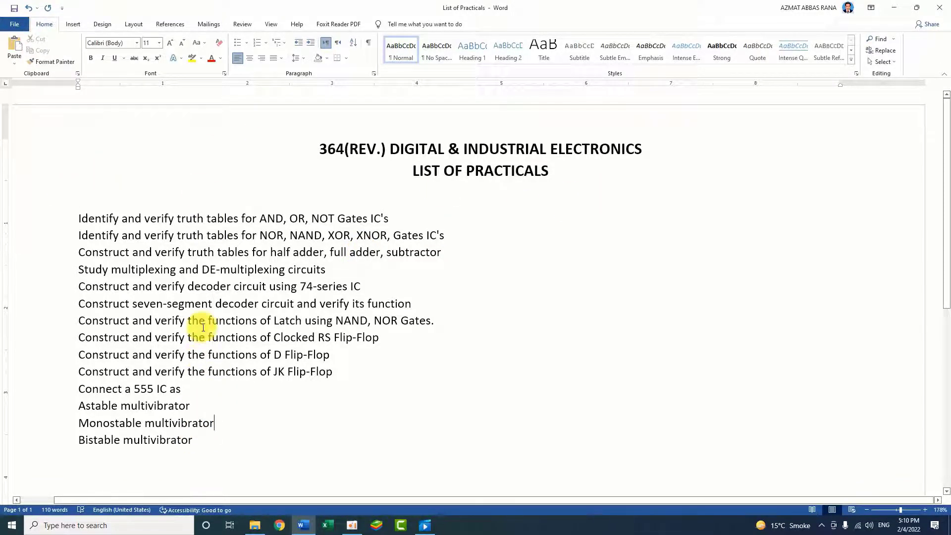
drag(563, 170, 317, 148)
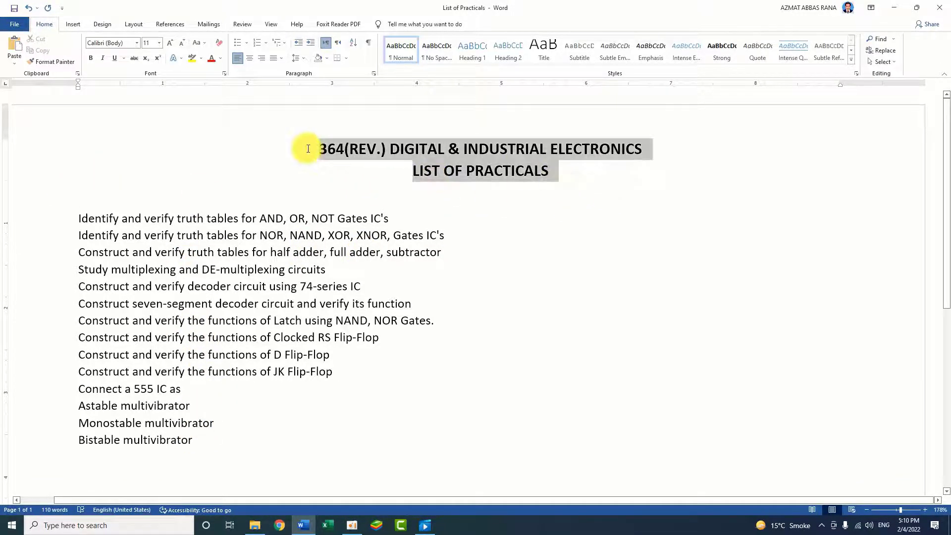
click(322, 171)
drag(579, 175, 329, 155)
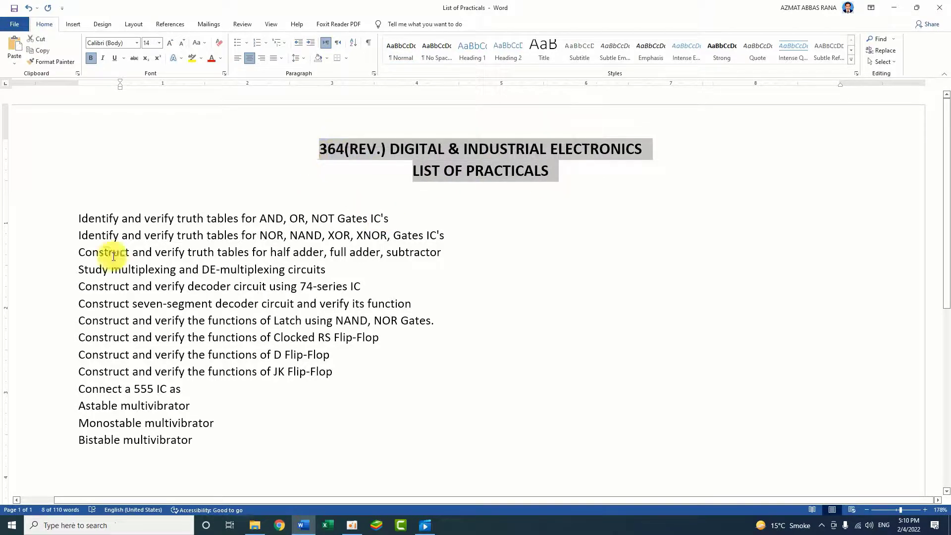
click(248, 42)
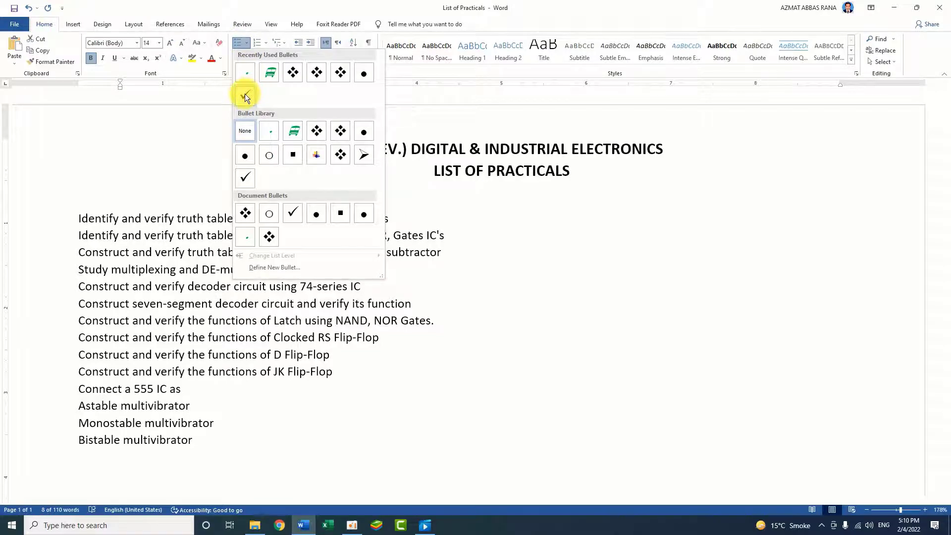
click(488, 276)
click(336, 286)
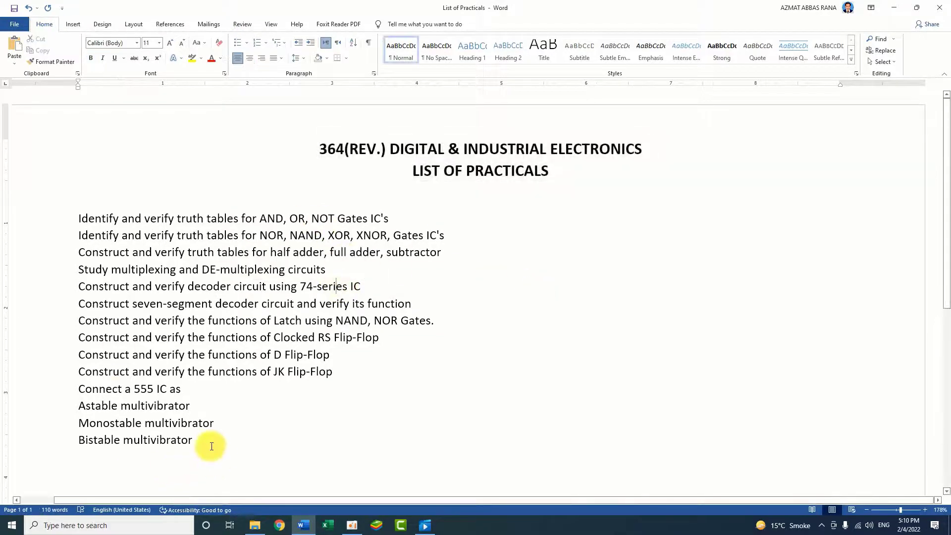
Apply the four-diamond bullet to the whole list of practicals, from the first truth-table item through Bistable multivibrator.
drag(211, 446, 61, 218)
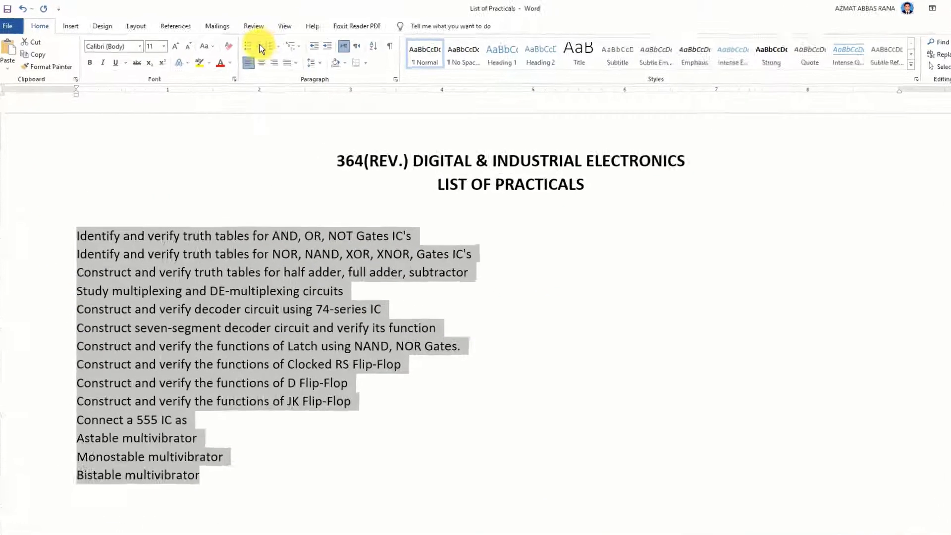
click(258, 45)
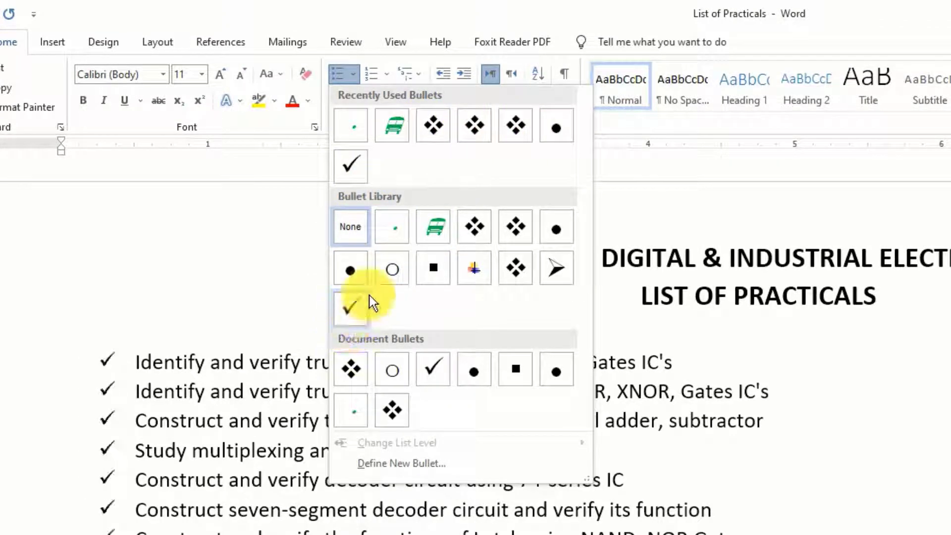
click(512, 268)
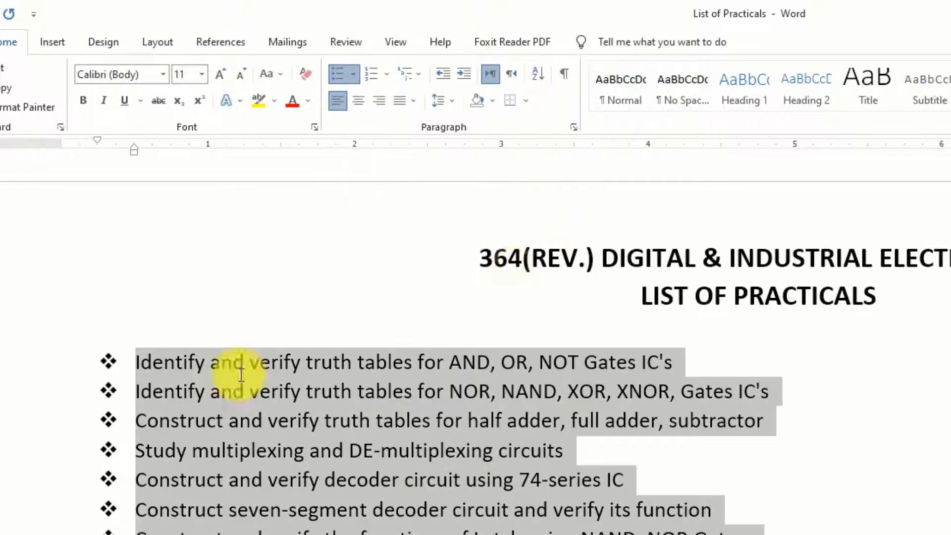
Try changing one bulleted practical to the third list level, and undo the change.
click(322, 242)
click(353, 74)
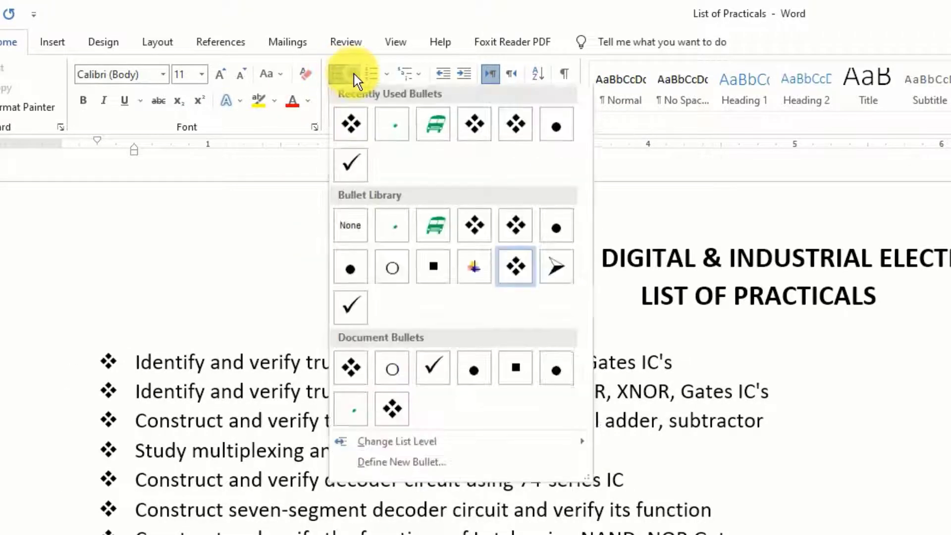
mouse_move(401, 445)
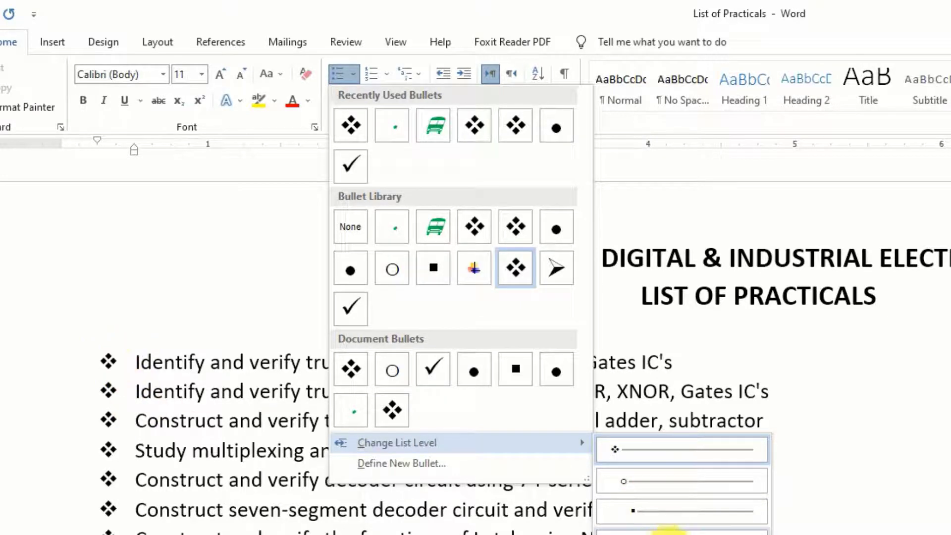
click(652, 513)
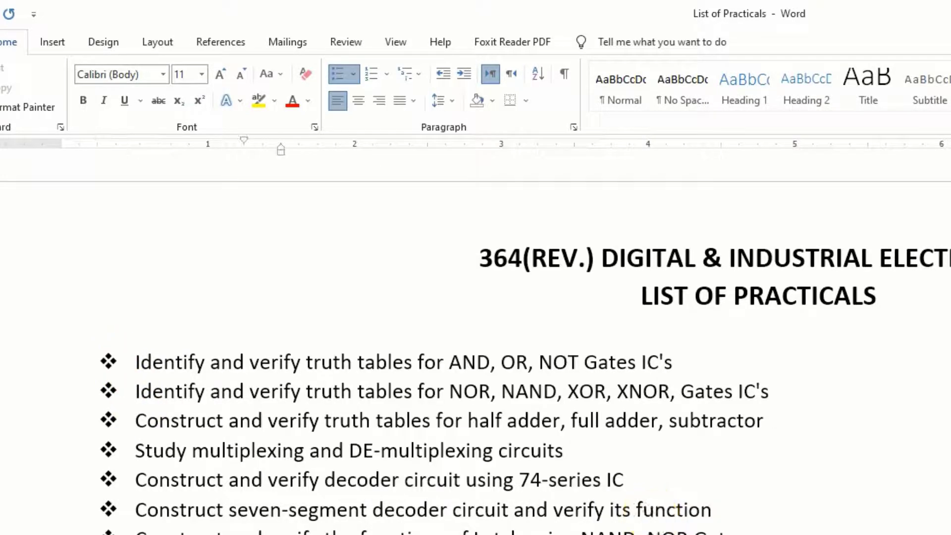
key(ctrl+z)
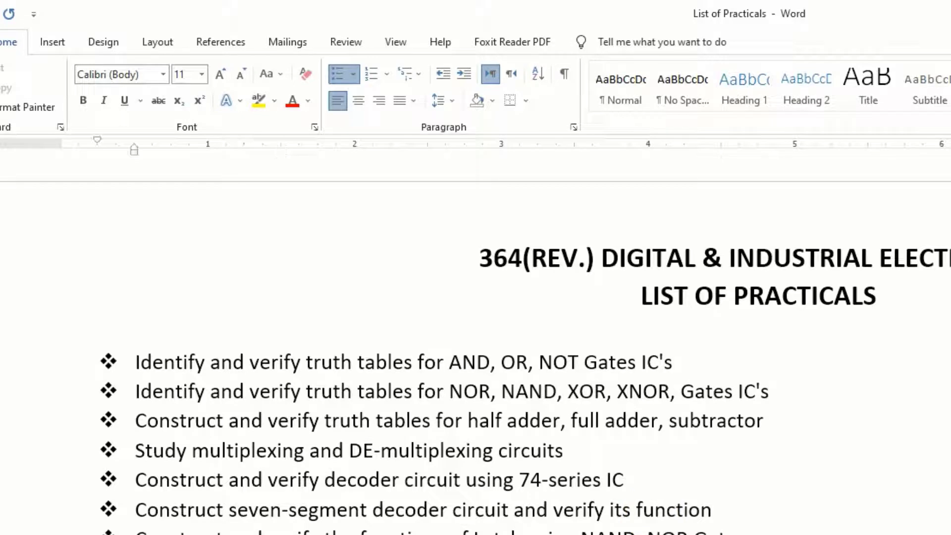
Try changing the same bulleted practical to the fifth list level, and undo the change.
click(358, 78)
mouse_move(442, 444)
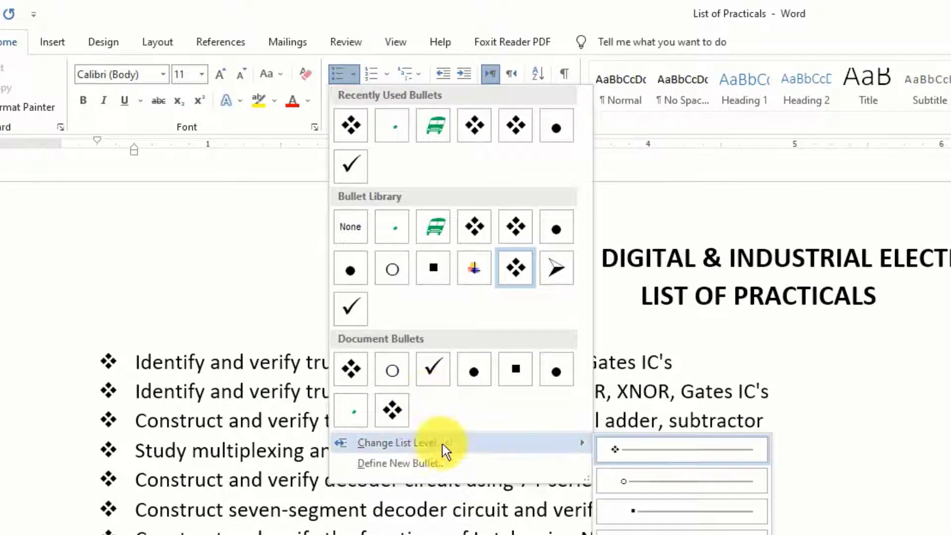
click(682, 534)
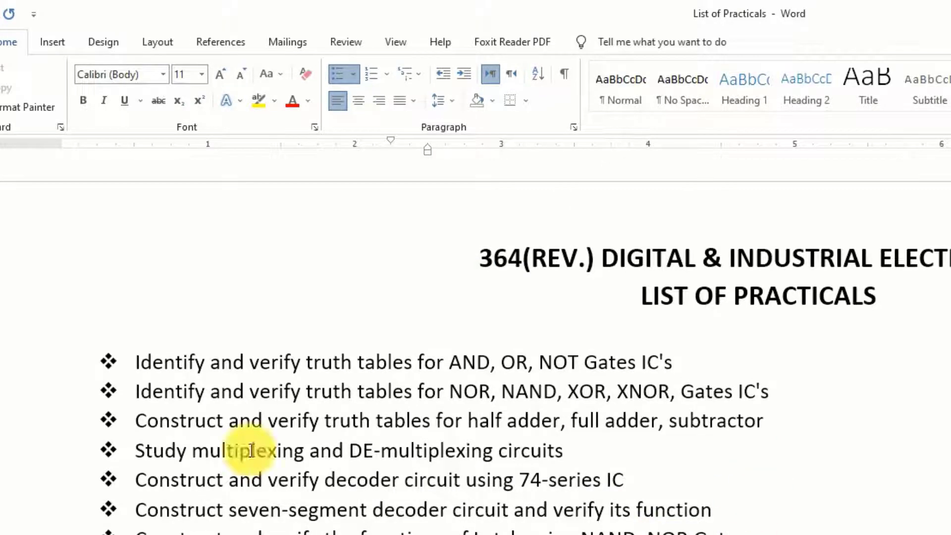
key(ctrl+z)
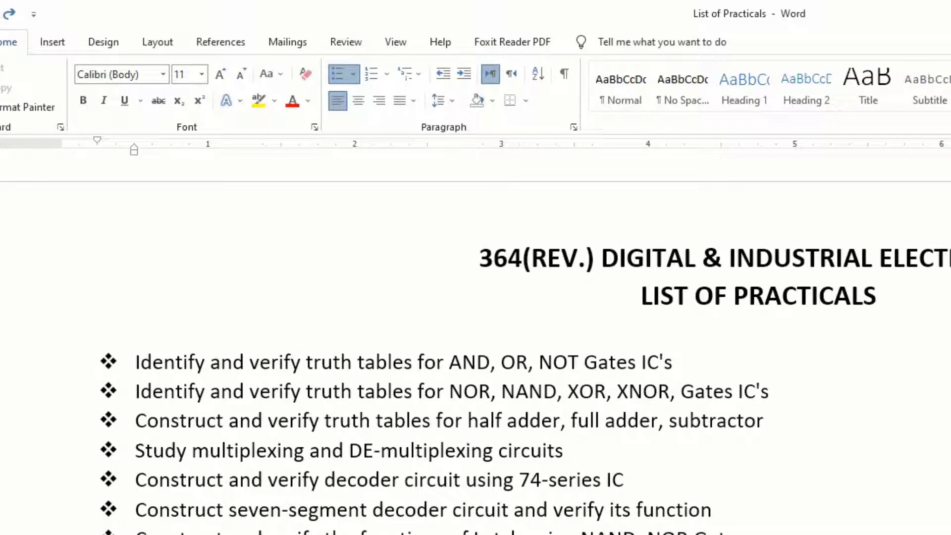
Demote the Astable, Monostable and Bistable multivibrator items by three levels, to the fourth list level.
scroll(475, 356, down, 3)
click(342, 533)
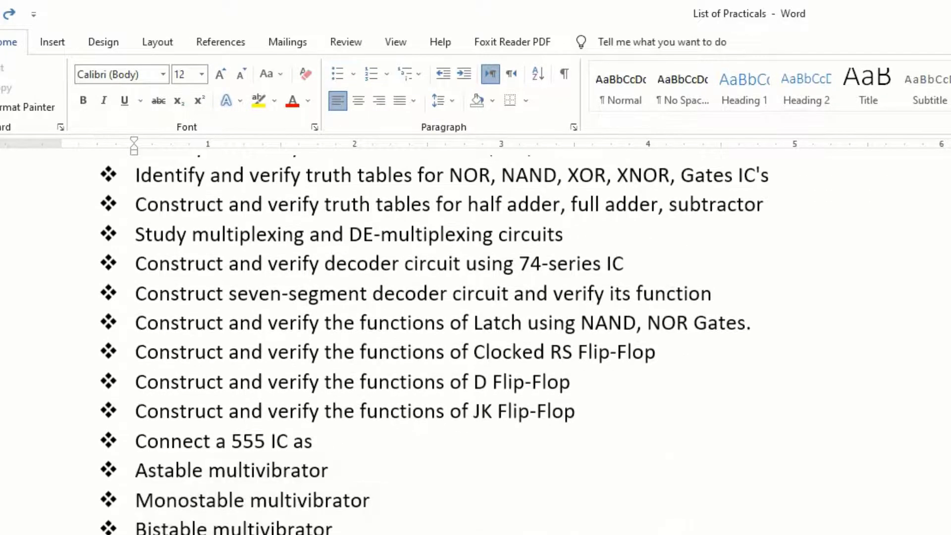
drag(341, 526, 131, 497)
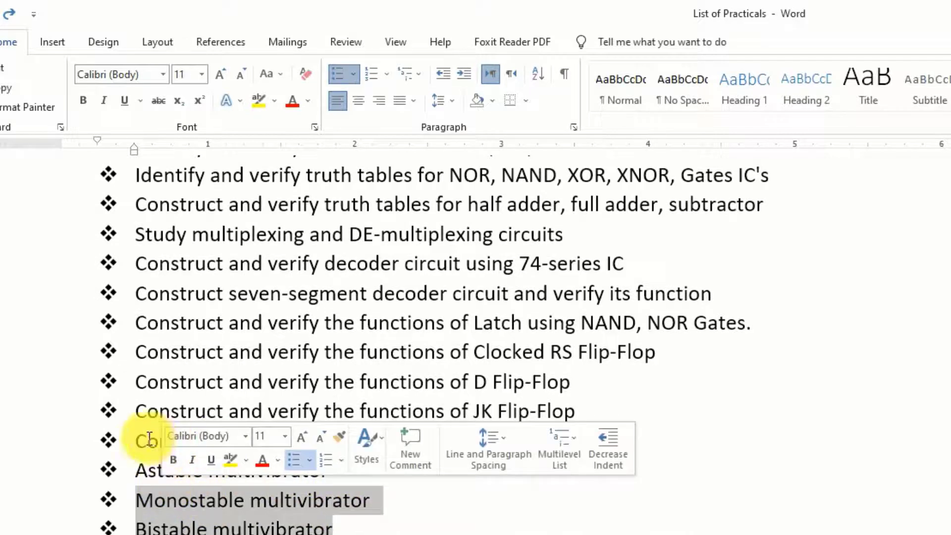
click(136, 440)
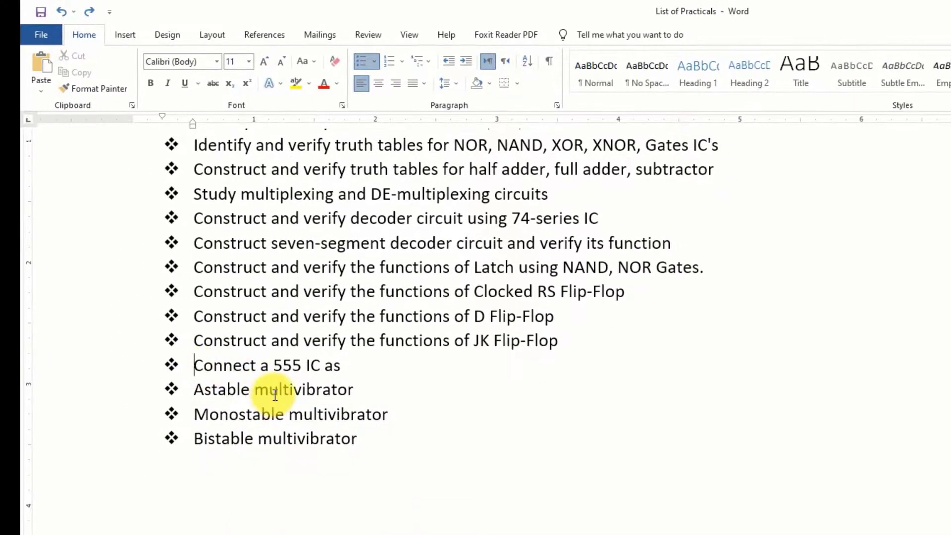
scroll(272, 392, up, 1)
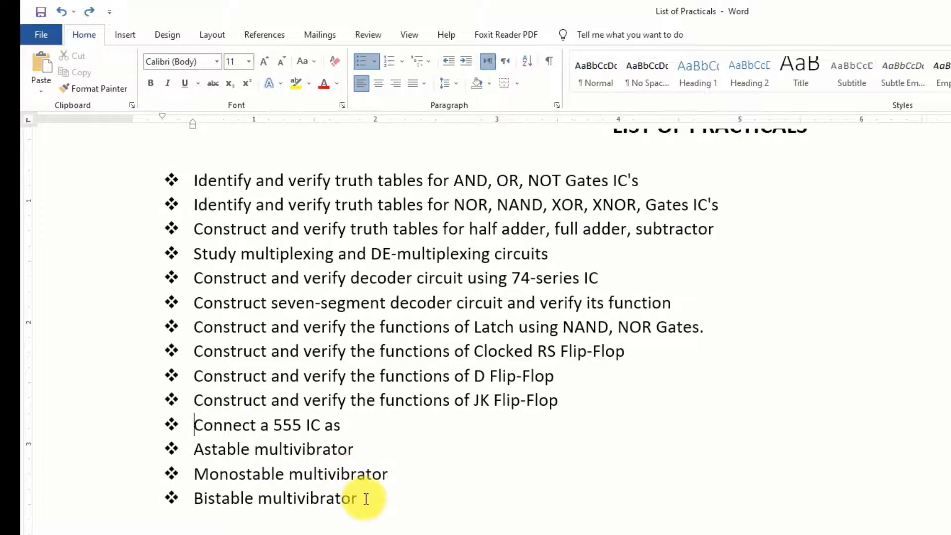
drag(365, 497, 191, 446)
scroll(310, 487, up, 2)
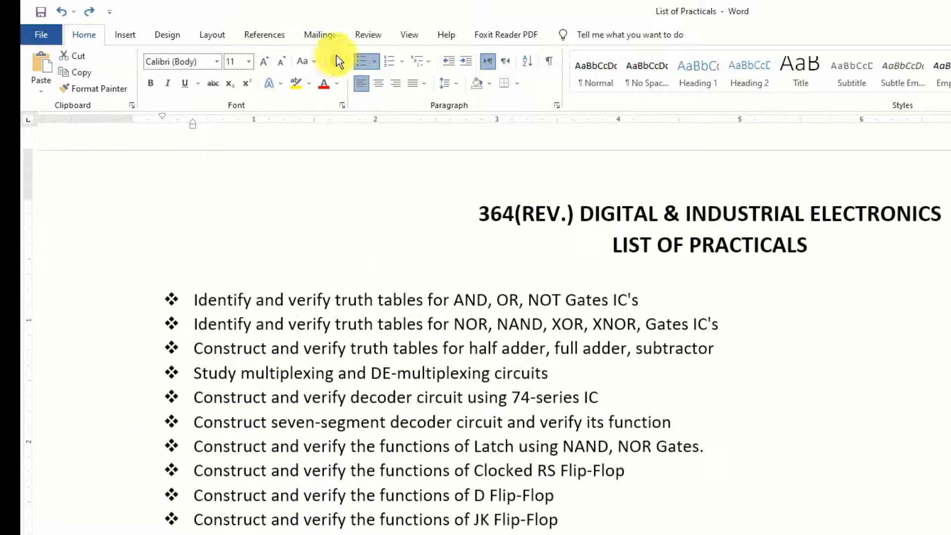
click(465, 62)
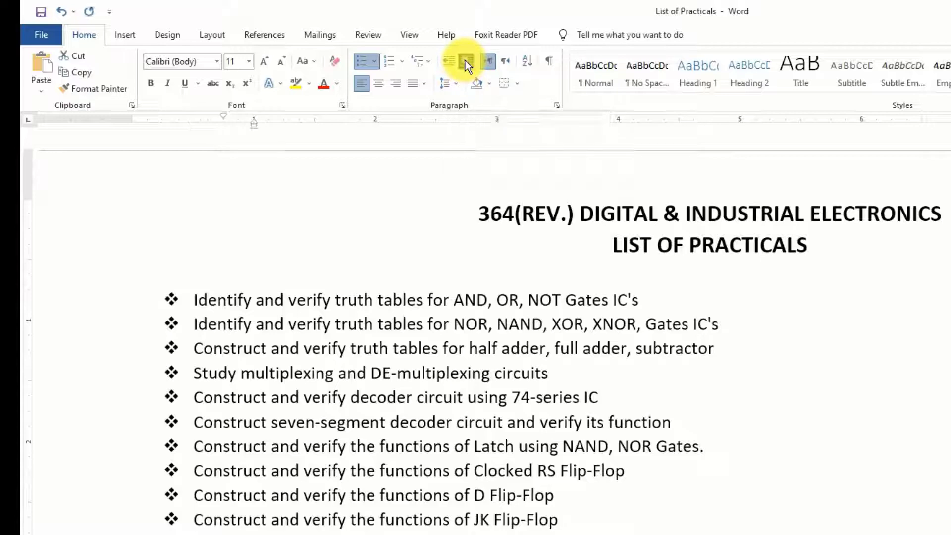
click(465, 60)
click(464, 61)
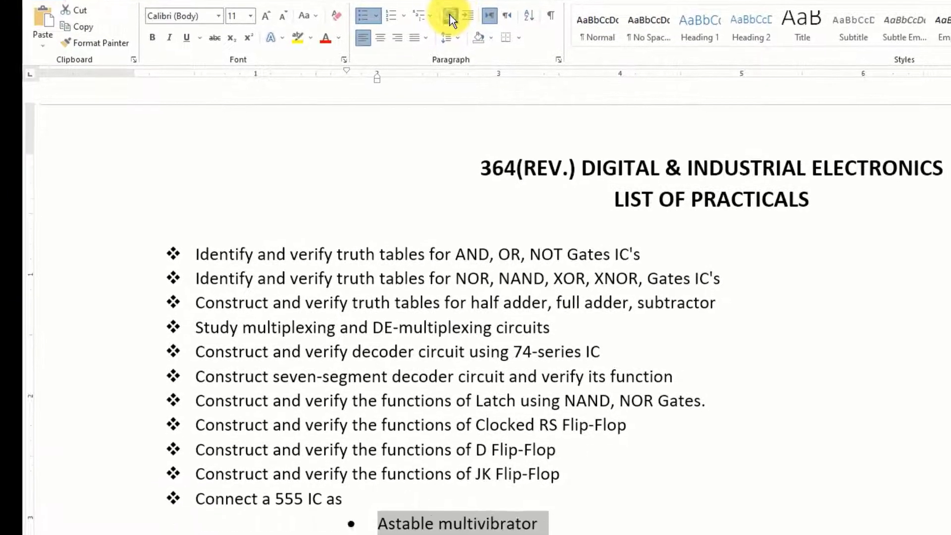
Return the three multivibrator items to the first level, and demote them one level under "Connect a 555 IC as".
click(449, 16)
click(450, 16)
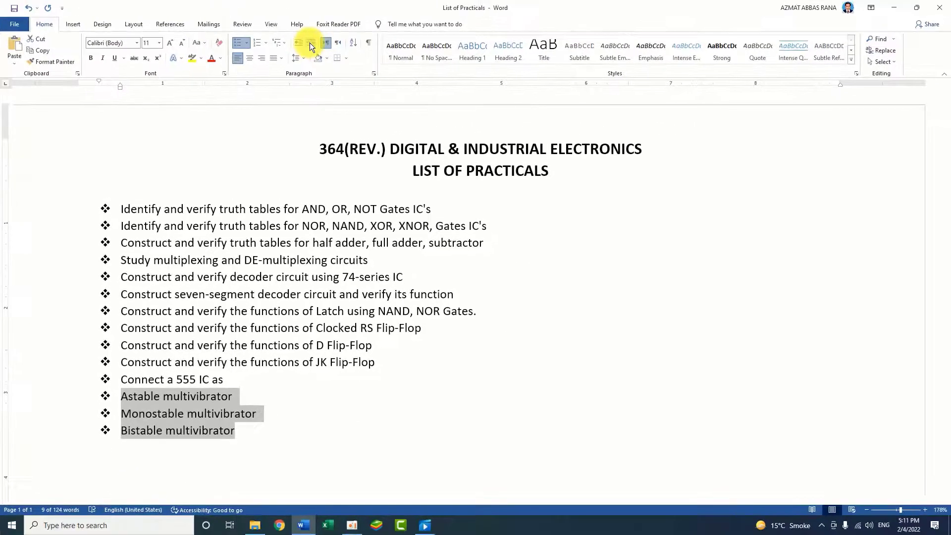
click(310, 42)
click(146, 399)
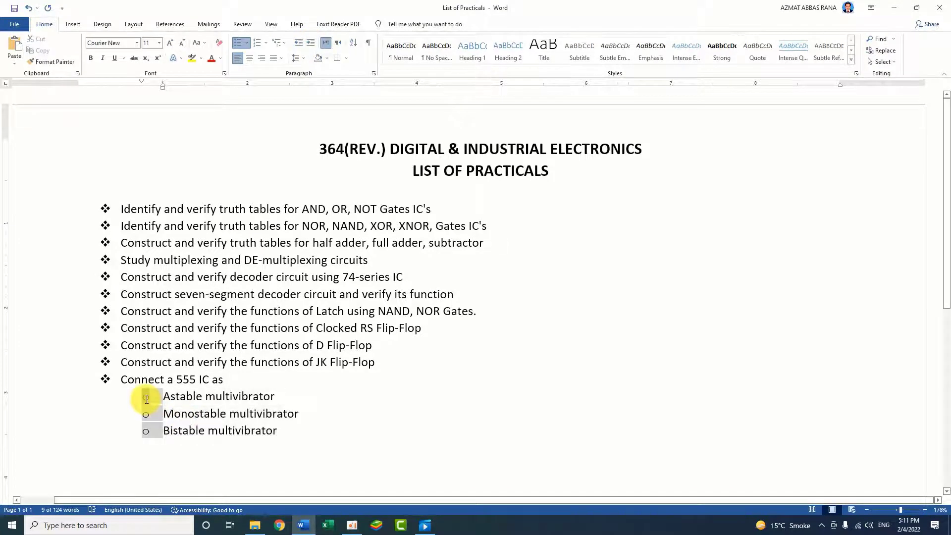
click(325, 407)
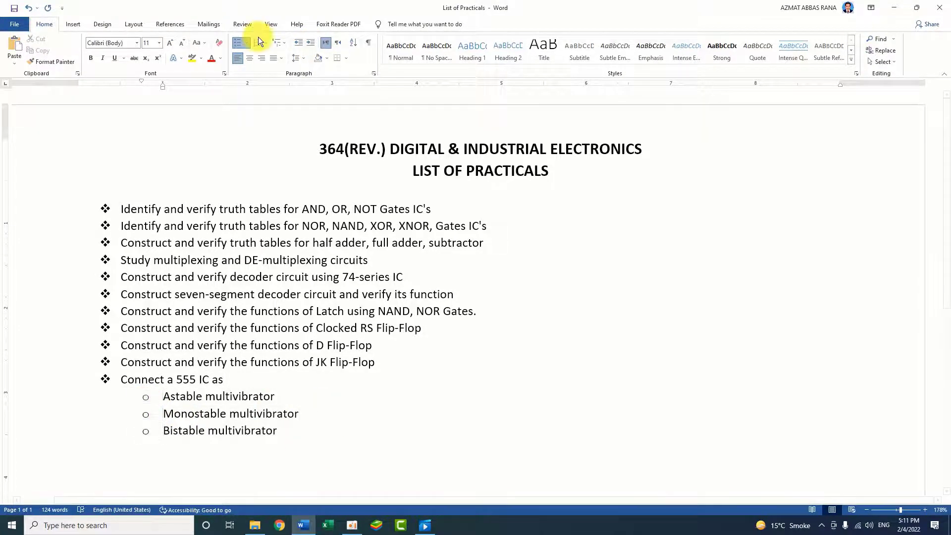
Start defining a new symbol bullet for the multivibrator sub-items, with the symbol font set to (Complex script text).
click(248, 43)
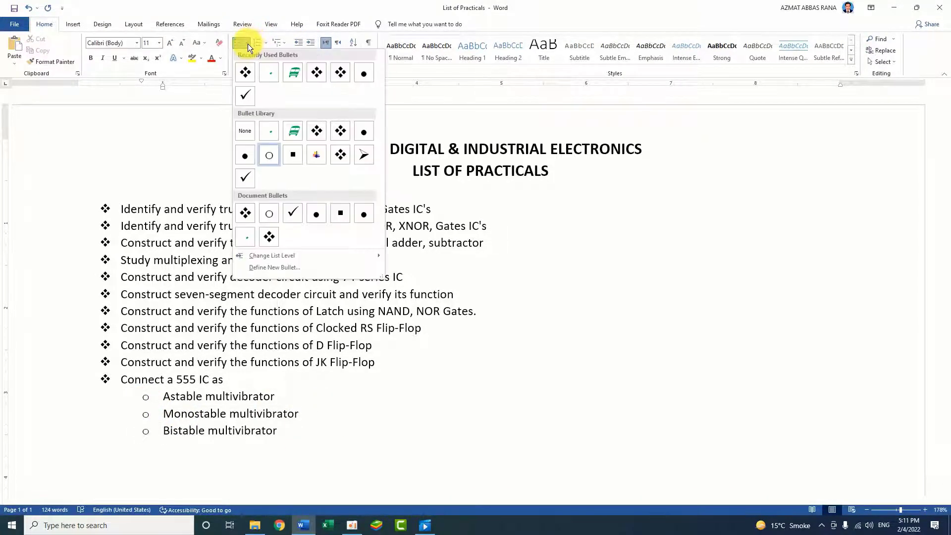
click(265, 267)
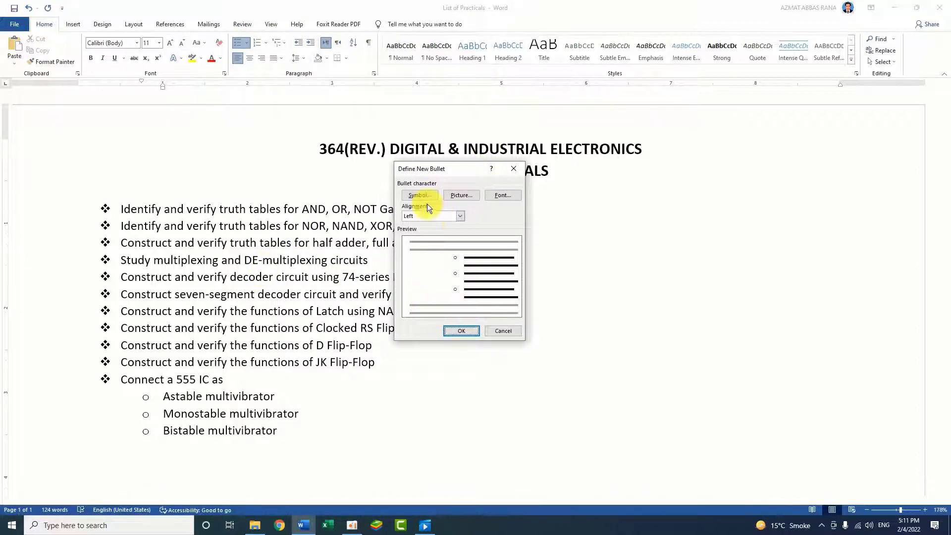
click(412, 195)
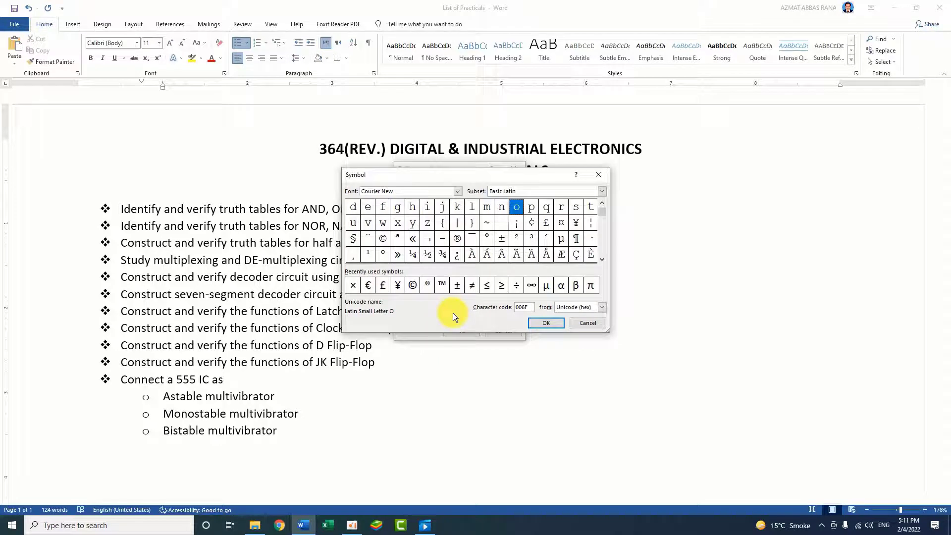
click(458, 191)
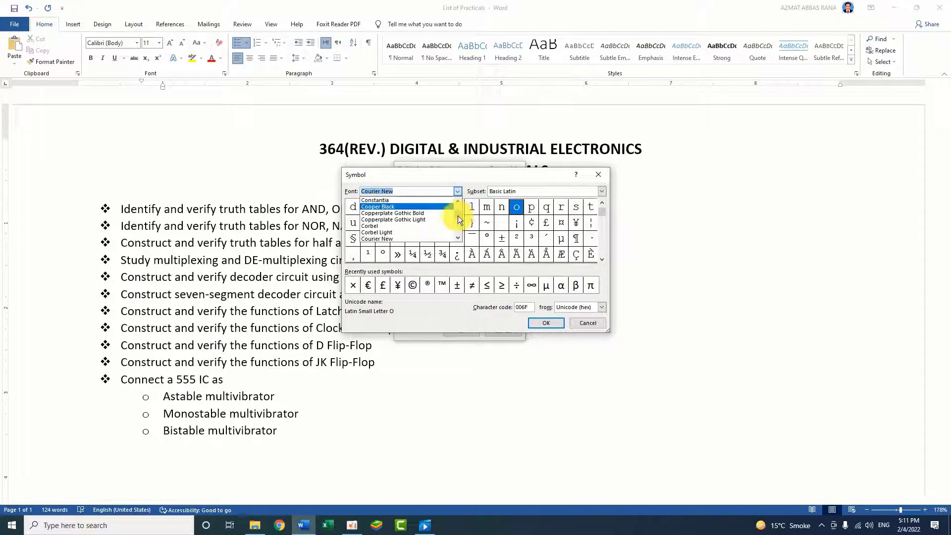
drag(457, 216, 456, 187)
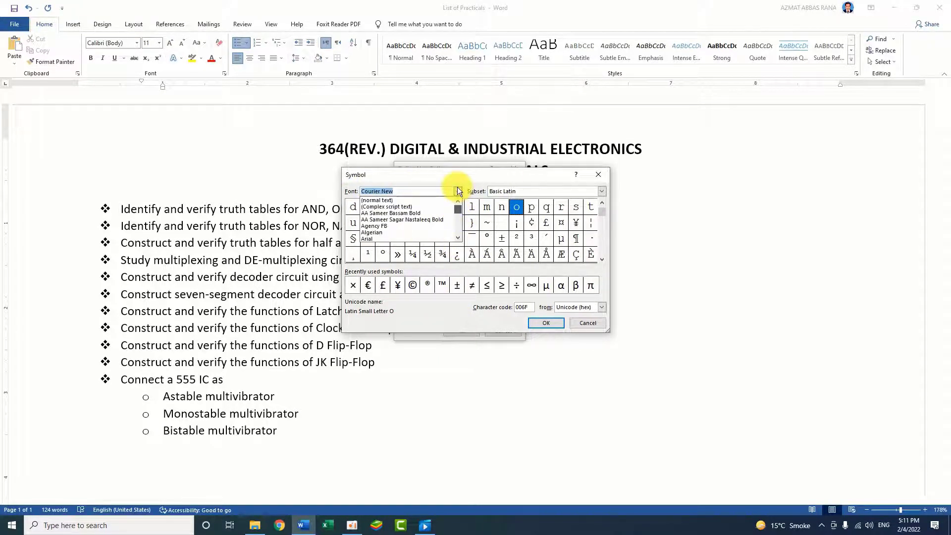
click(386, 207)
Choose the Black Heart Suit symbol (character code 2665) as the new bullet and apply it to the multivibrator sub-items.
click(601, 191)
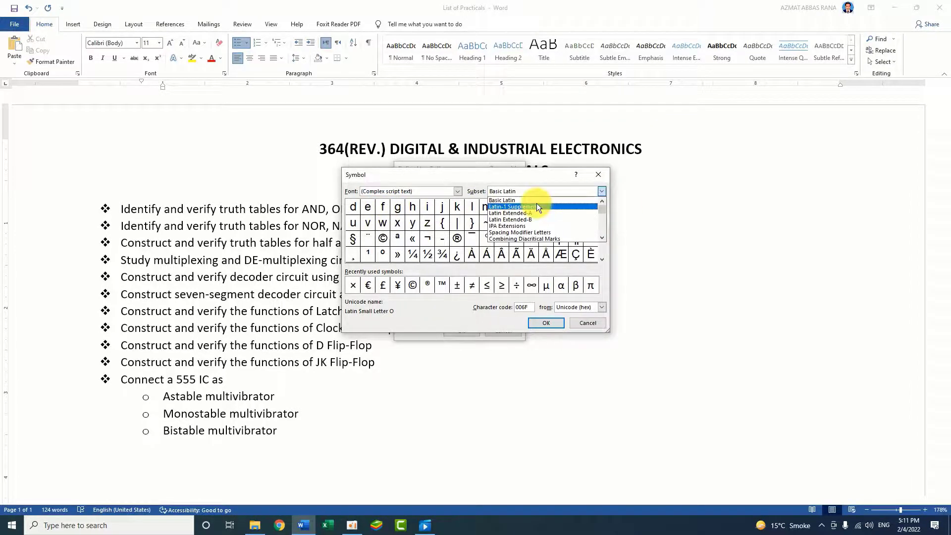
click(524, 225)
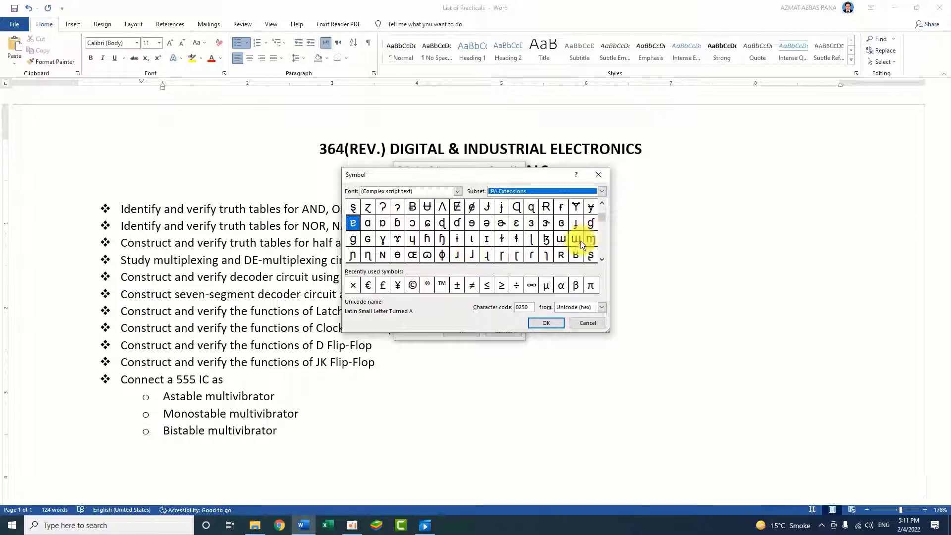
drag(601, 235, 602, 243)
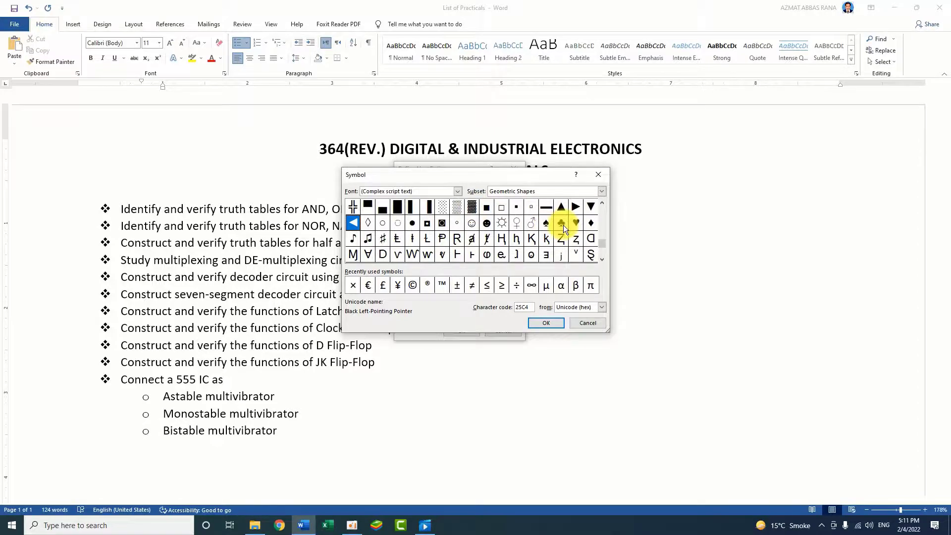
click(575, 223)
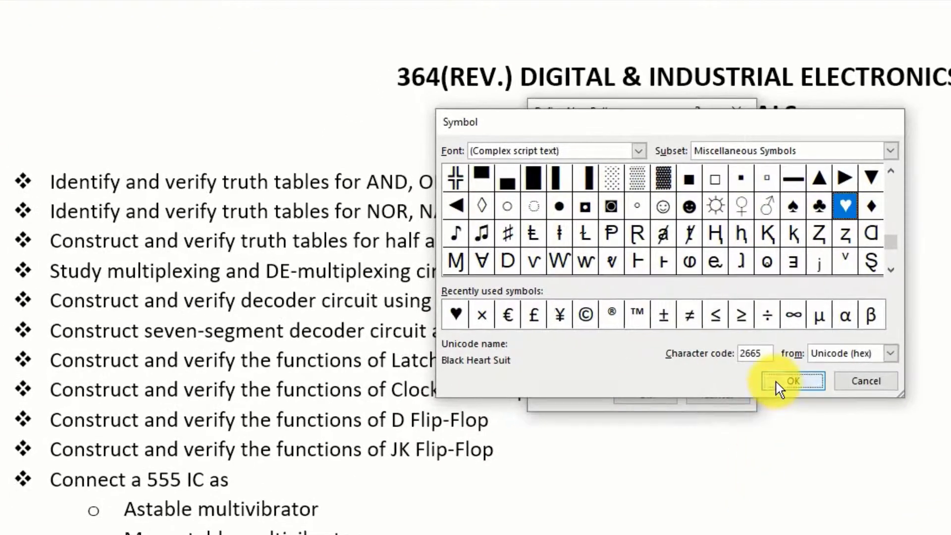
click(777, 388)
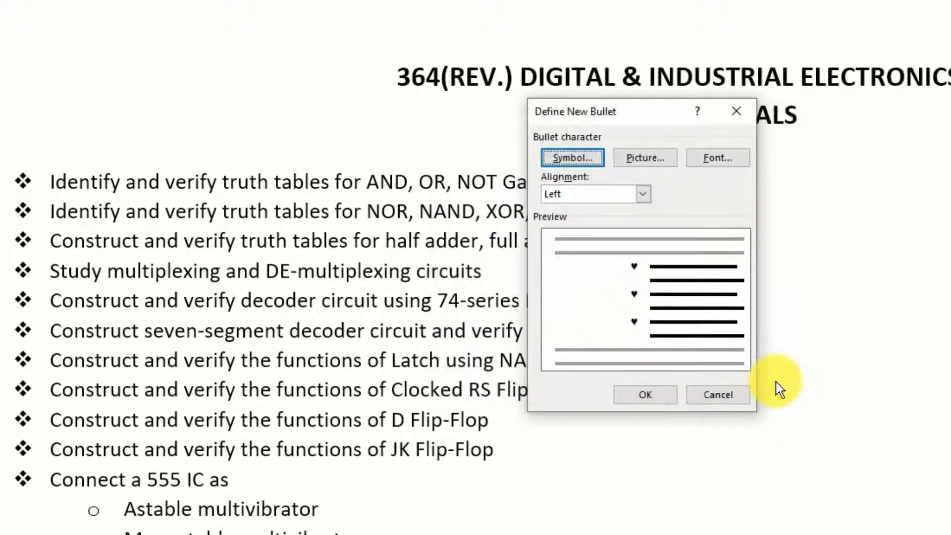
click(665, 364)
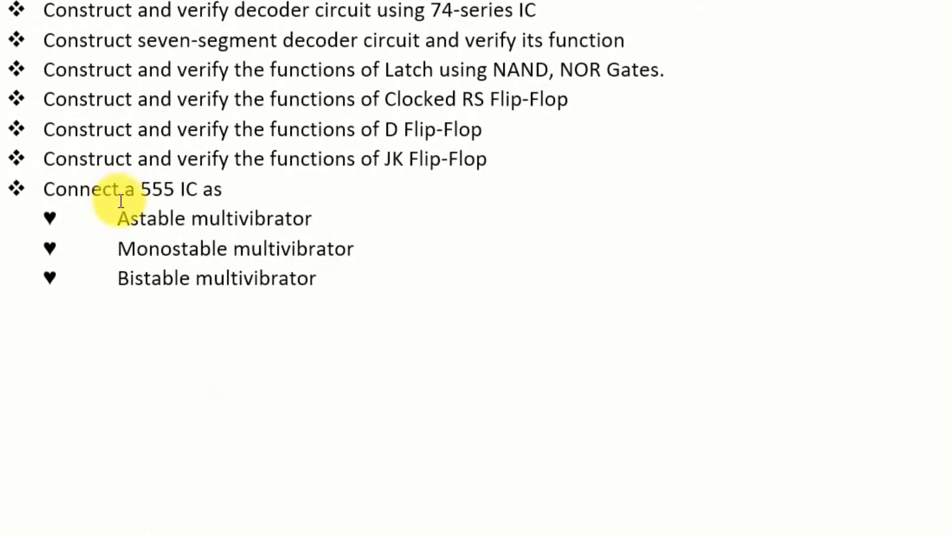
drag(236, 406, 6, 79)
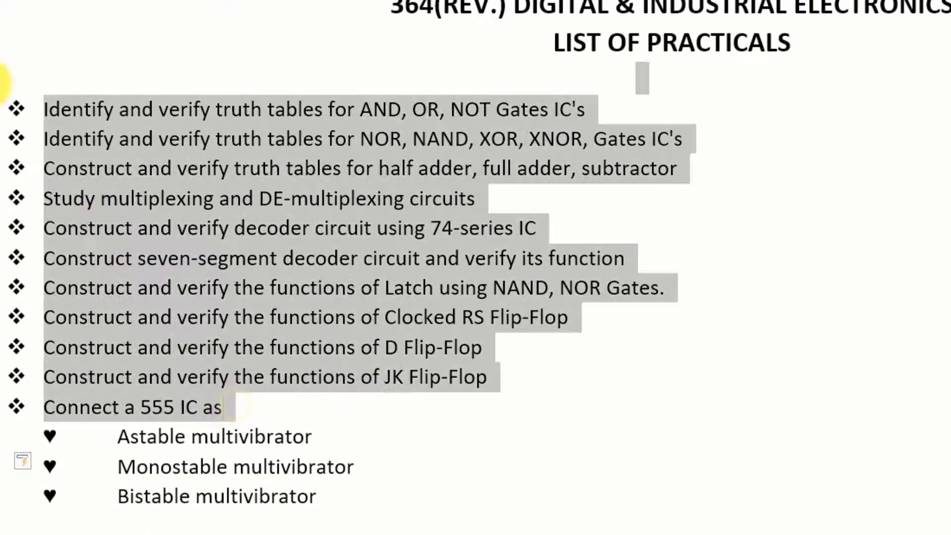
click(290, 198)
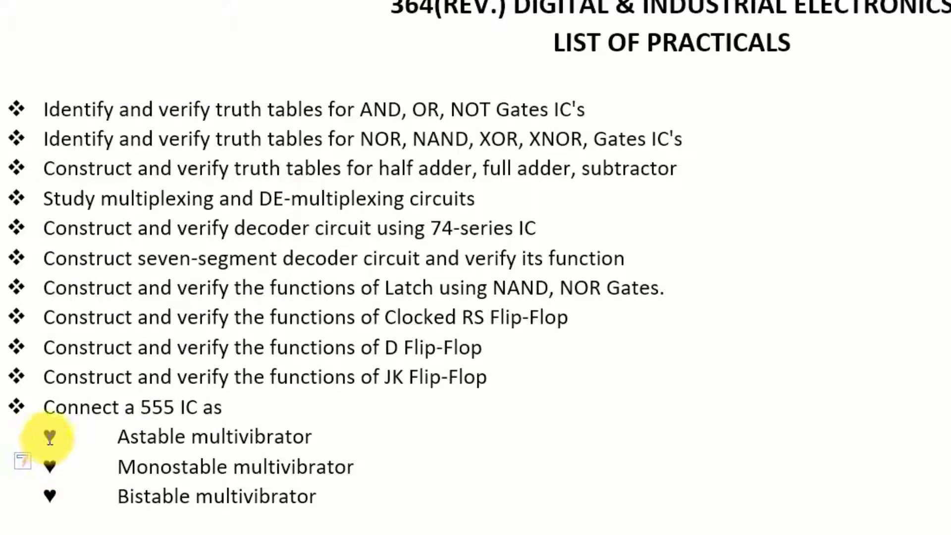
click(49, 435)
click(538, 431)
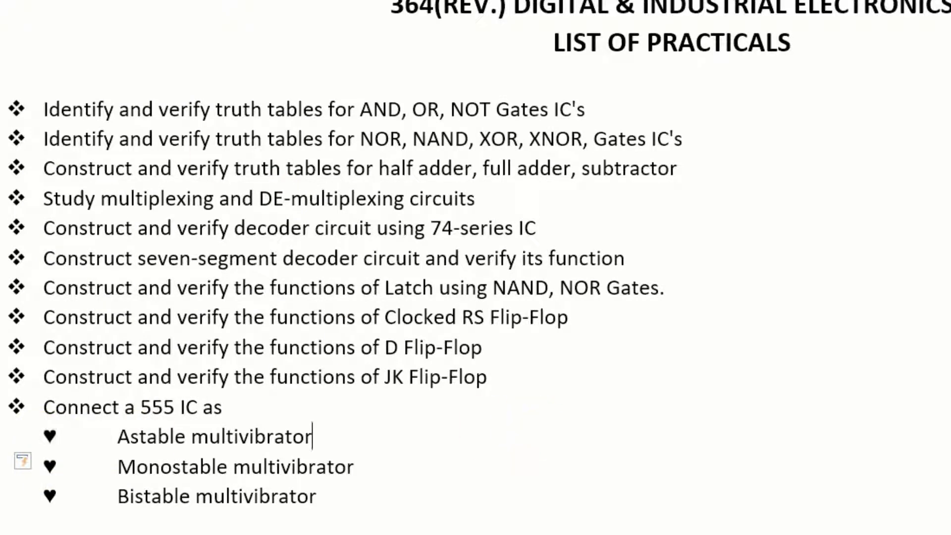
click(267, 0)
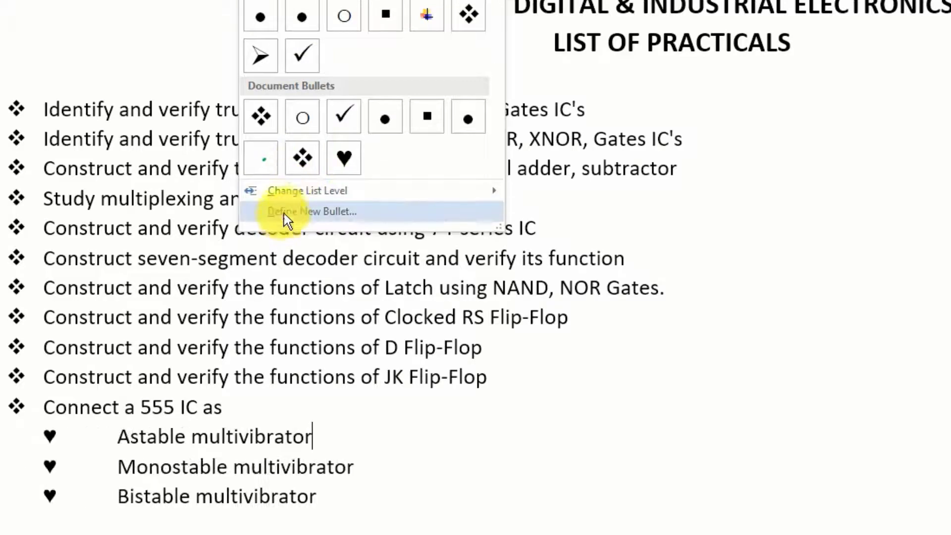
click(644, 488)
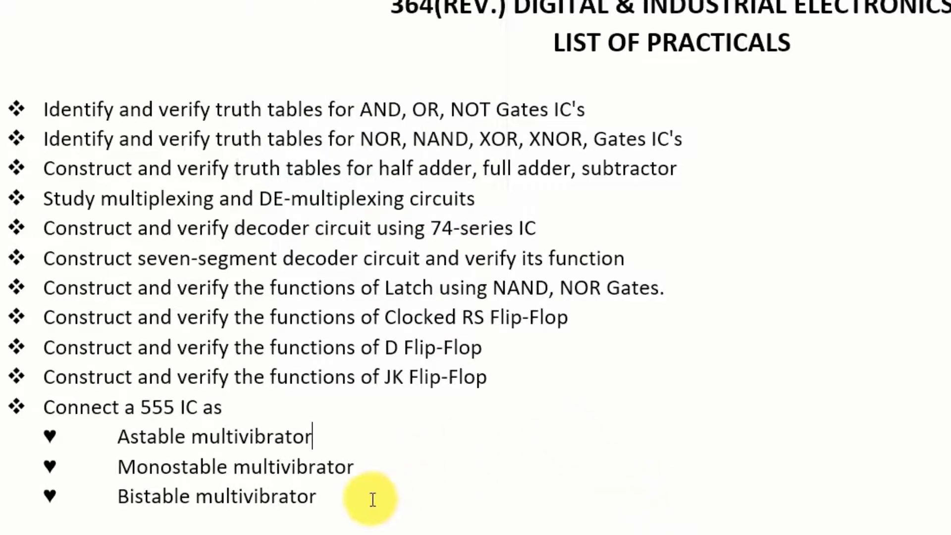
drag(372, 499, 28, 121)
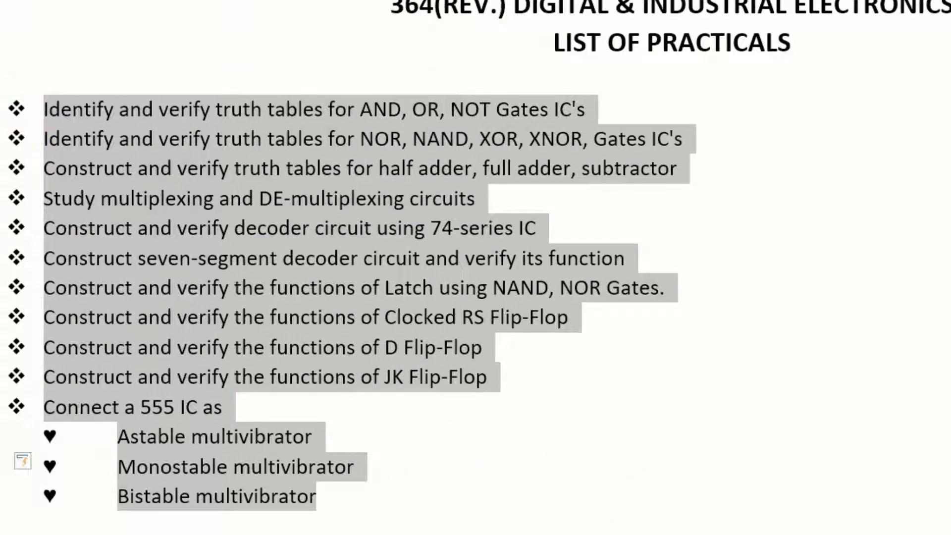
click(271, 1)
click(305, 214)
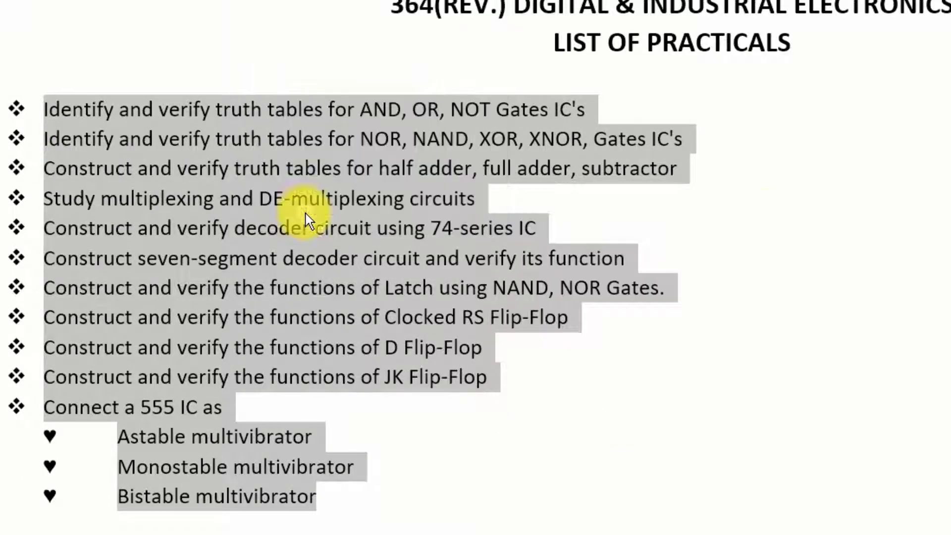
click(352, 120)
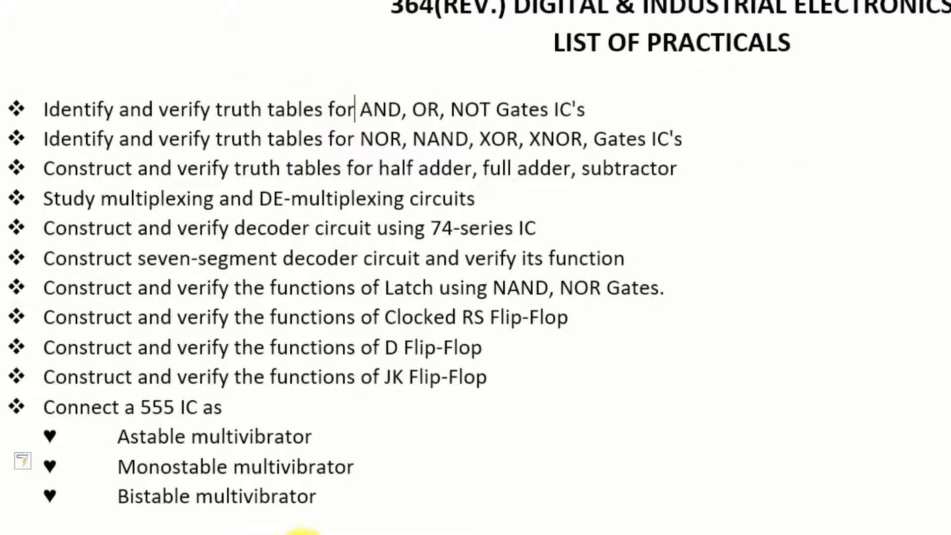
Examine the Wingdings symbols, font choice and character code offered when defining a new symbol bullet for the first-level items.
click(17, 110)
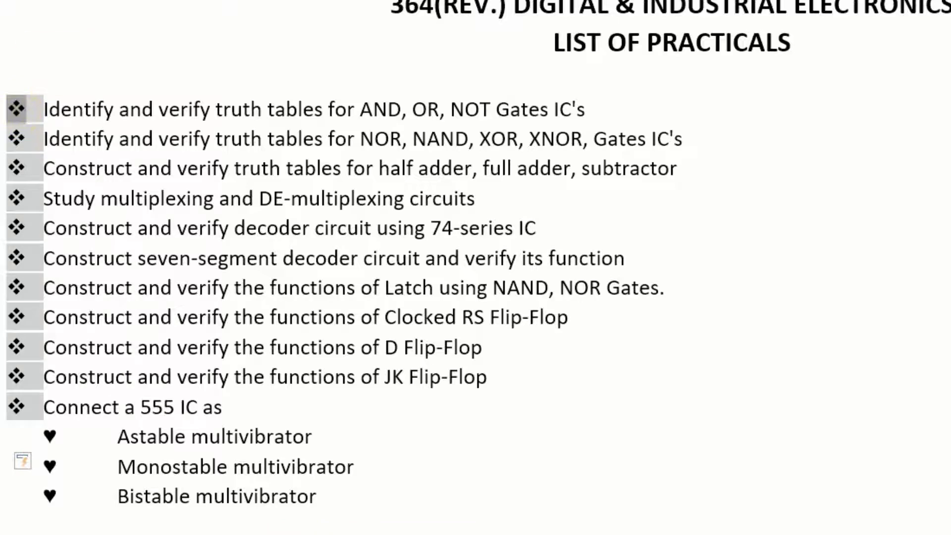
click(313, 212)
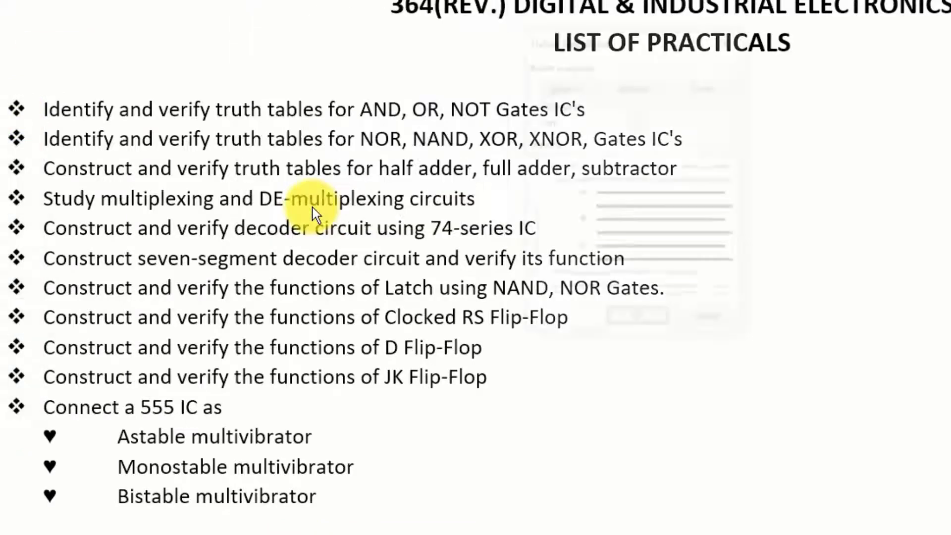
click(571, 85)
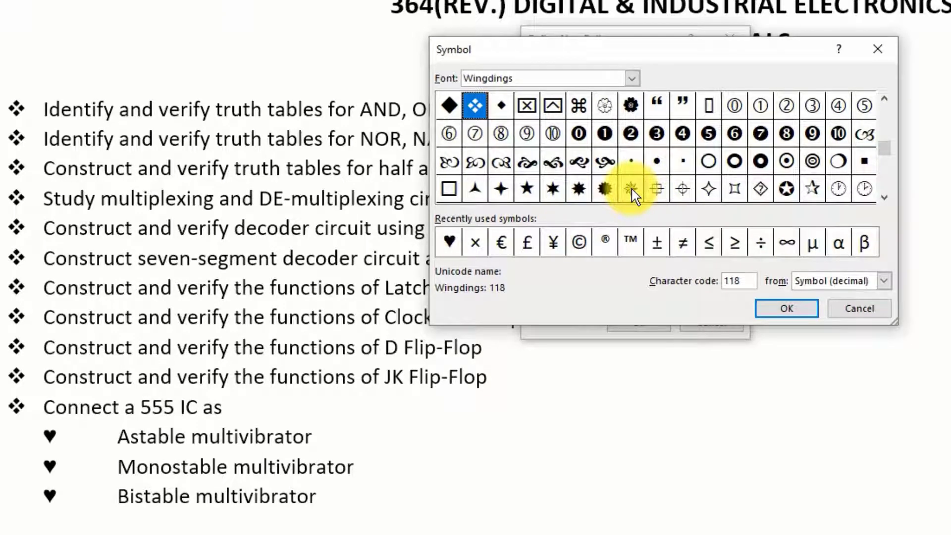
click(632, 80)
click(630, 74)
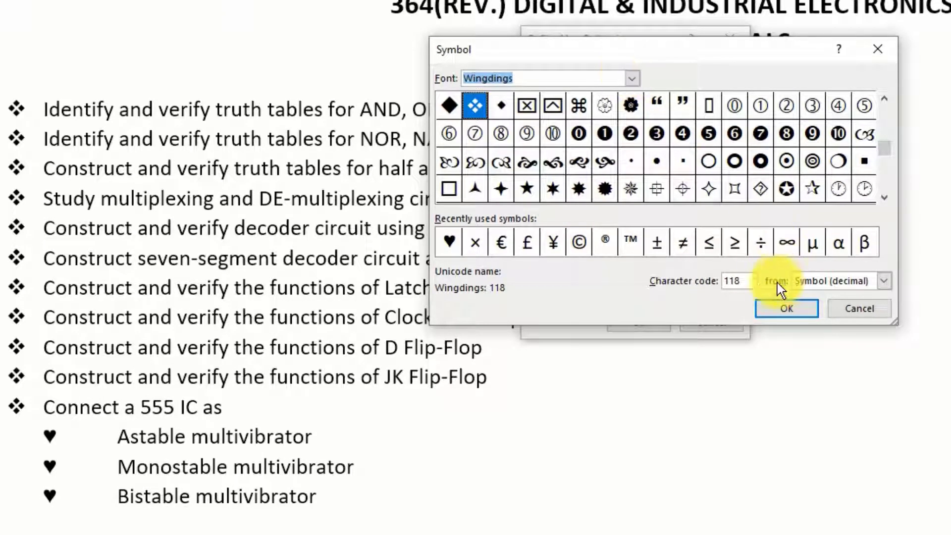
click(752, 280)
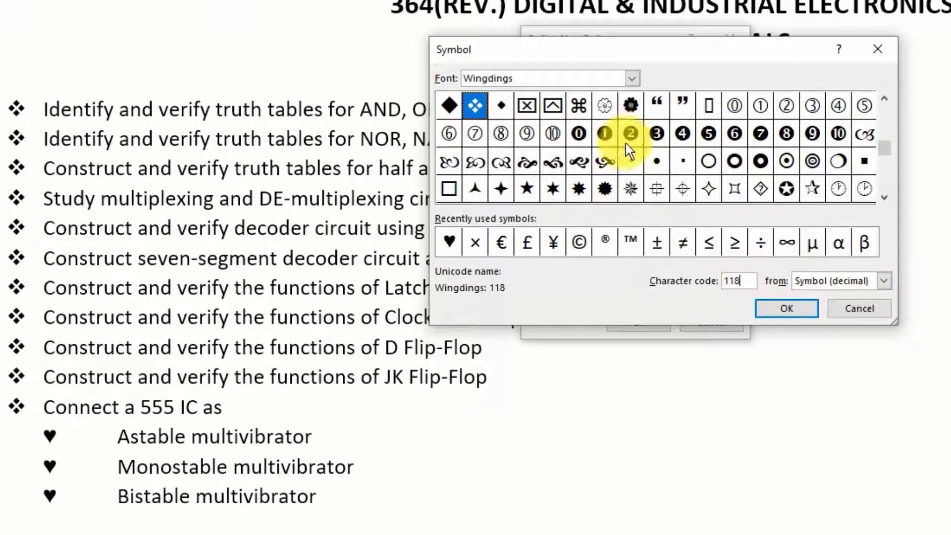
click(877, 49)
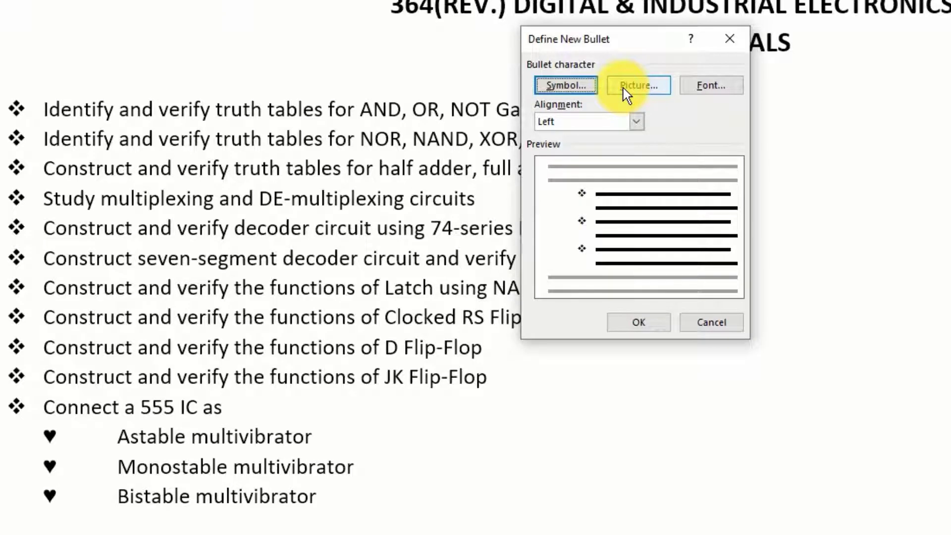
click(723, 37)
click(89, 328)
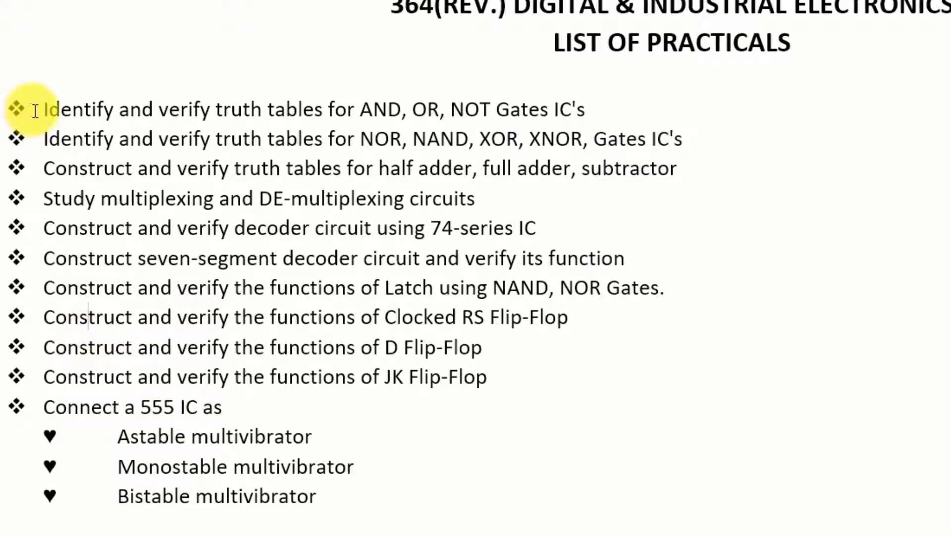
drag(342, 498, 30, 183)
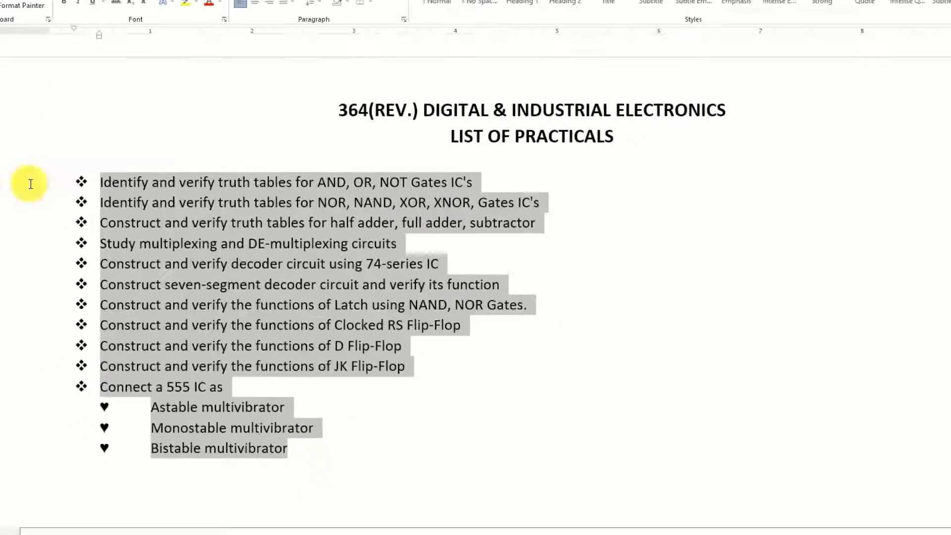
click(252, 0)
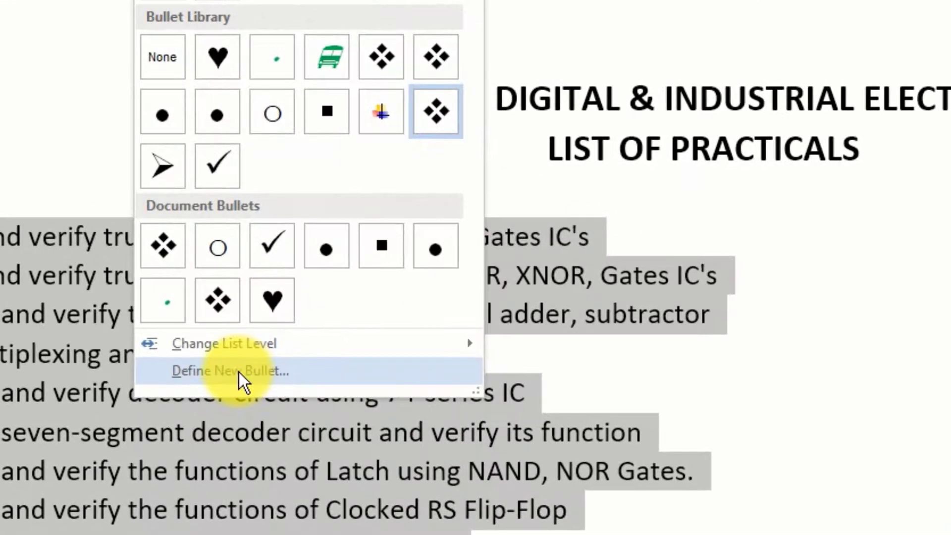
key(Escape)
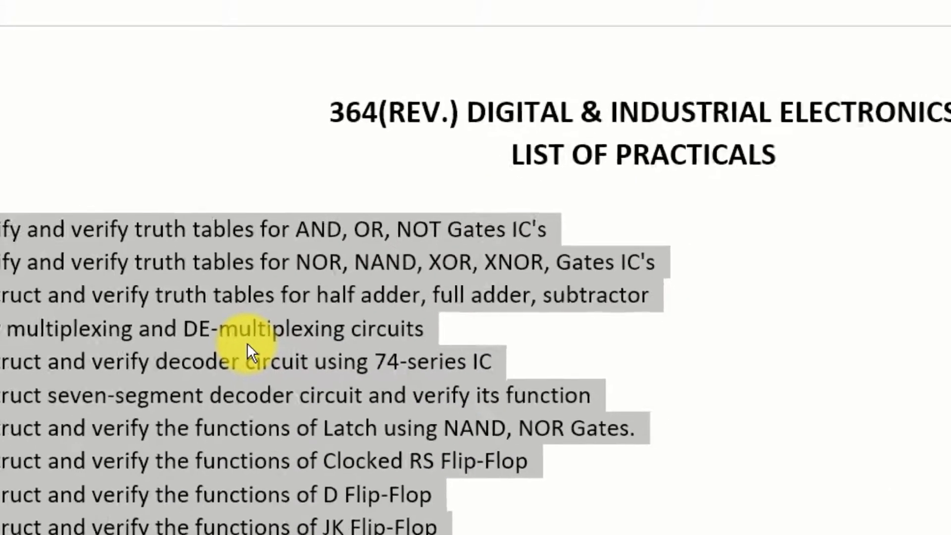
click(396, 369)
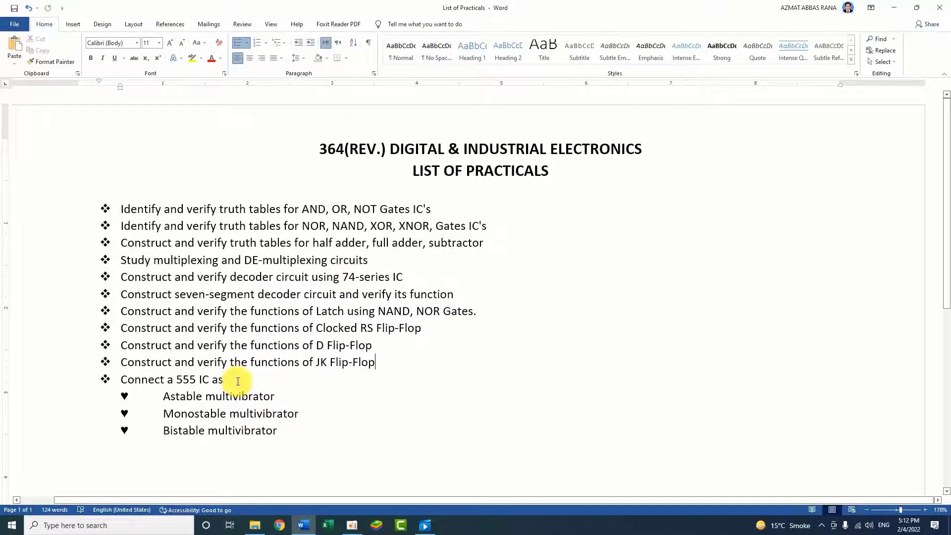
Start defining a new picture bullet for all first-level items in the list of practicals.
click(105, 208)
click(246, 43)
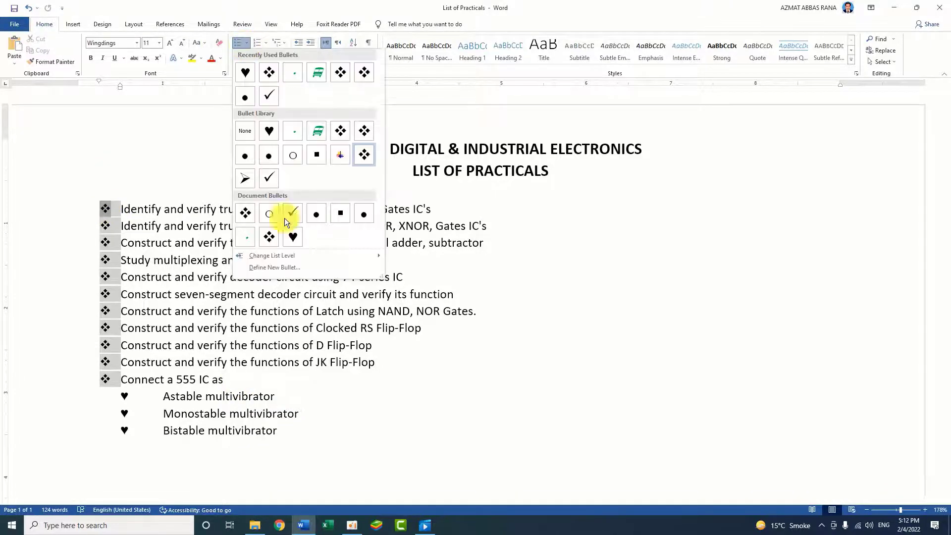
click(274, 265)
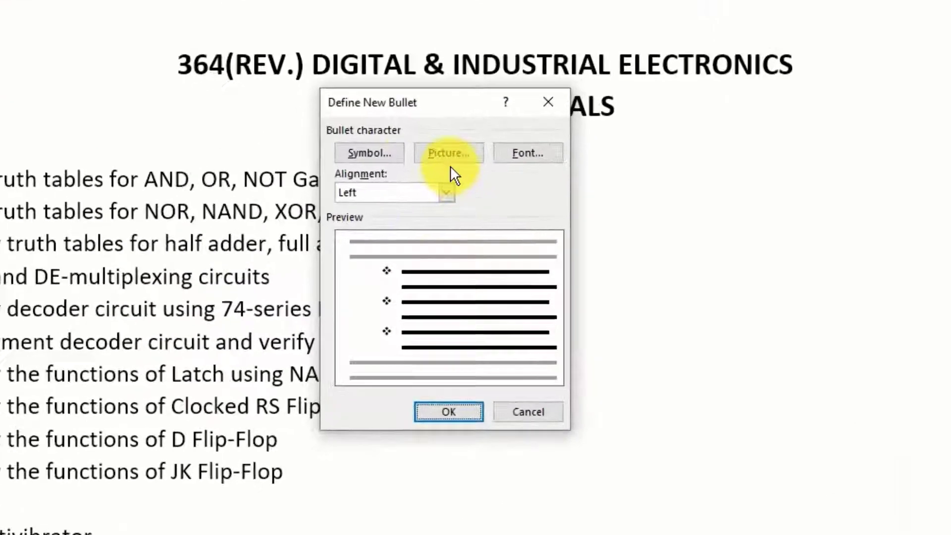
click(460, 189)
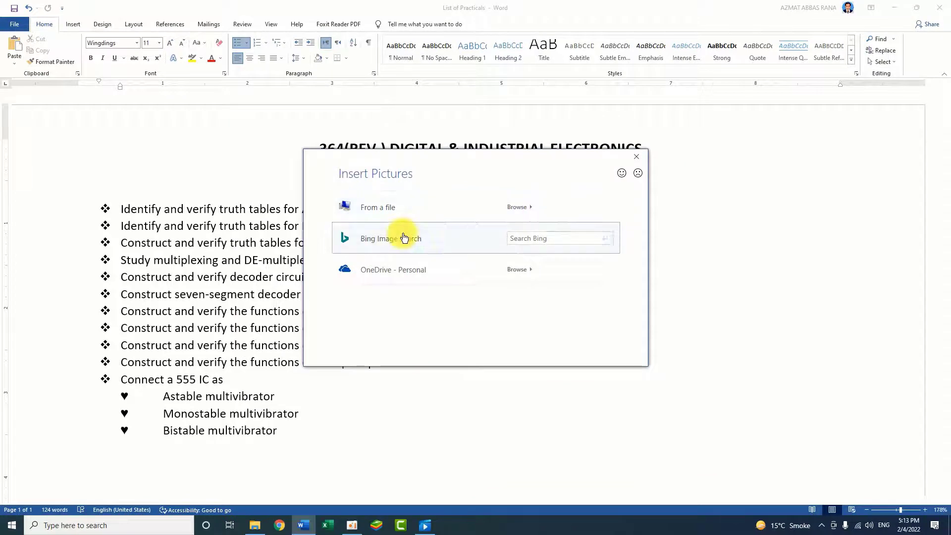
Search Bing images for "computers" as the bullet picture, with the Creative Commons only filter turned off.
click(533, 238)
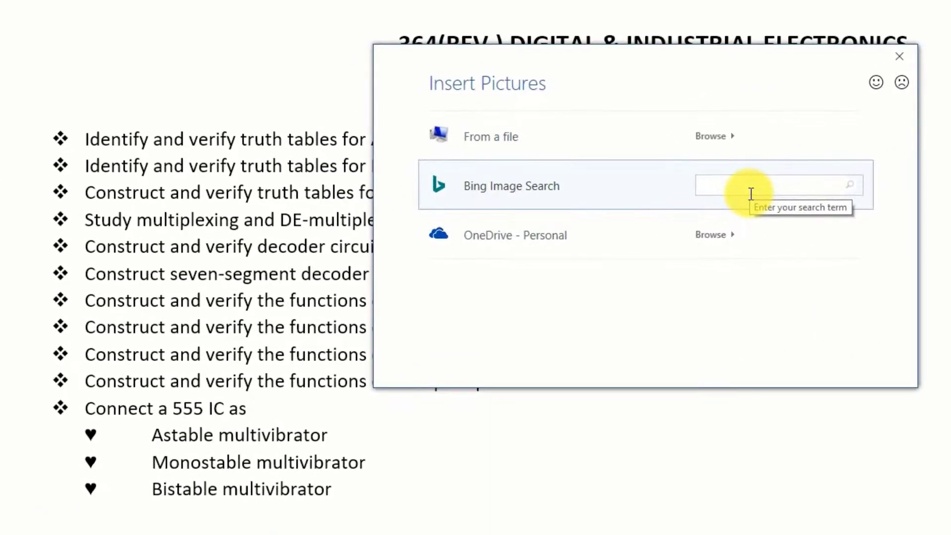
text(computer)
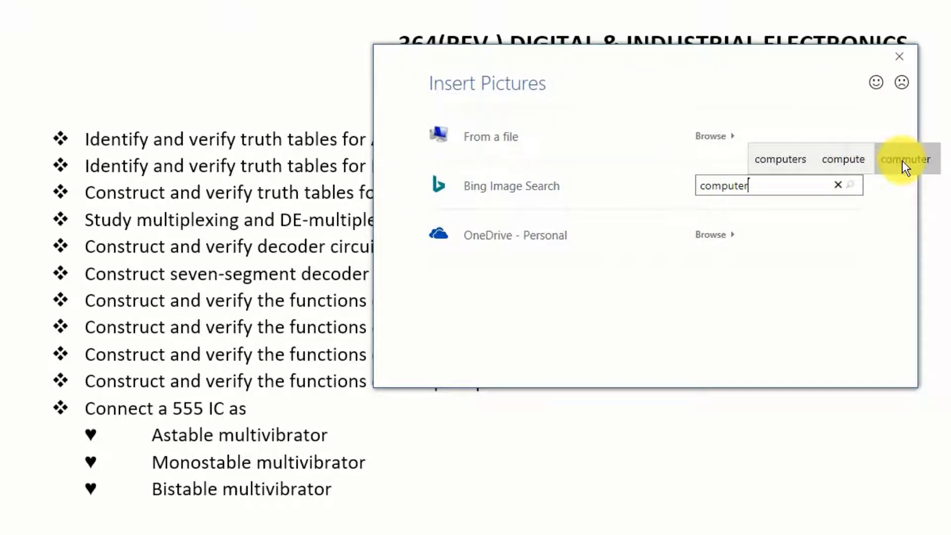
click(793, 159)
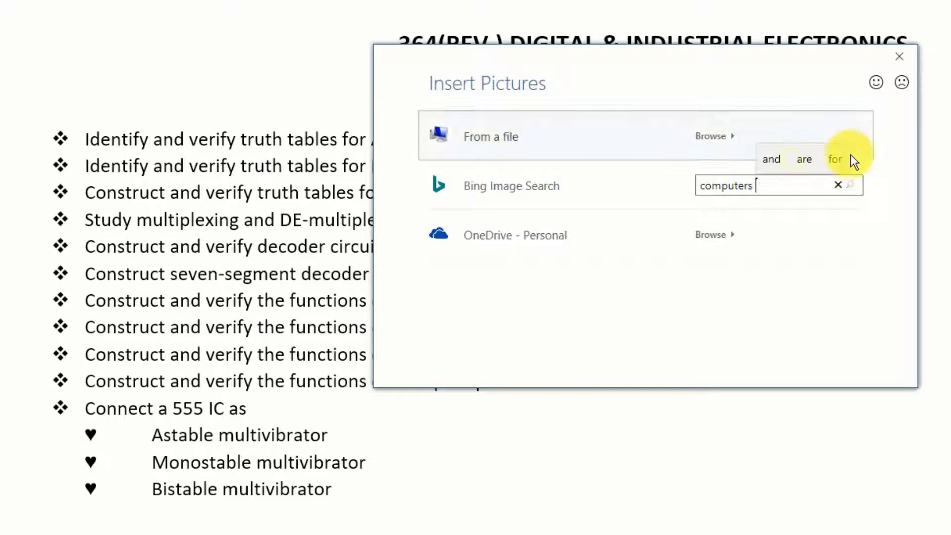
click(851, 188)
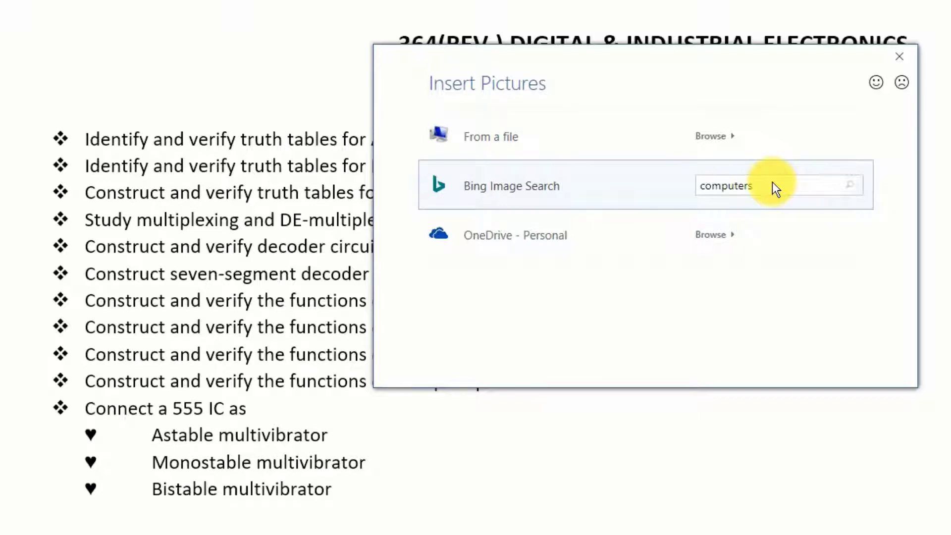
key(Return)
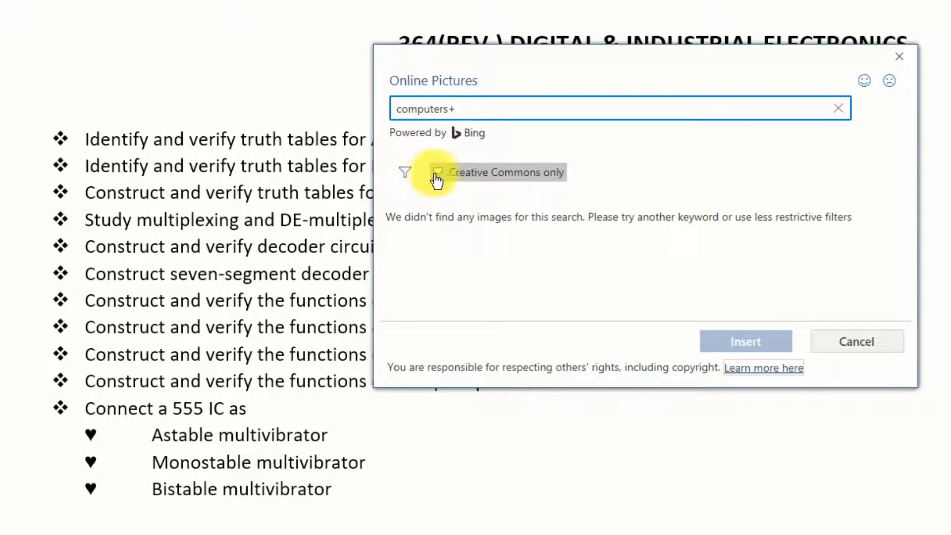
click(438, 173)
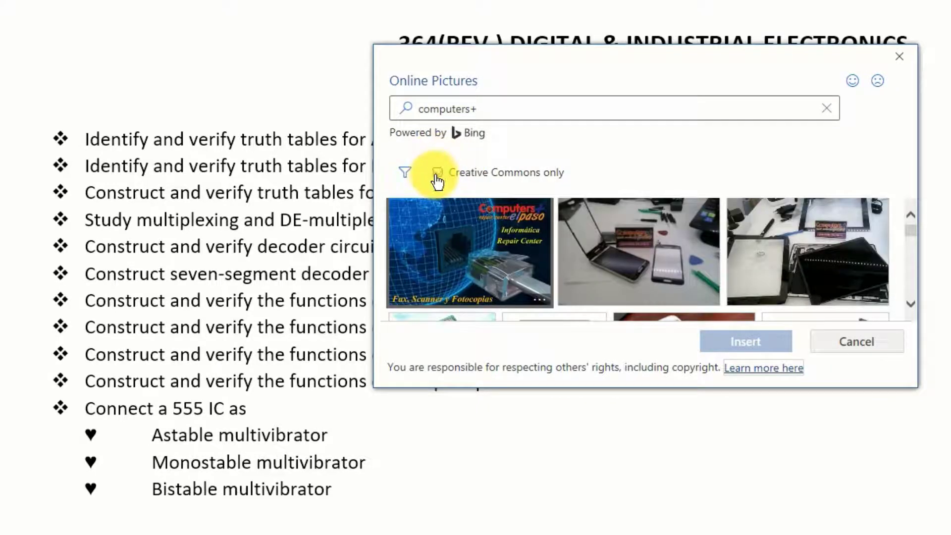
Insert the picture of a widescreen desktop monitor with keyboard and mouse, and apply it as the bullet of the first-level items.
scroll(605, 281, down, 3)
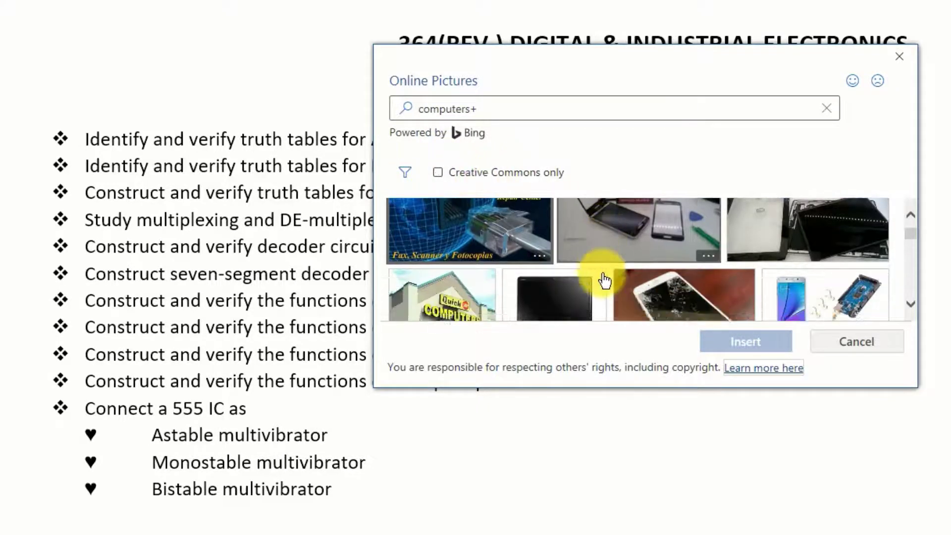
scroll(605, 281, up, 3)
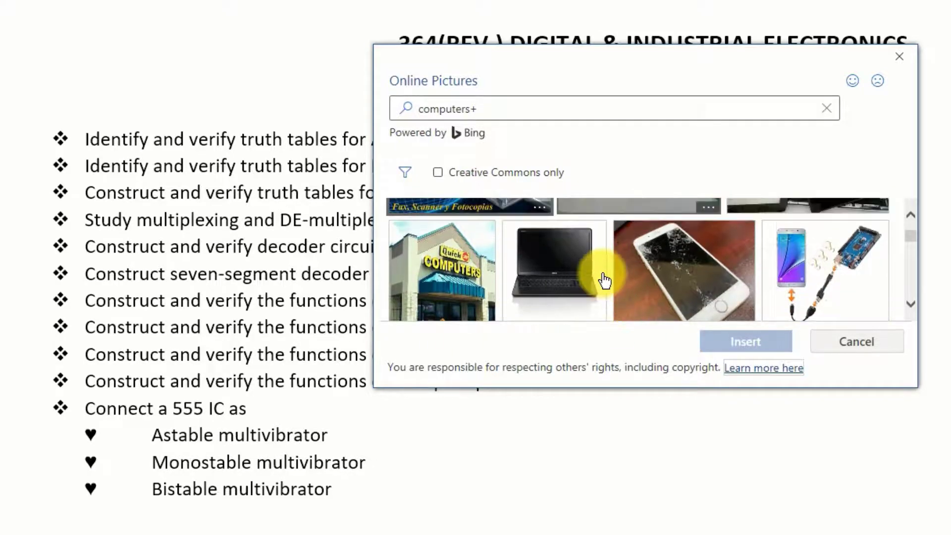
scroll(605, 281, down, 10)
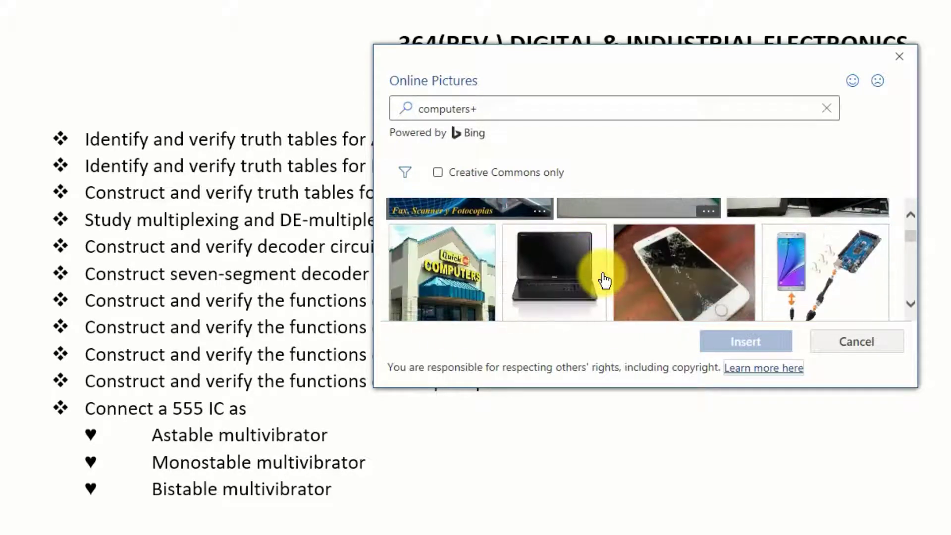
scroll(605, 280, down, 8)
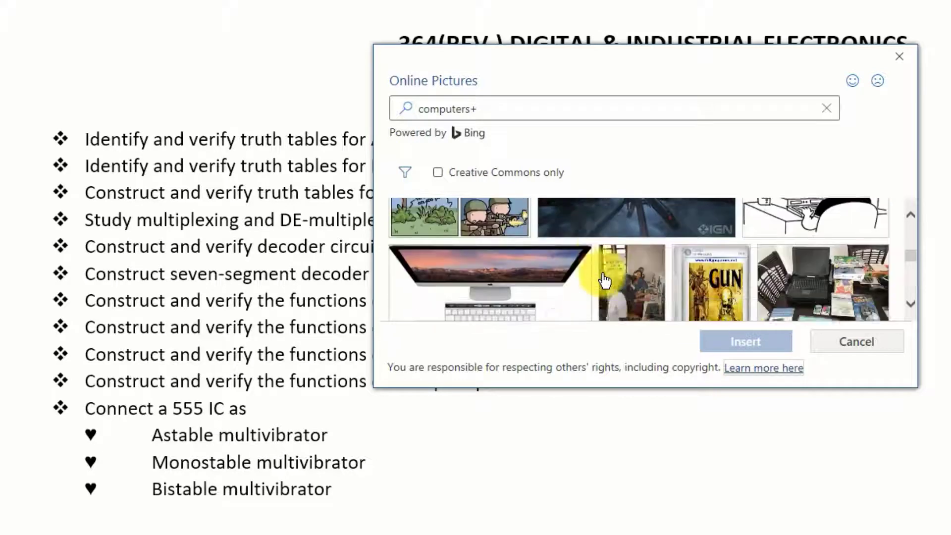
scroll(605, 281, up, 5)
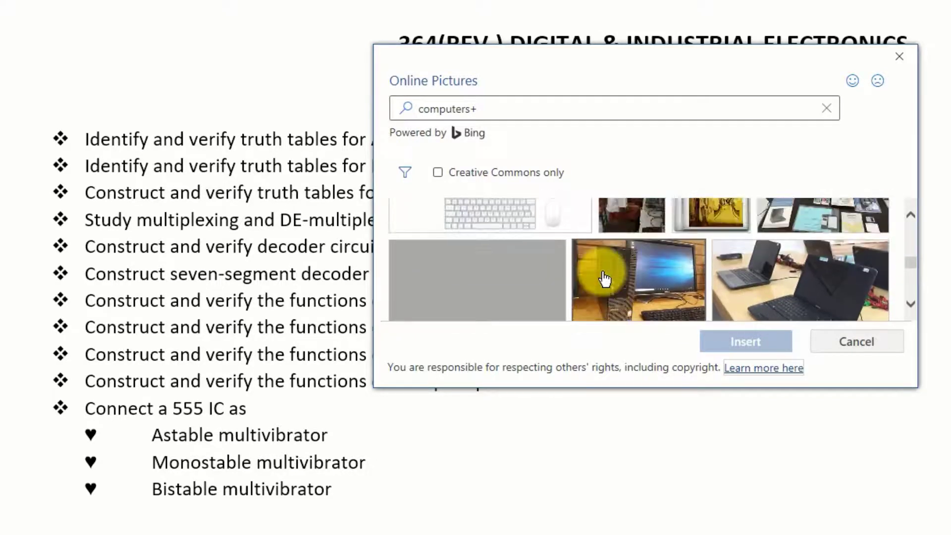
click(511, 279)
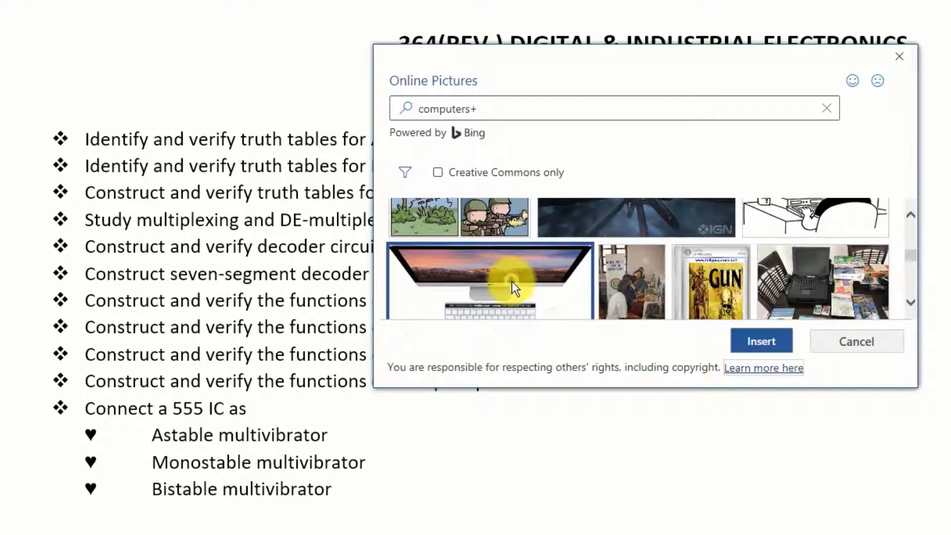
click(763, 345)
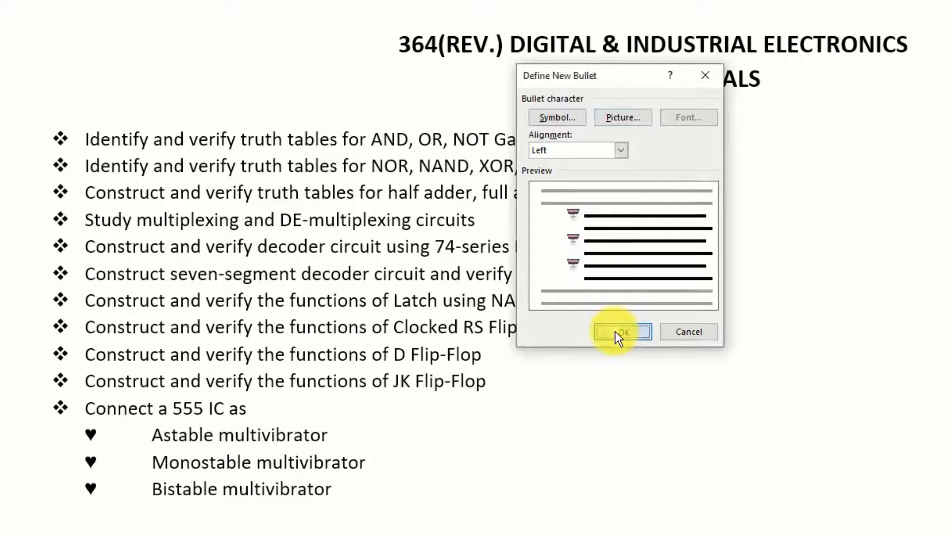
click(615, 331)
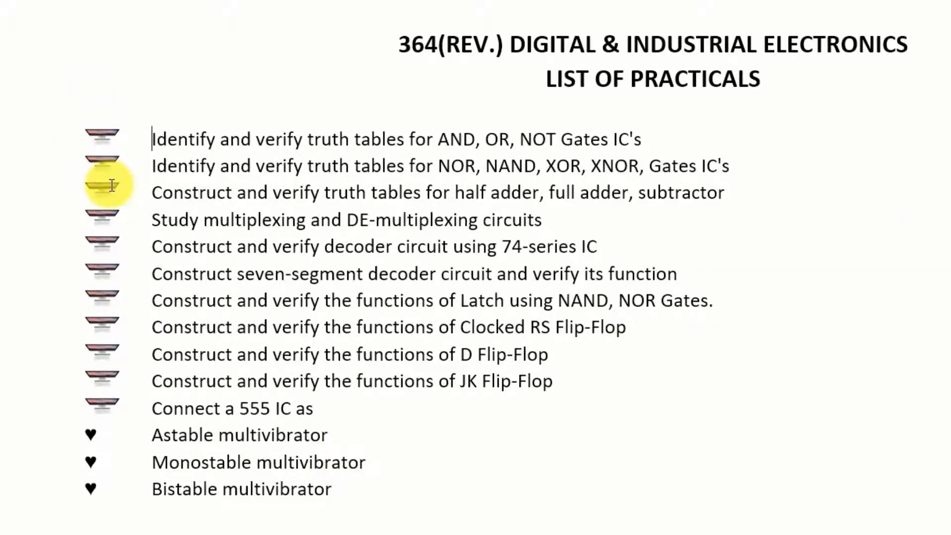
click(105, 132)
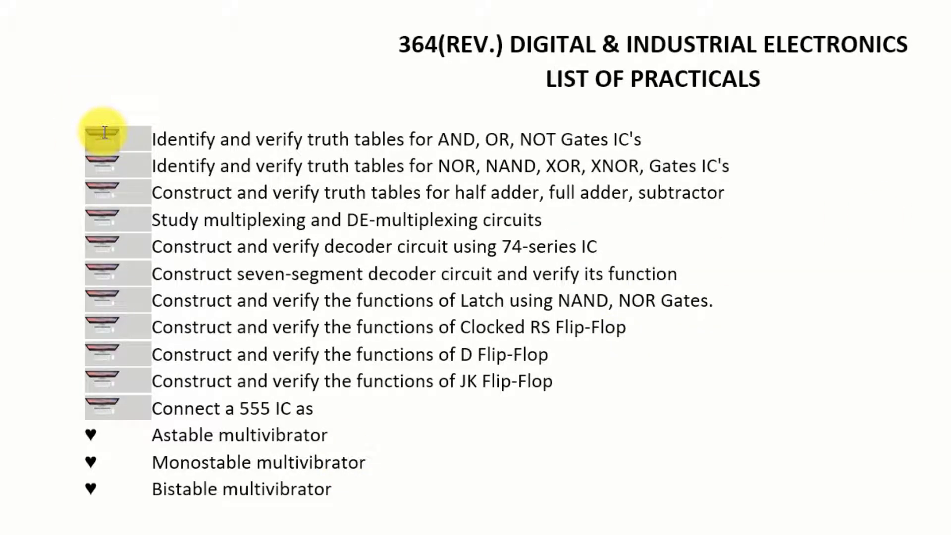
Adjust the size of the first-level picture bullets by enlarging them five increments and reducing them by four.
click(105, 132)
key(ctrl+shift+>)
key(ctrl+shift+>)
key(ctrl+shift+>)
key(ctrl+shift+>)
key(ctrl+shift+>)
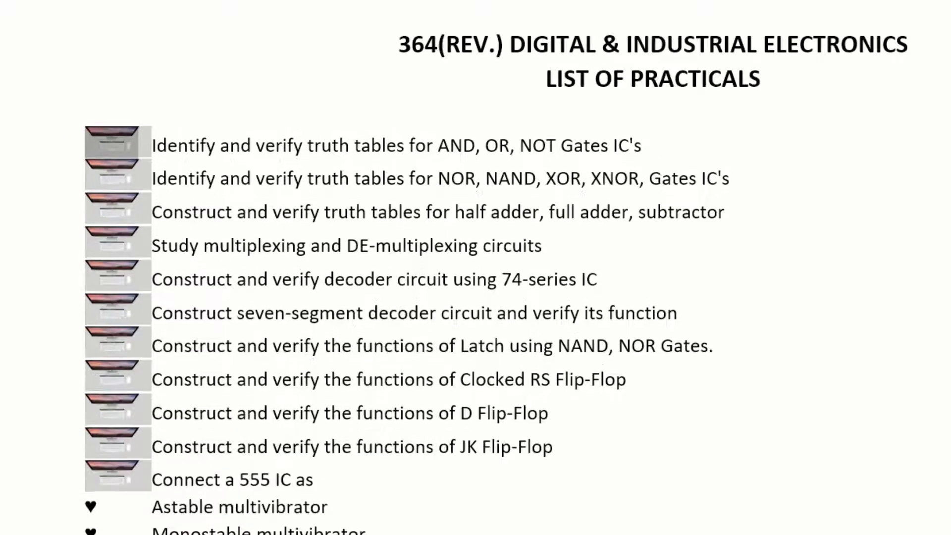
key(ctrl+shift+<)
key(ctrl+shift+<)
key(ctrl+shift+<)
key(ctrl+shift+<)
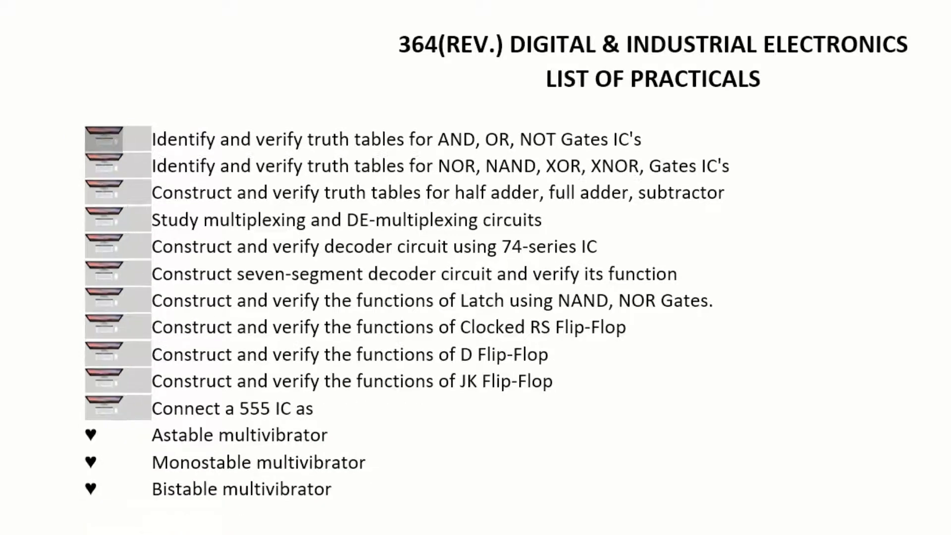
Demote the Astable, Monostable and Bistable multivibrator items one list level beneath "Connect a 555 IC as".
click(424, 532)
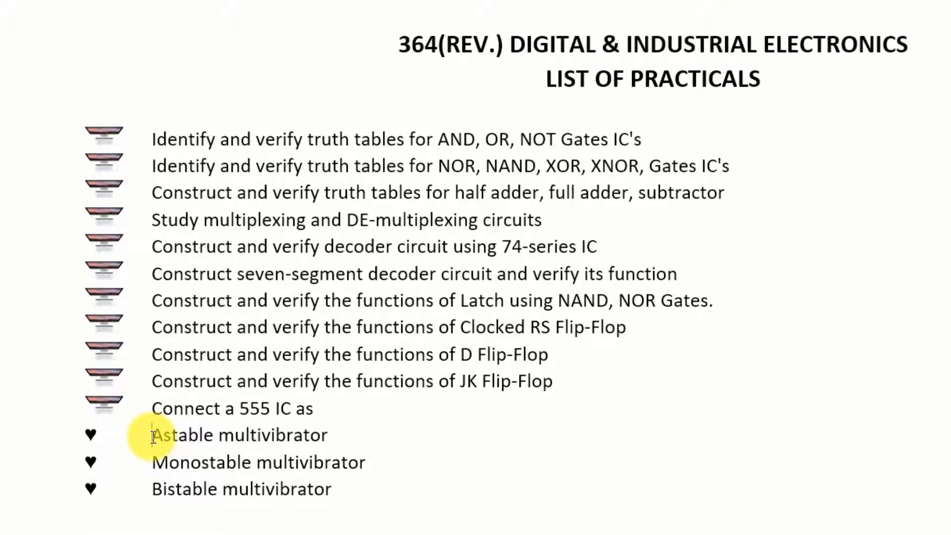
key(Tab)
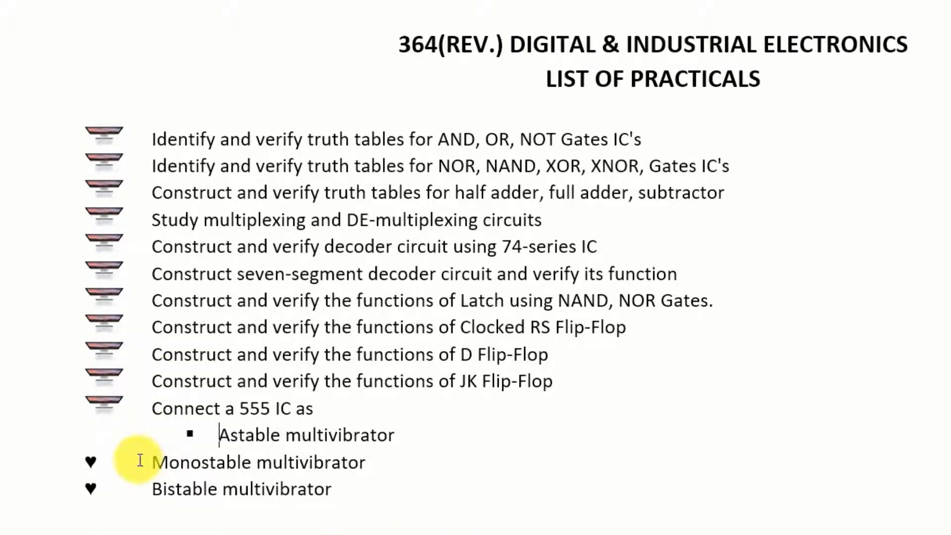
click(141, 462)
key(Tab)
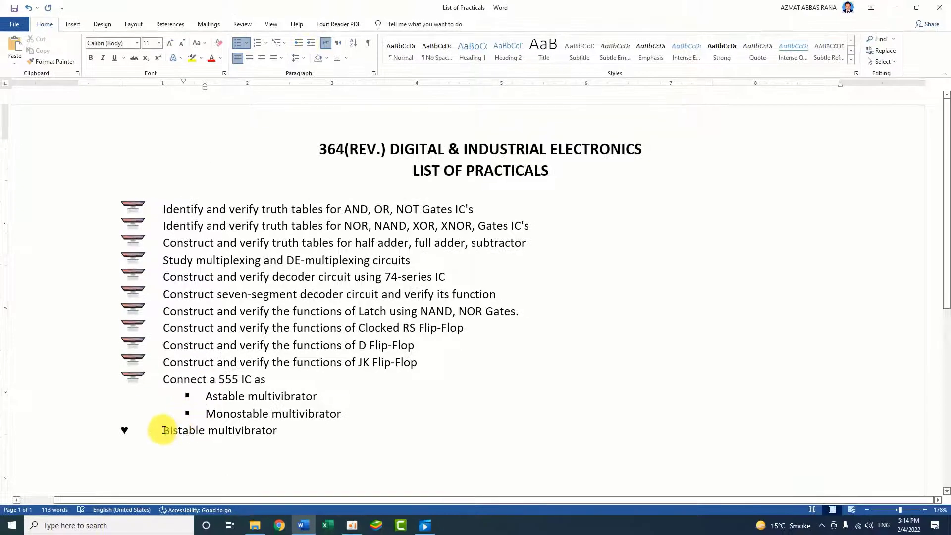
click(155, 476)
click(306, 41)
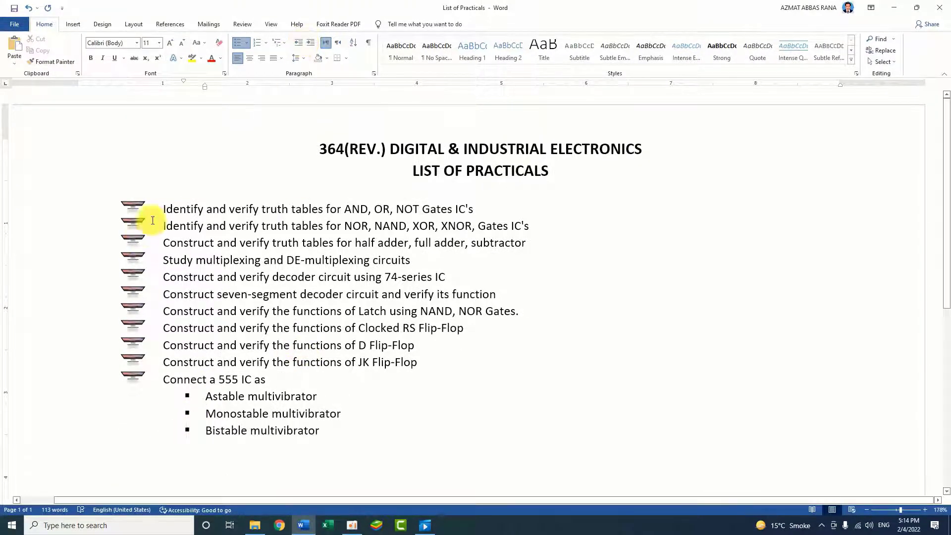
Set the alignment of the first-level picture bullets to Centered in the bullet definition.
click(138, 204)
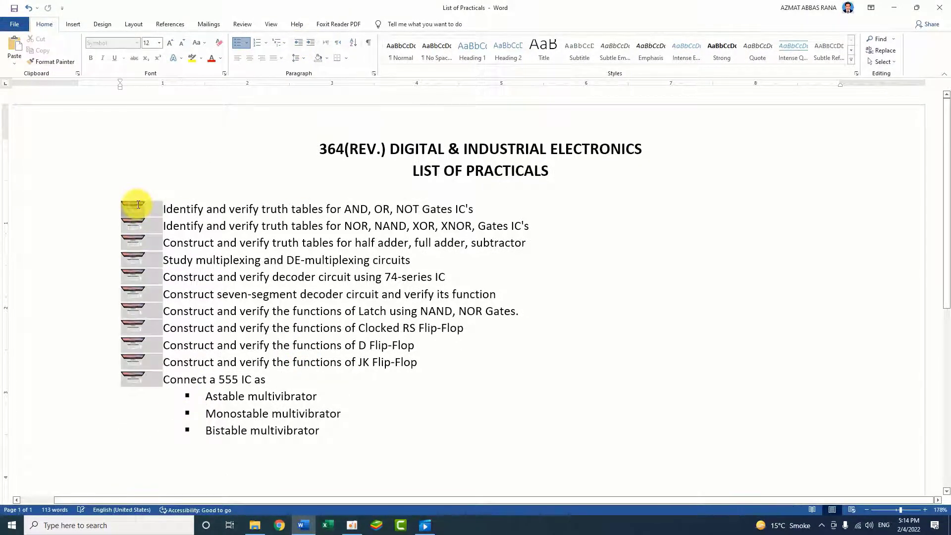
click(247, 43)
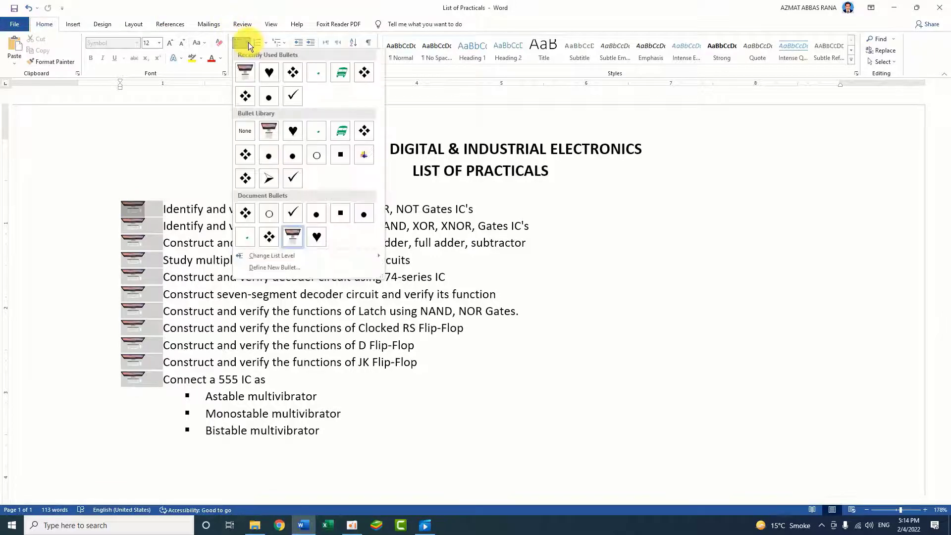
click(279, 267)
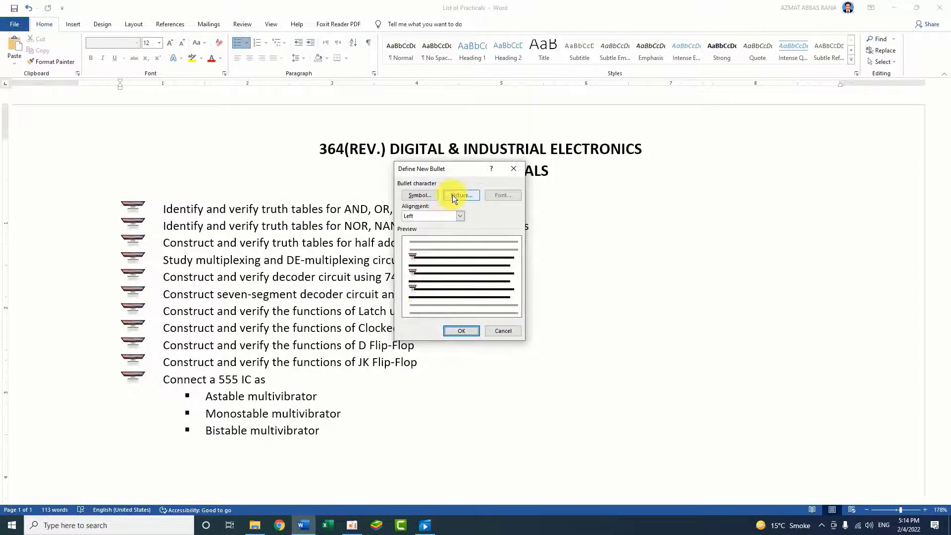
click(460, 217)
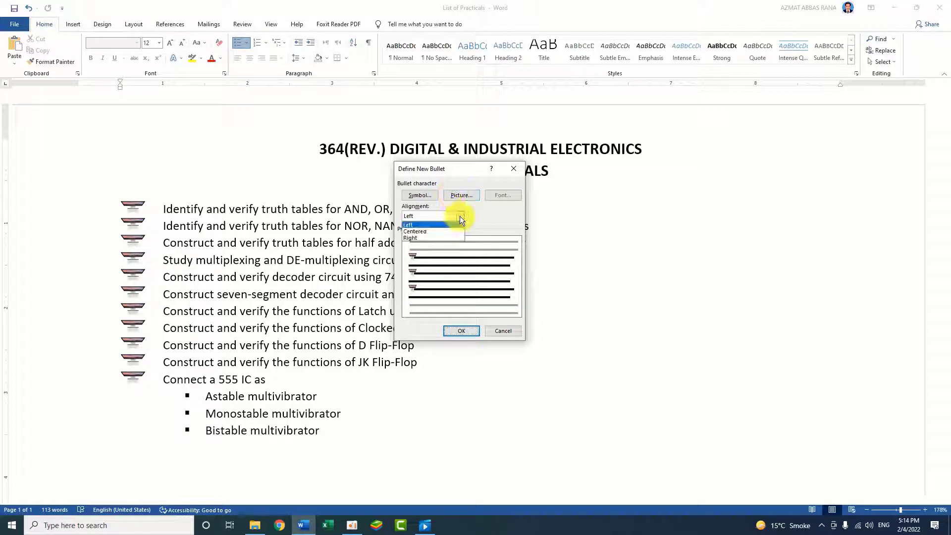
click(434, 231)
click(461, 330)
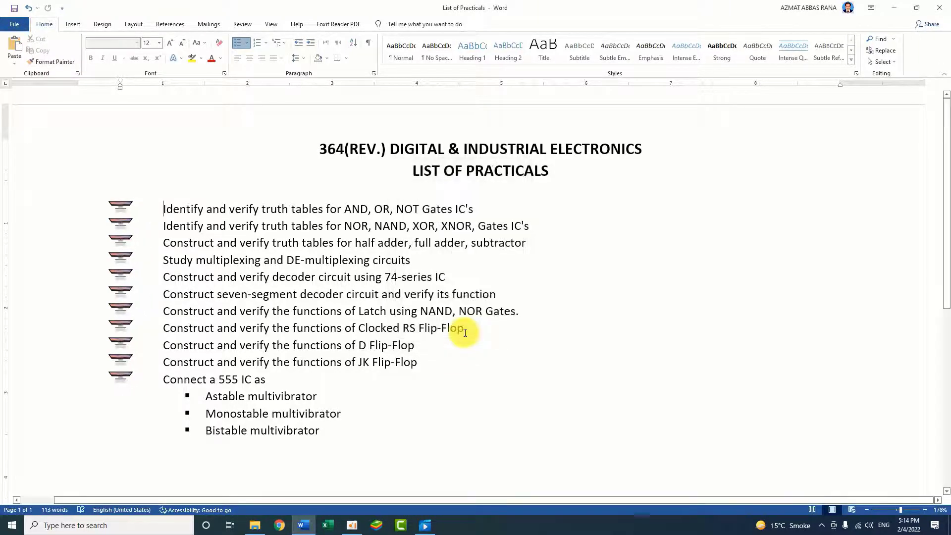
Redefine the first-level picture bullets with Right alignment.
click(248, 46)
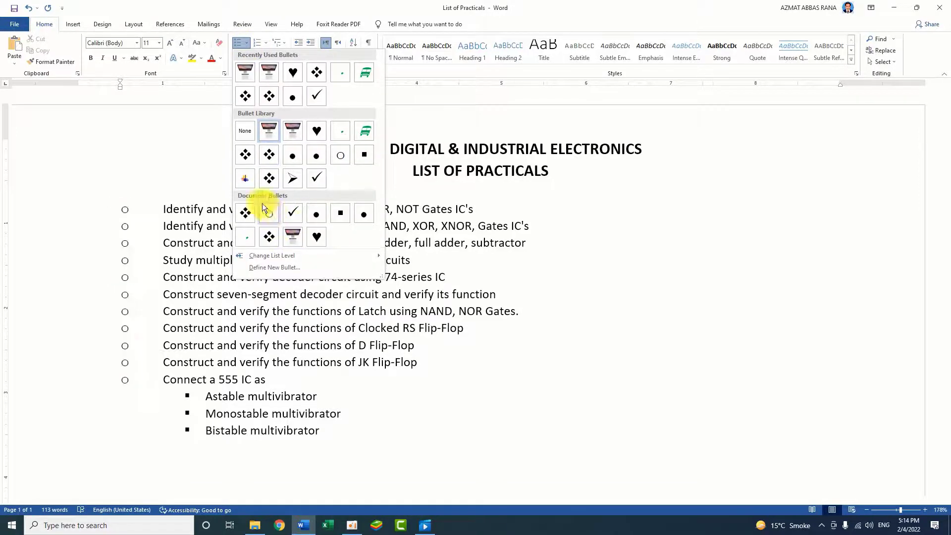
click(268, 267)
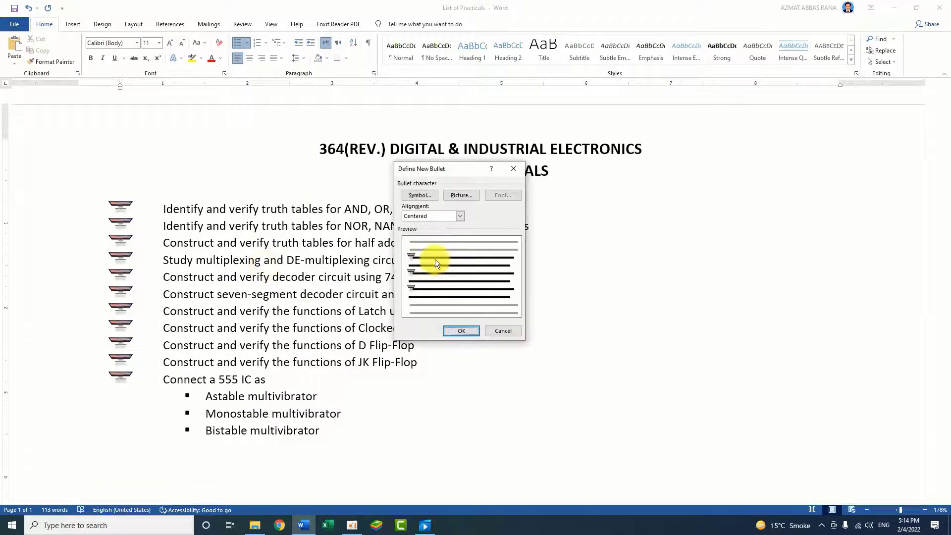
click(458, 216)
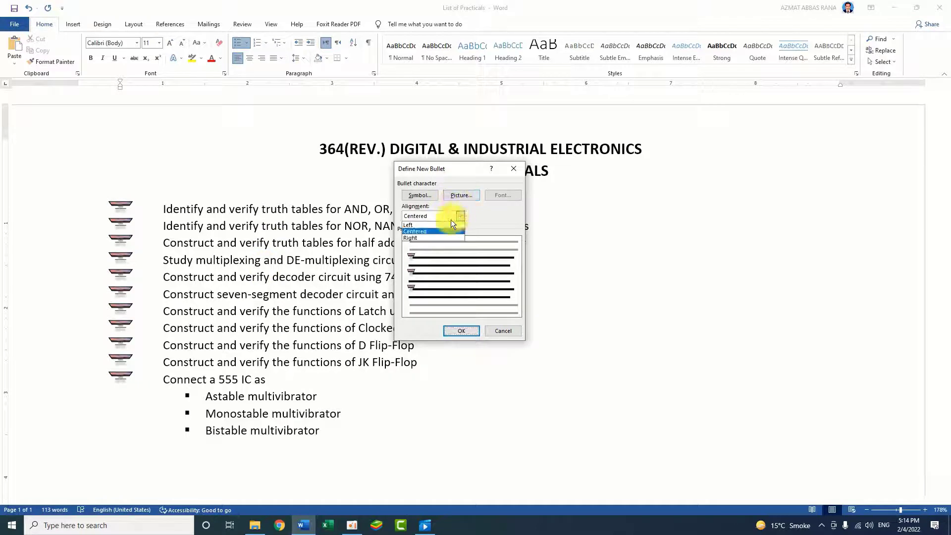
click(424, 236)
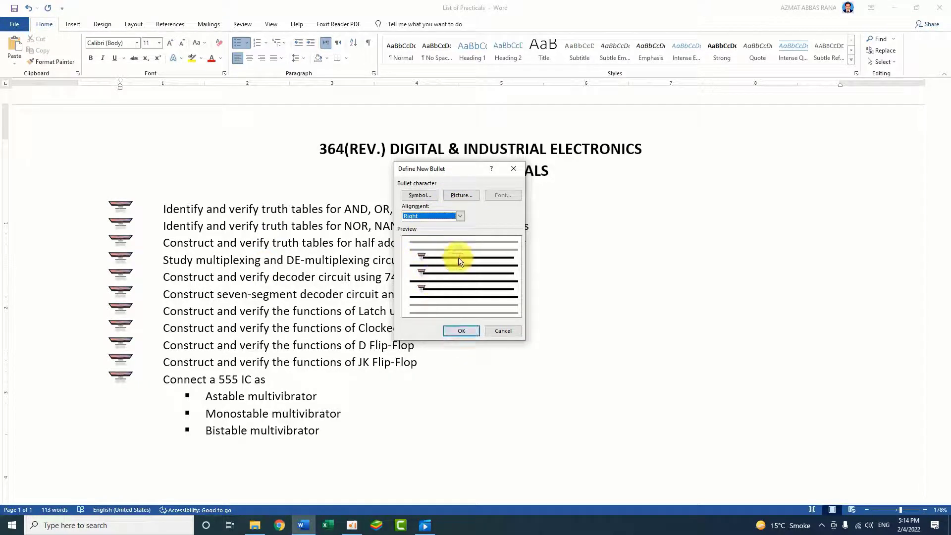
click(458, 331)
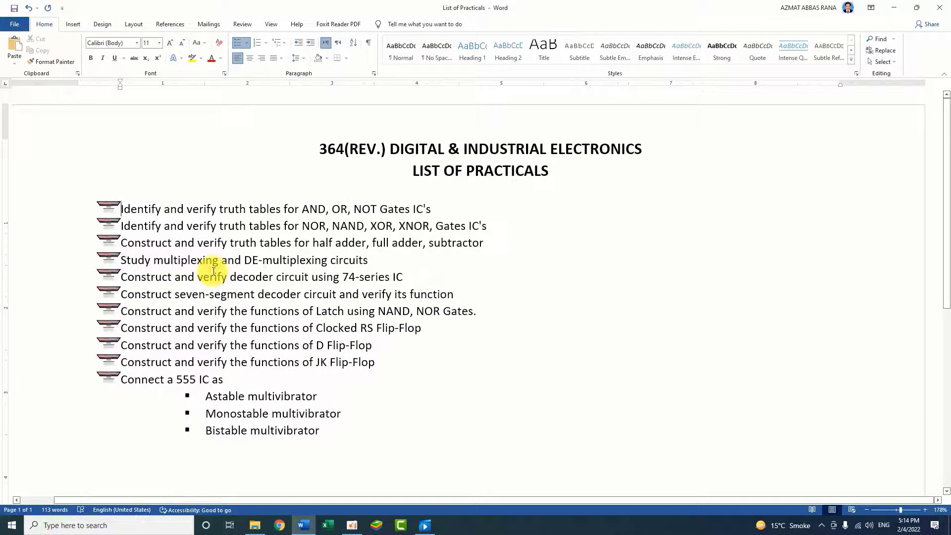
Start defining a new picture bullet for the first-level items, working offline and browsing to the Desktop Data folder on the Desktop.
click(246, 43)
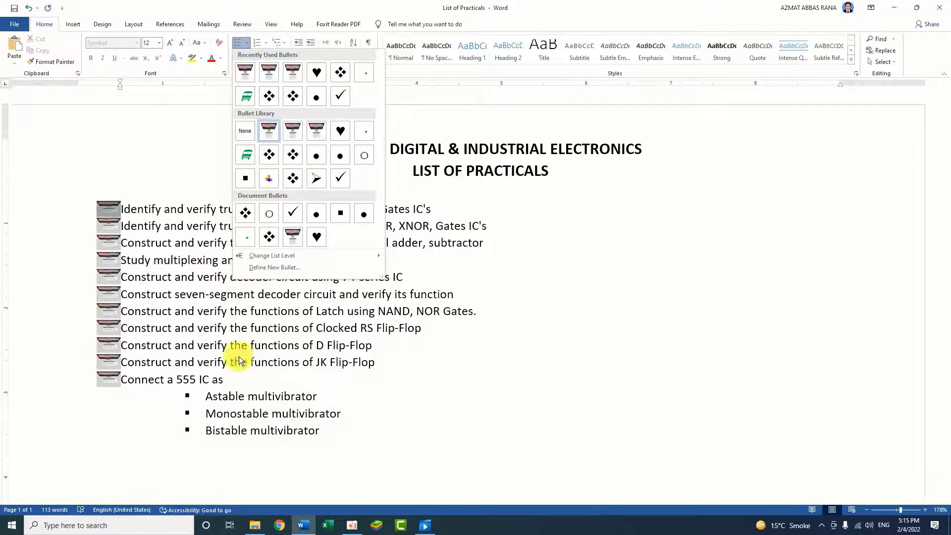
click(280, 269)
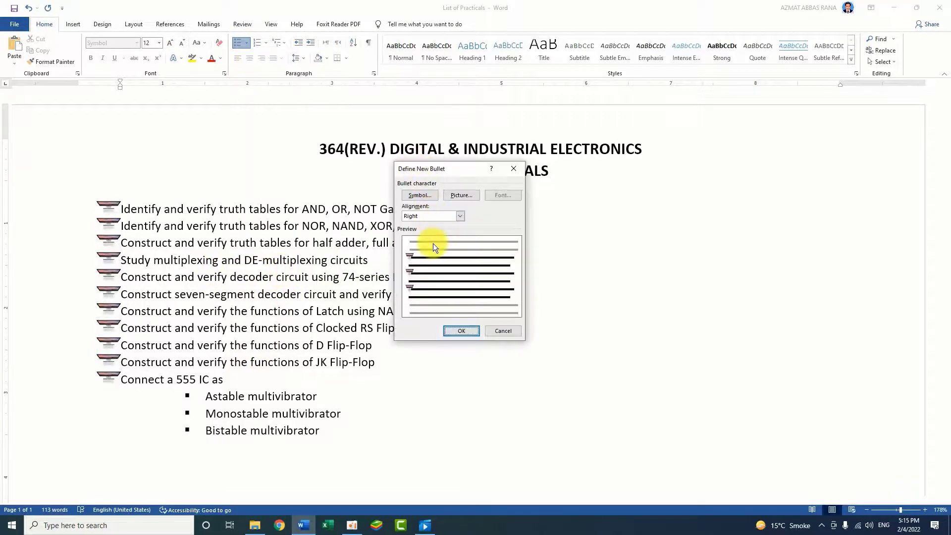
click(419, 194)
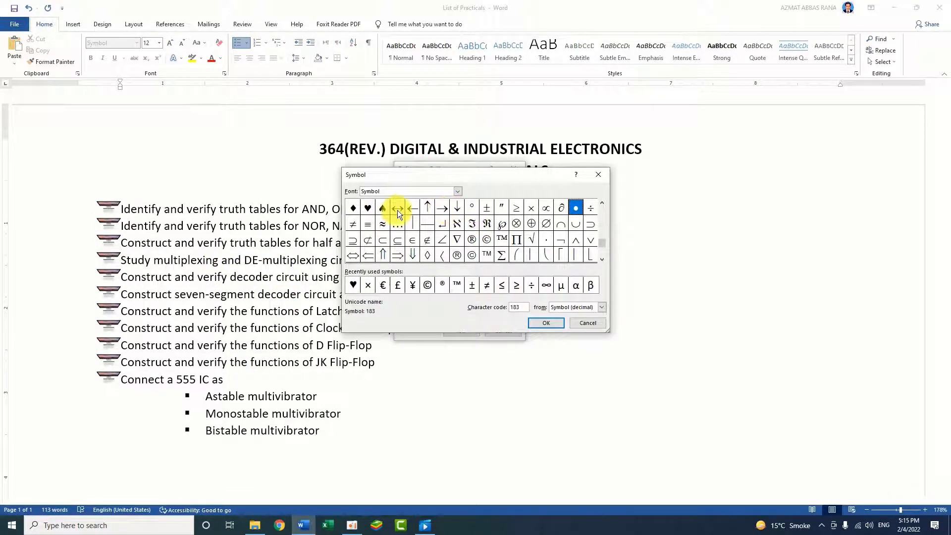
click(605, 175)
click(461, 195)
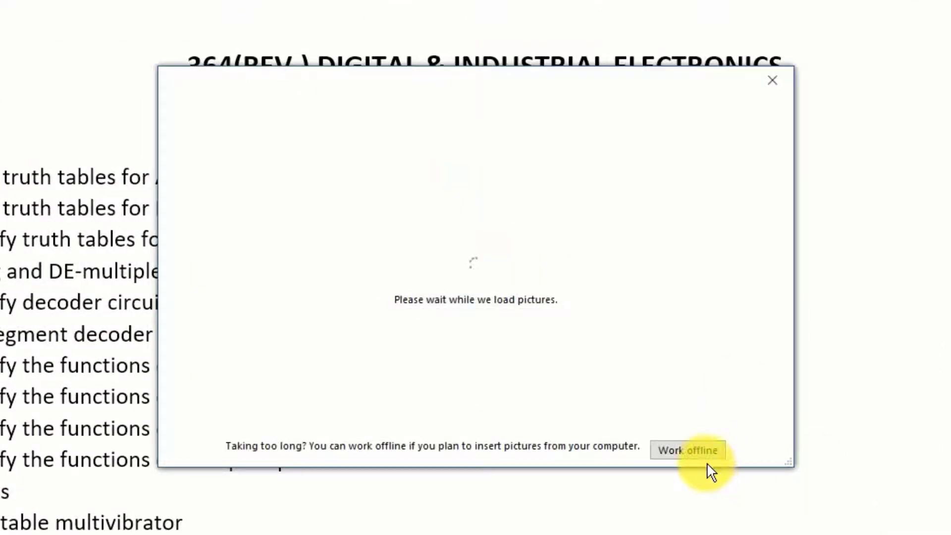
click(690, 453)
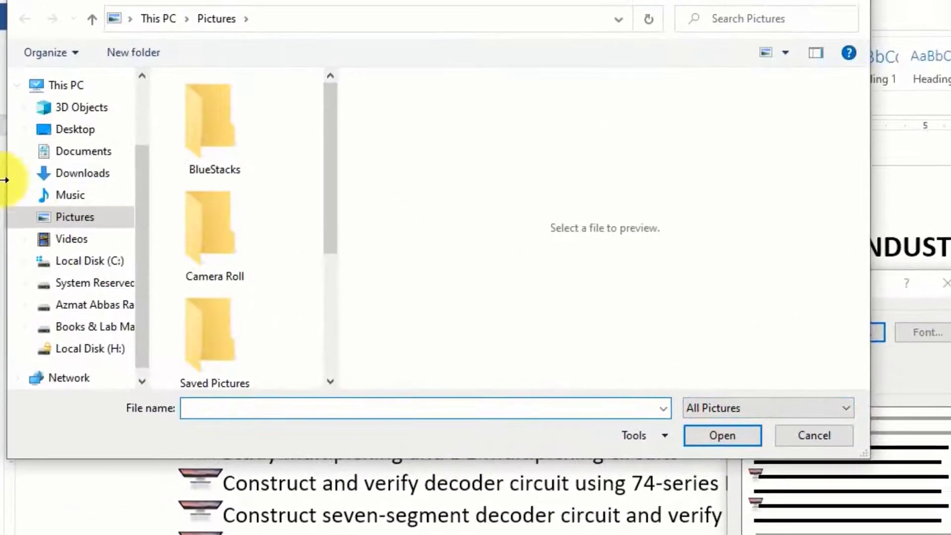
click(72, 129)
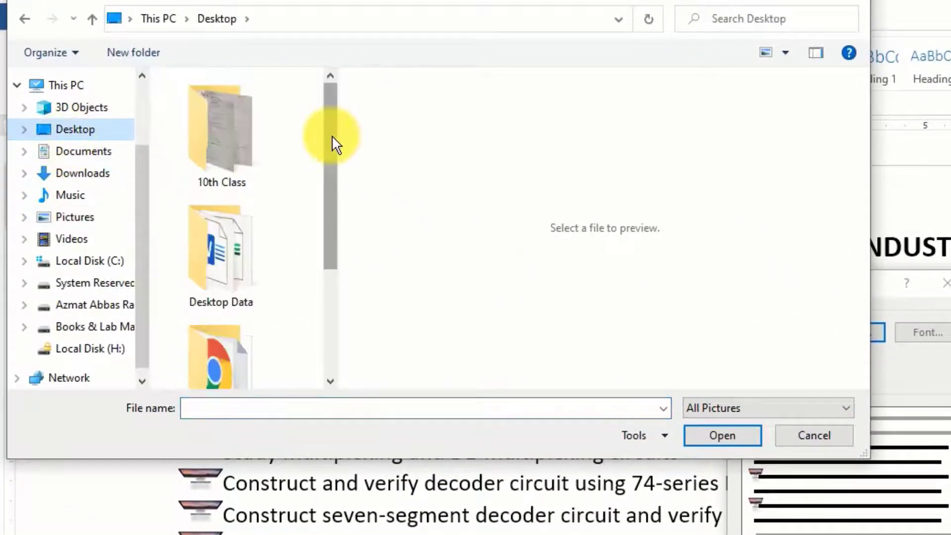
drag(332, 138, 334, 193)
double_click(229, 149)
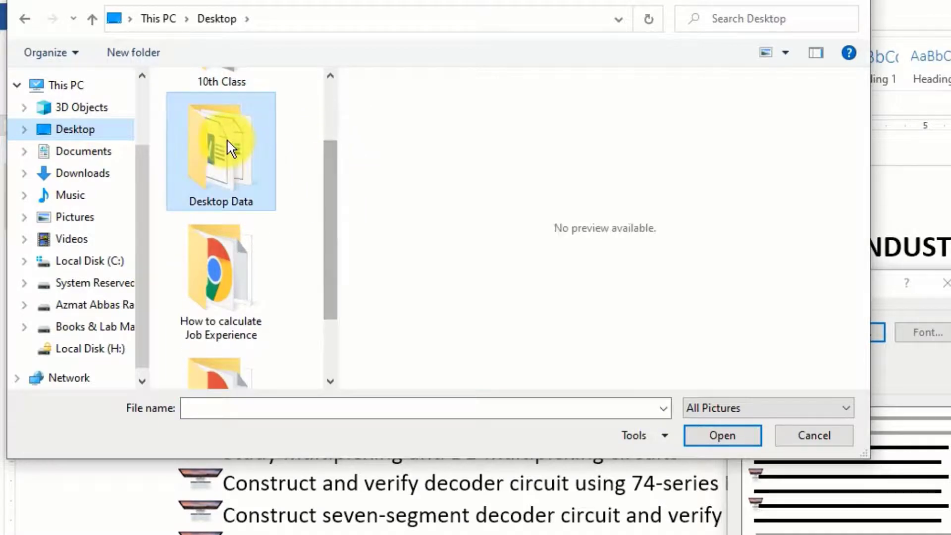
Insert "PNG Format Picture" from the Desktop Data folder and apply it as the bullet of the first-level items.
drag(333, 100, 343, 321)
scroll(343, 346, down, 2)
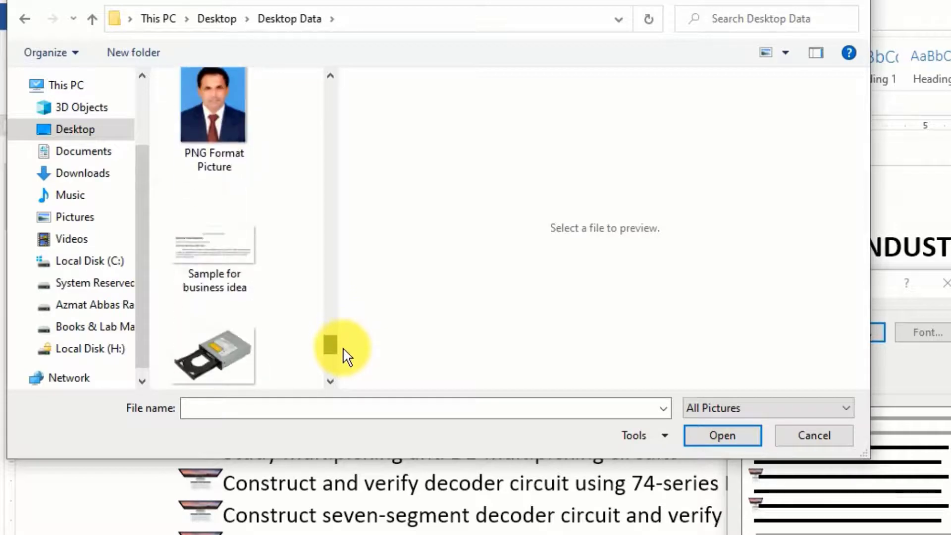
scroll(343, 346, up, 1)
click(211, 157)
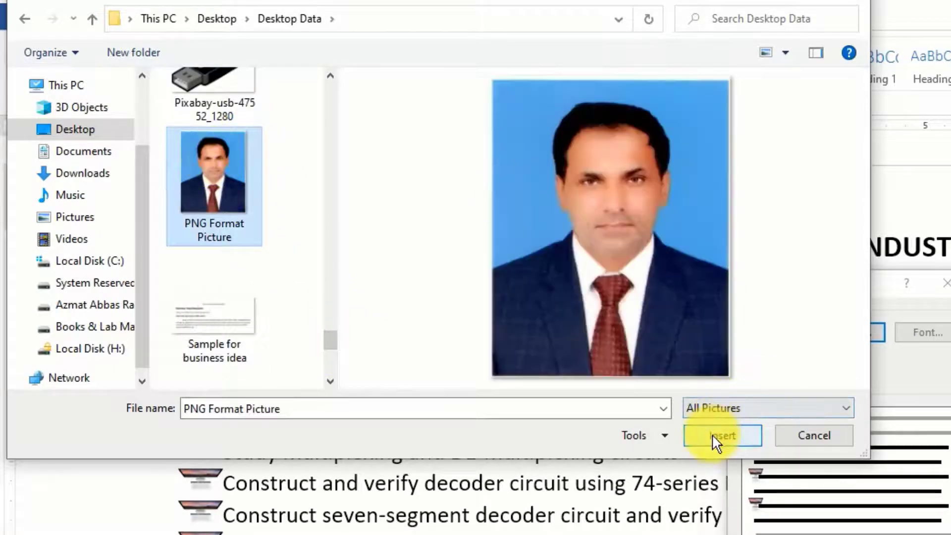
click(713, 435)
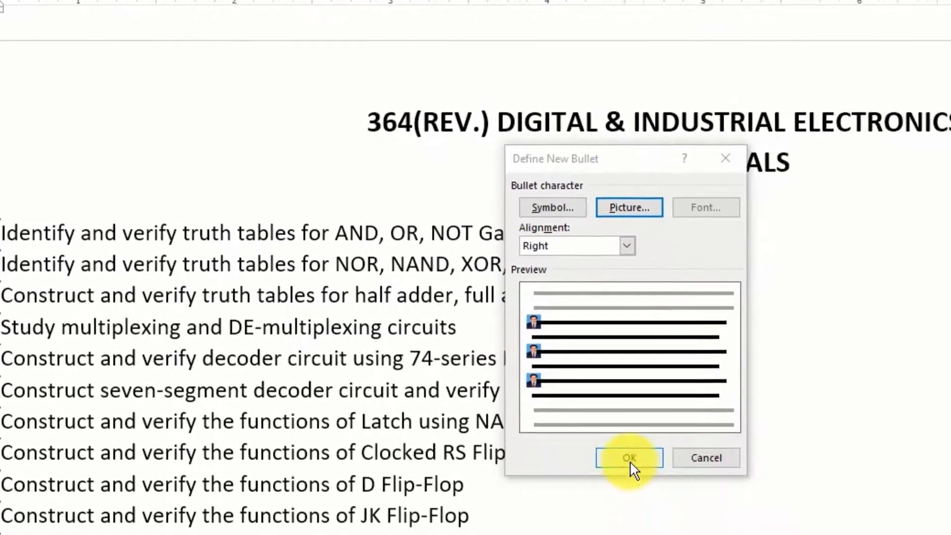
click(629, 458)
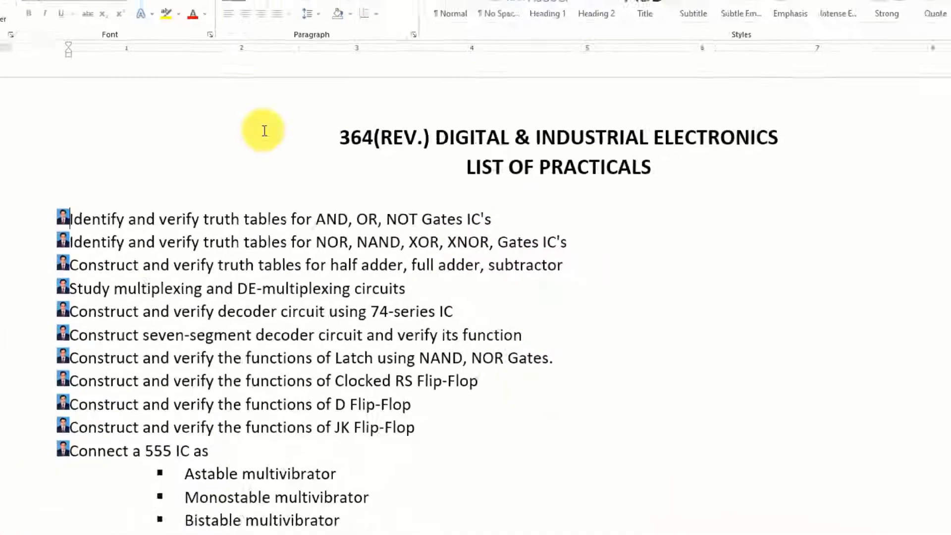